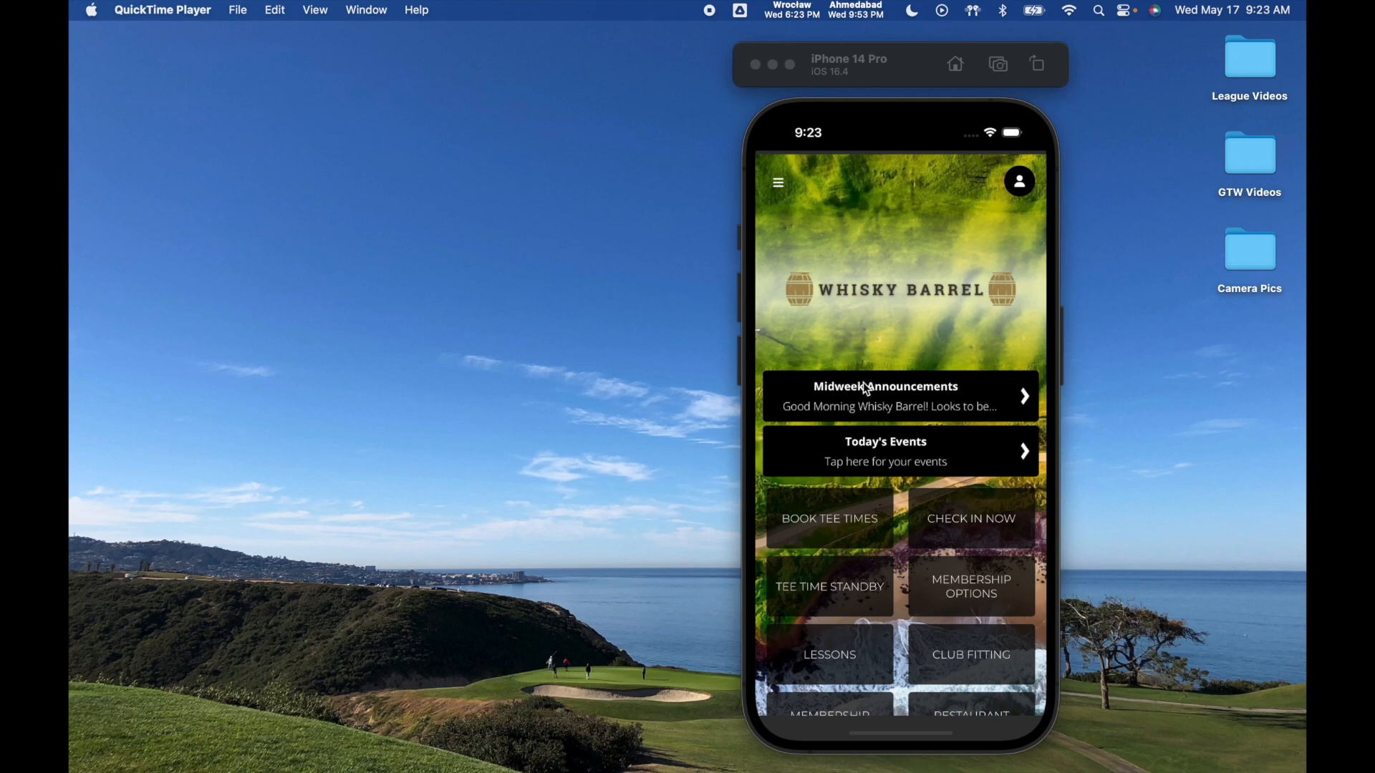
- In the phone preview, read through the Midweek Announcements article, then close it
left_click(863, 383)
left_click(863, 383)
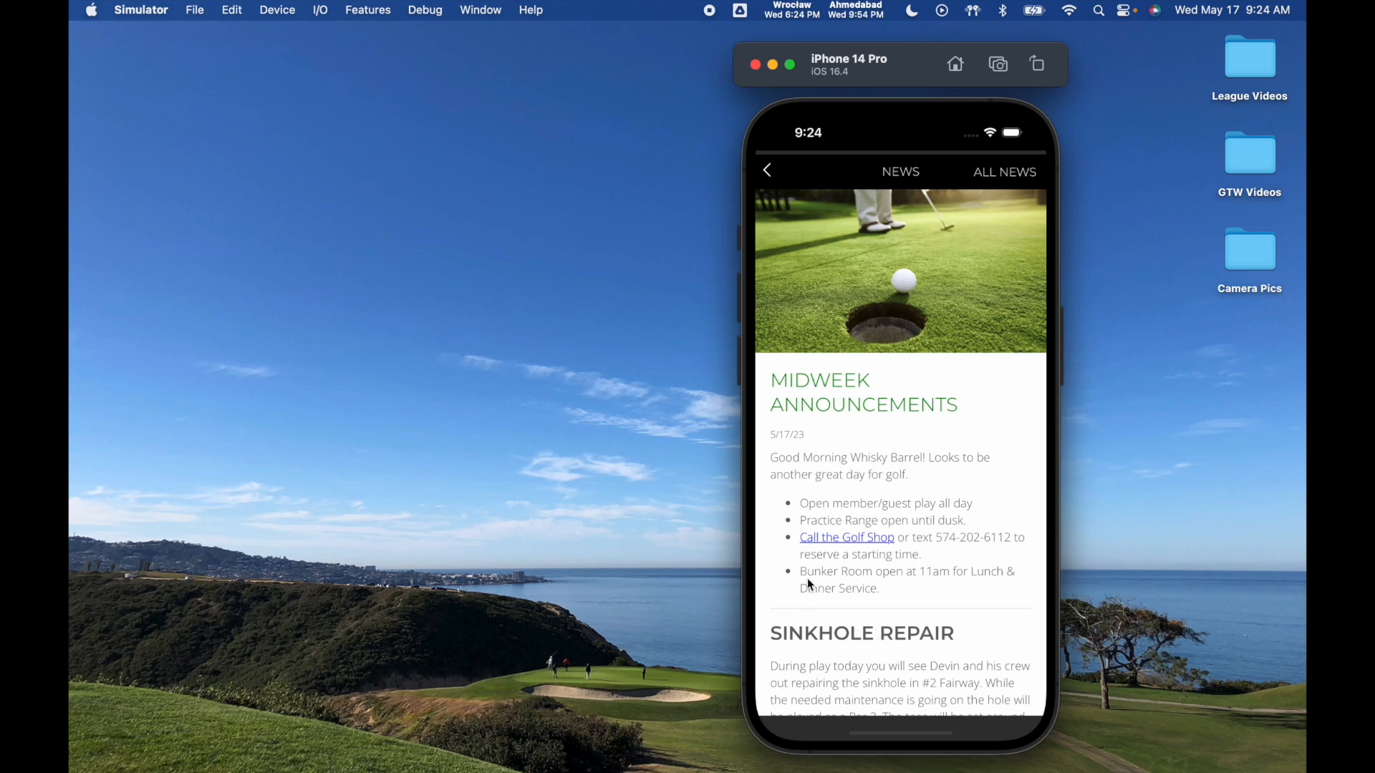
left_click_drag(859, 621, 854, 444)
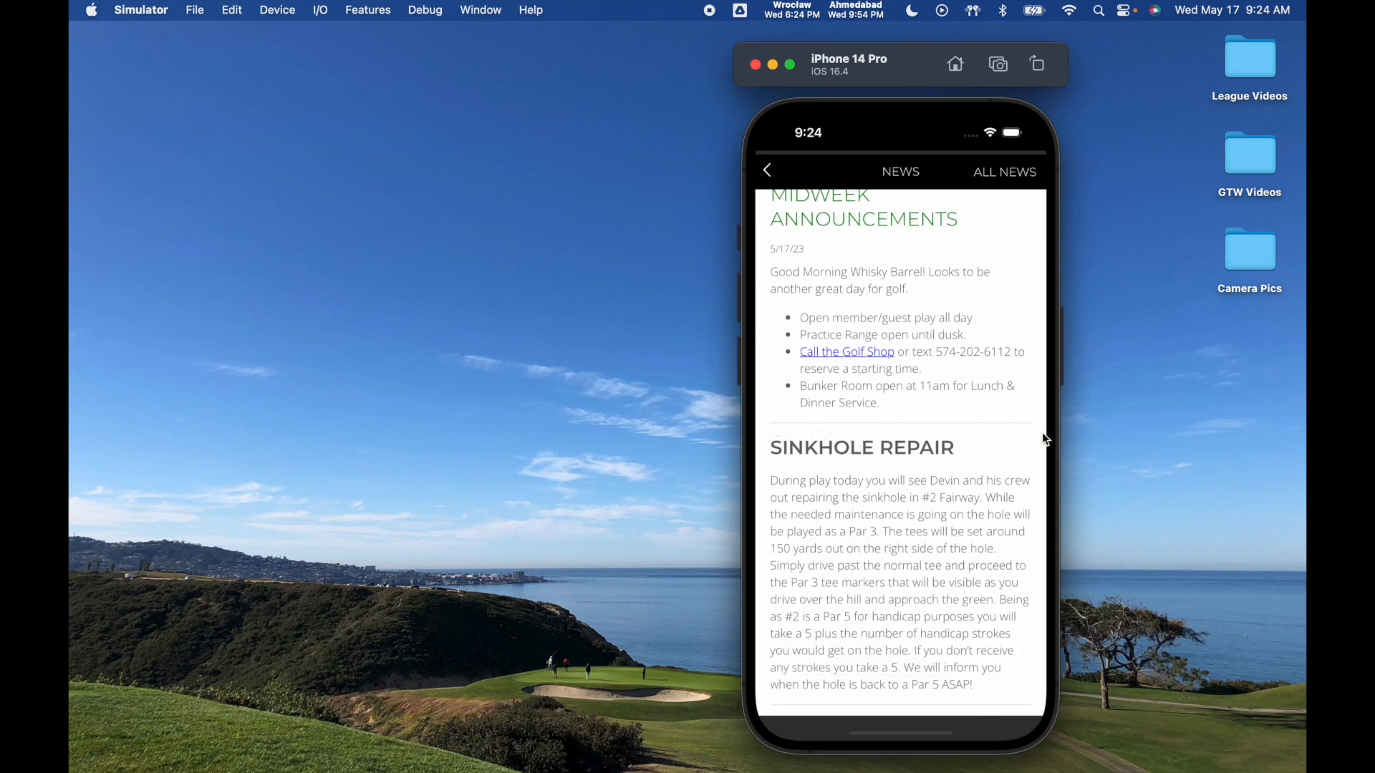
left_click_drag(959, 490, 900, 252)
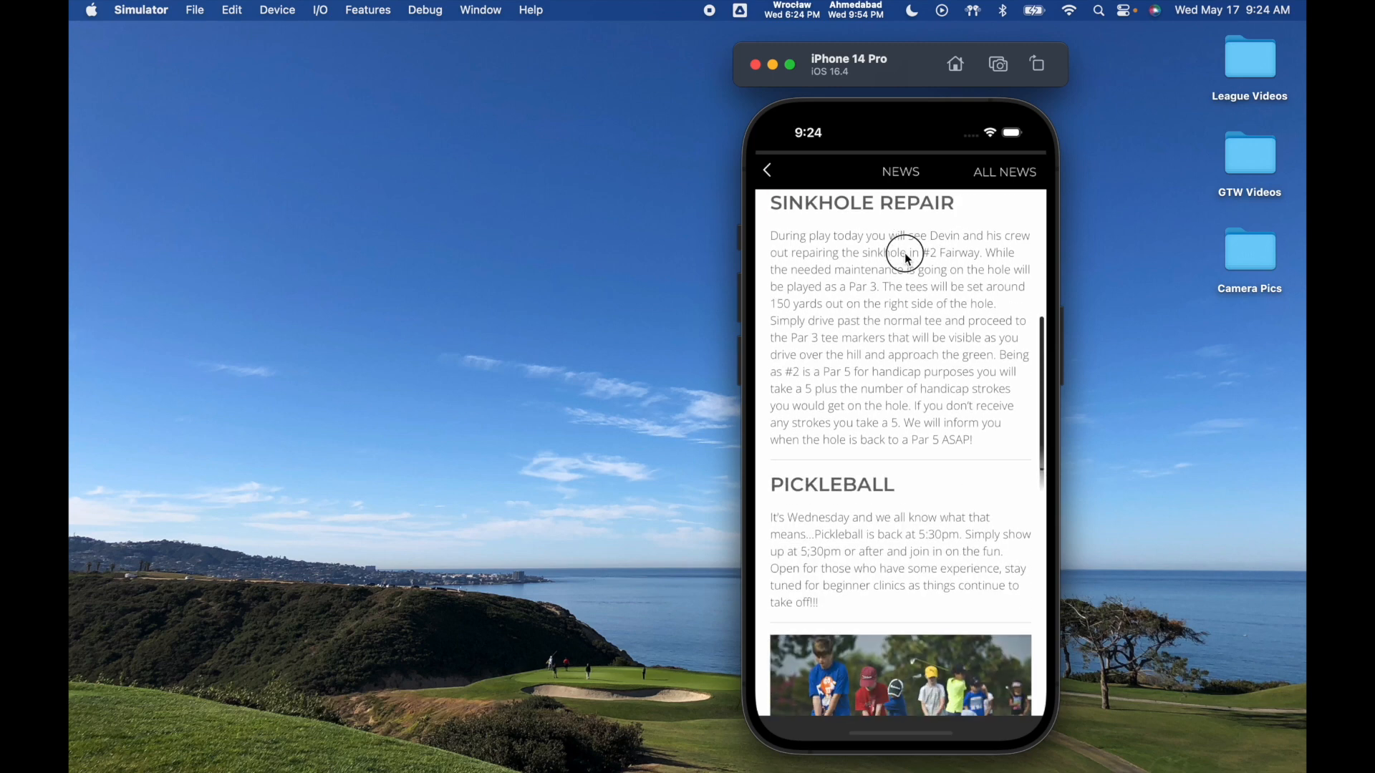
left_click_drag(920, 487, 888, 293)
left_click_drag(901, 481, 900, 370)
left_click_drag(898, 496, 875, 238)
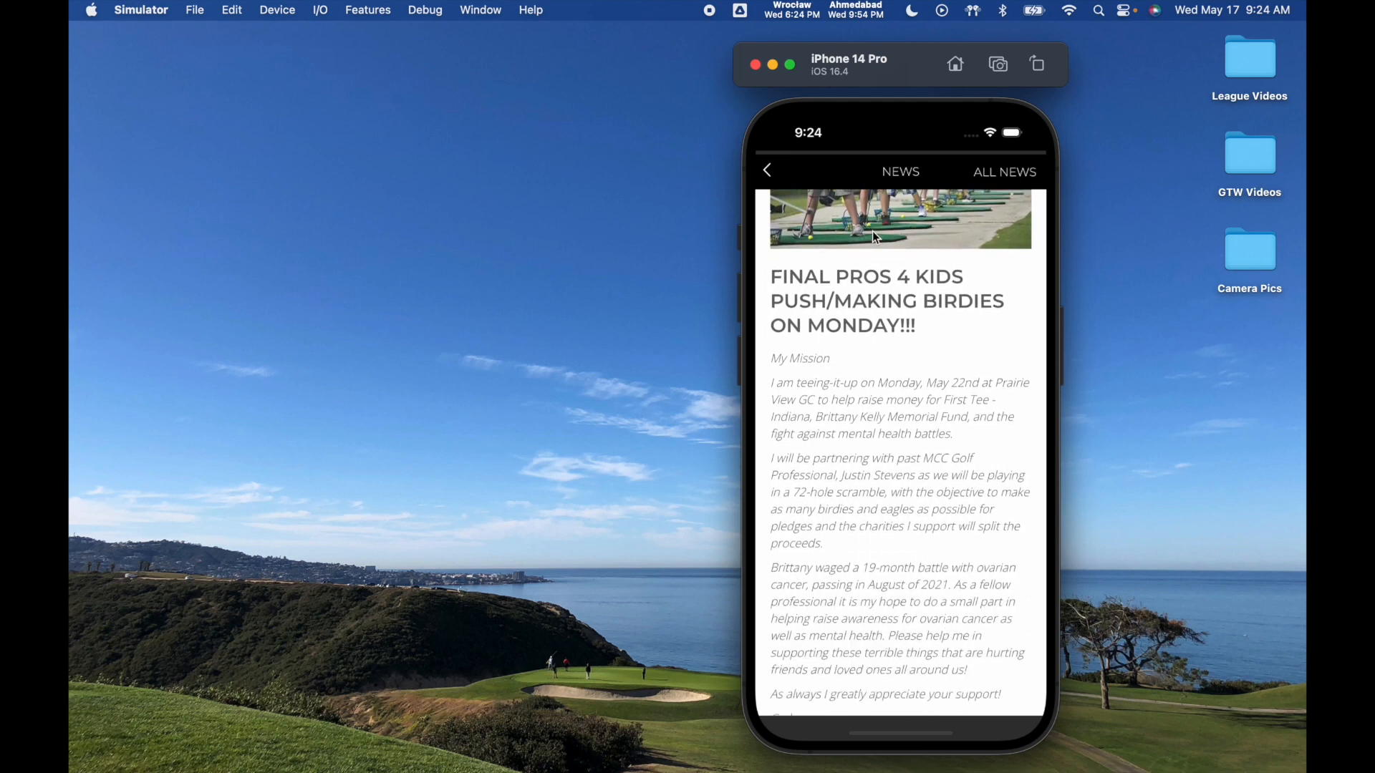
left_click_drag(902, 430, 901, 211)
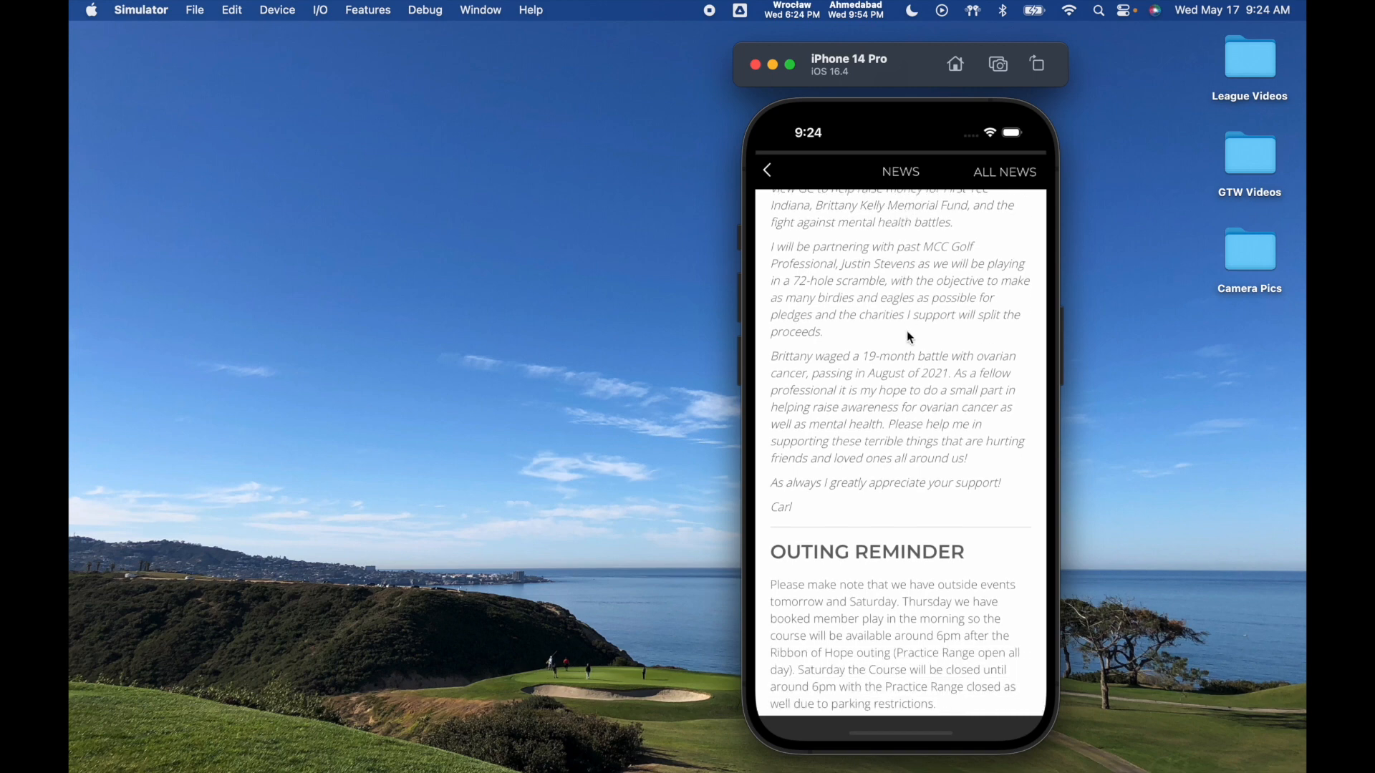
left_click_drag(908, 336, 929, 749)
left_click_drag(942, 352, 951, 457)
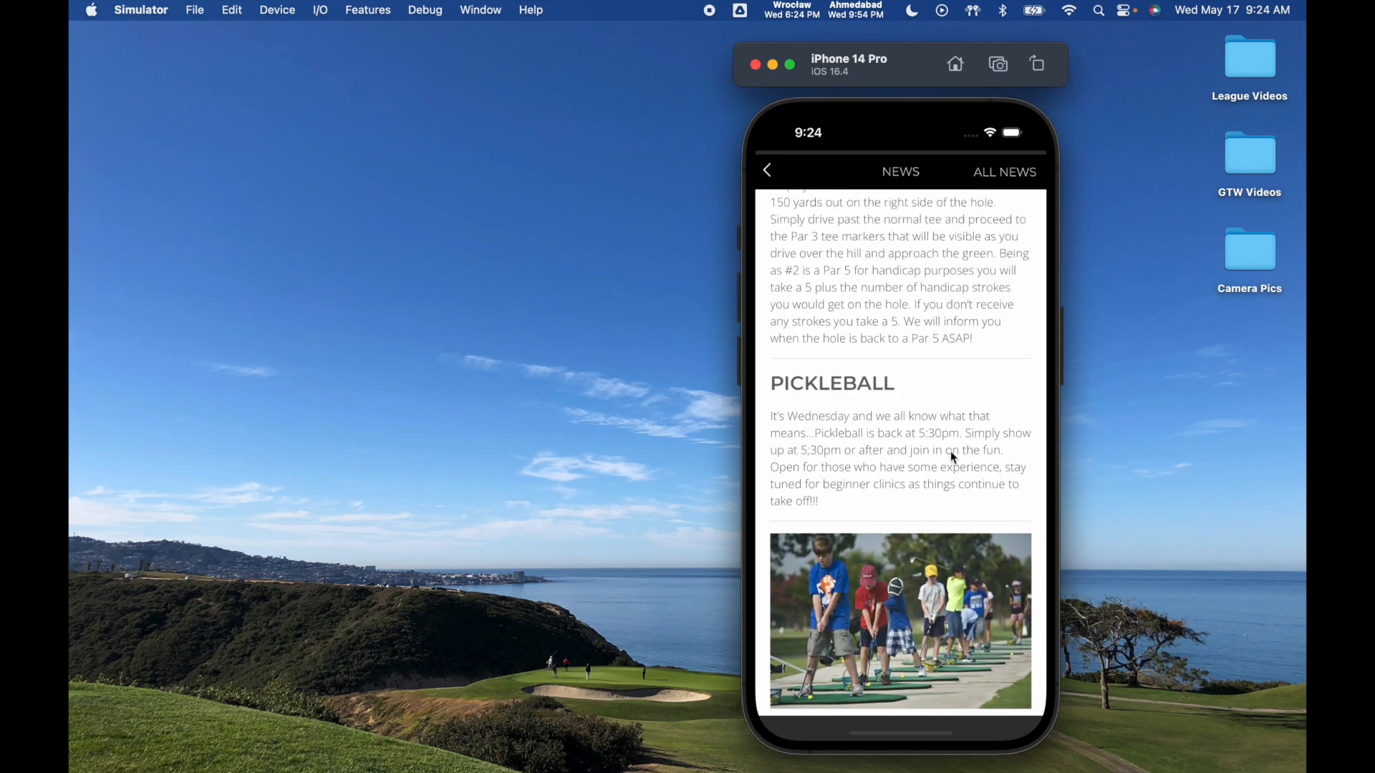
left_click_drag(952, 258, 920, 552)
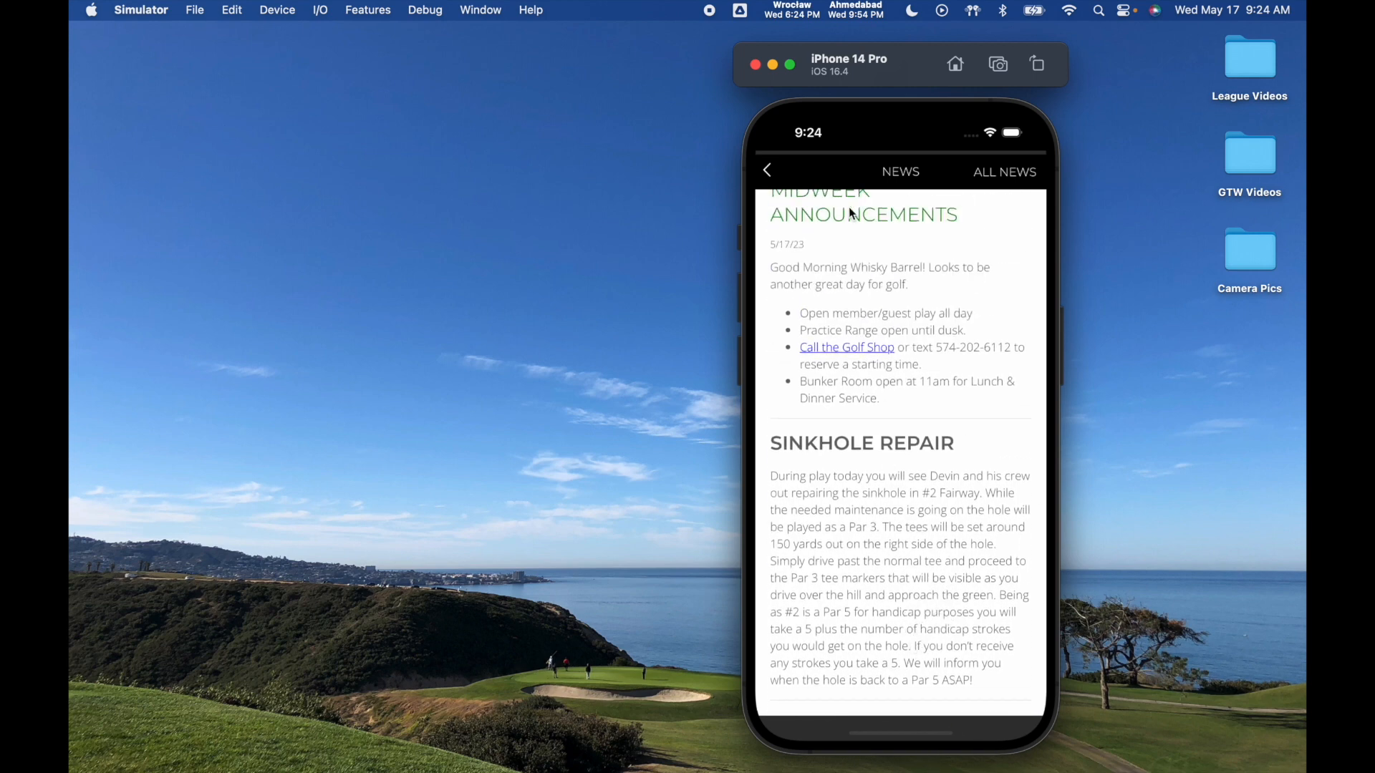
left_click(771, 174)
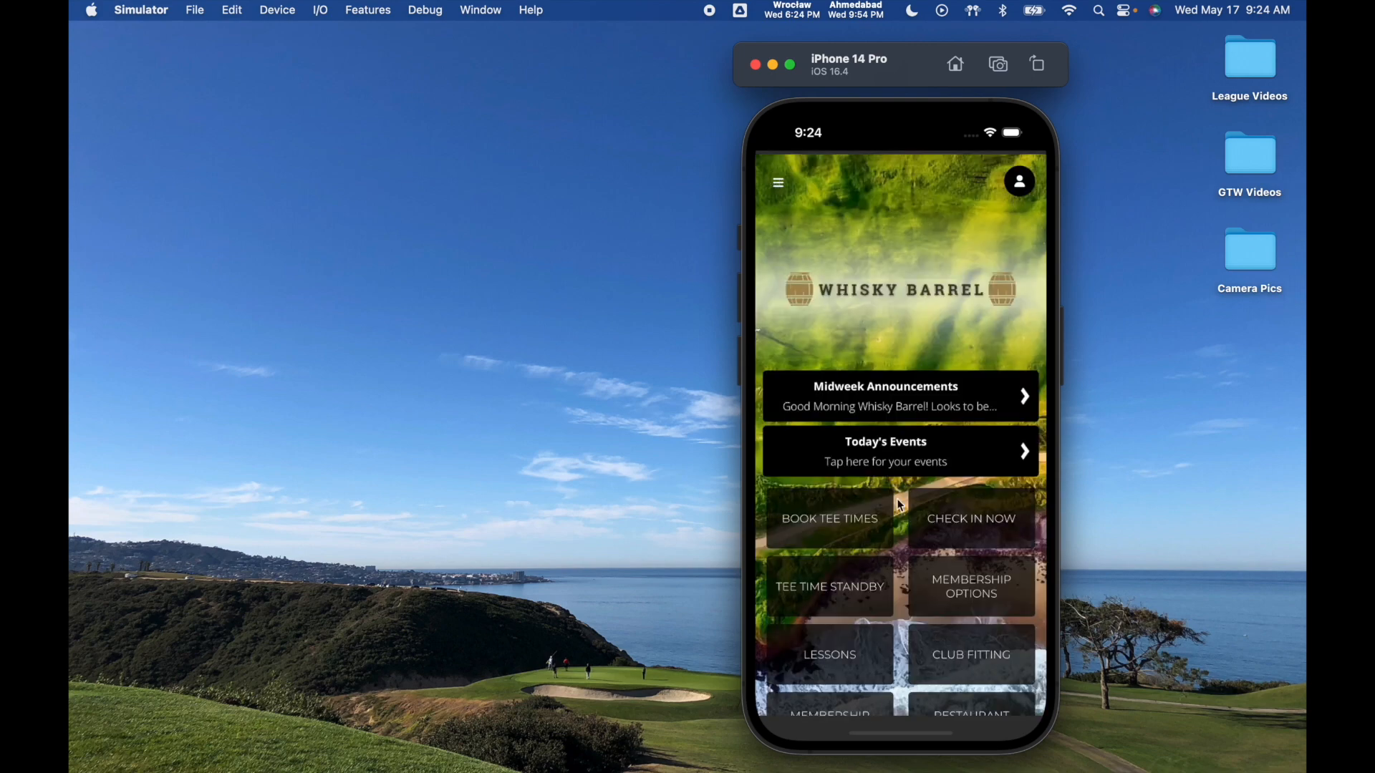
- Browse the app's home tiles, News list and New Feature Alert article, and check the side menu
left_click_drag(923, 530, 877, 154)
left_click_drag(881, 487, 908, 346)
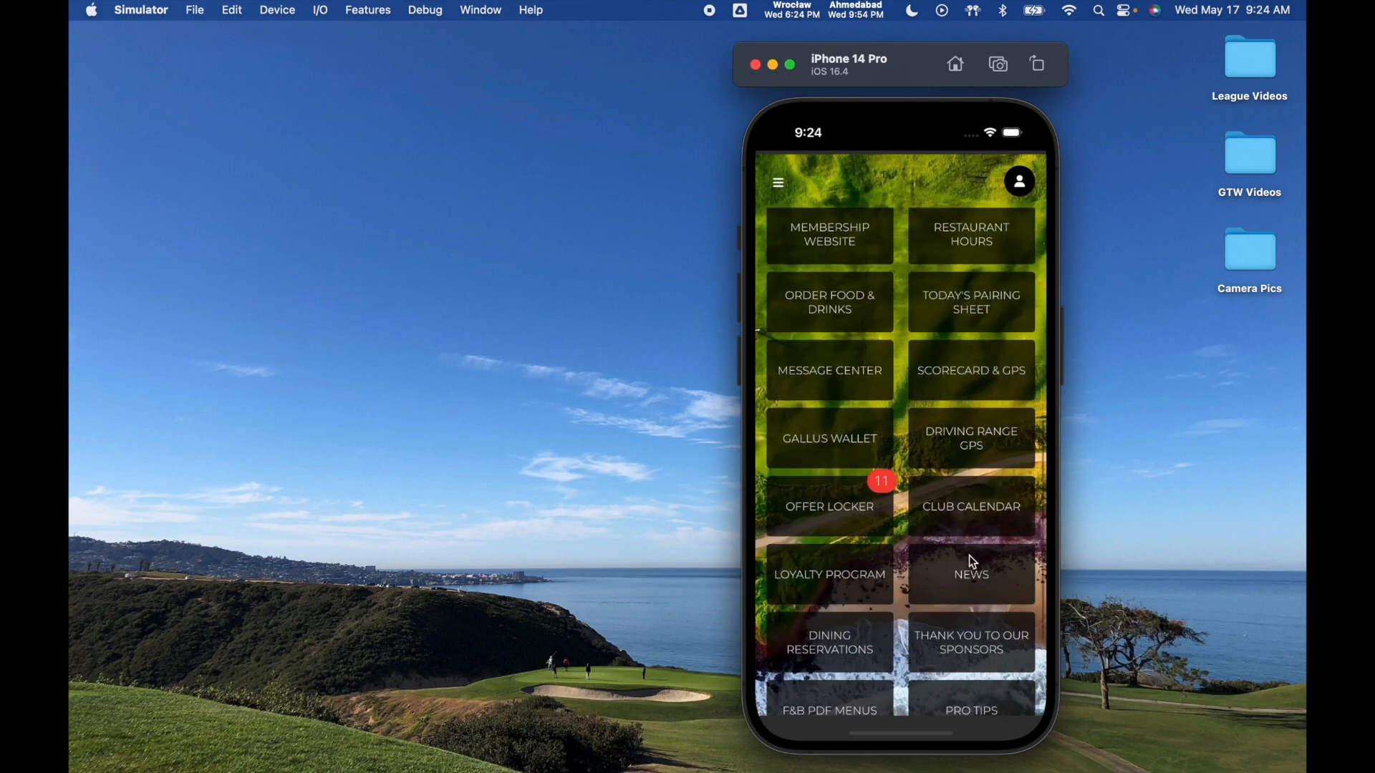
left_click(981, 582)
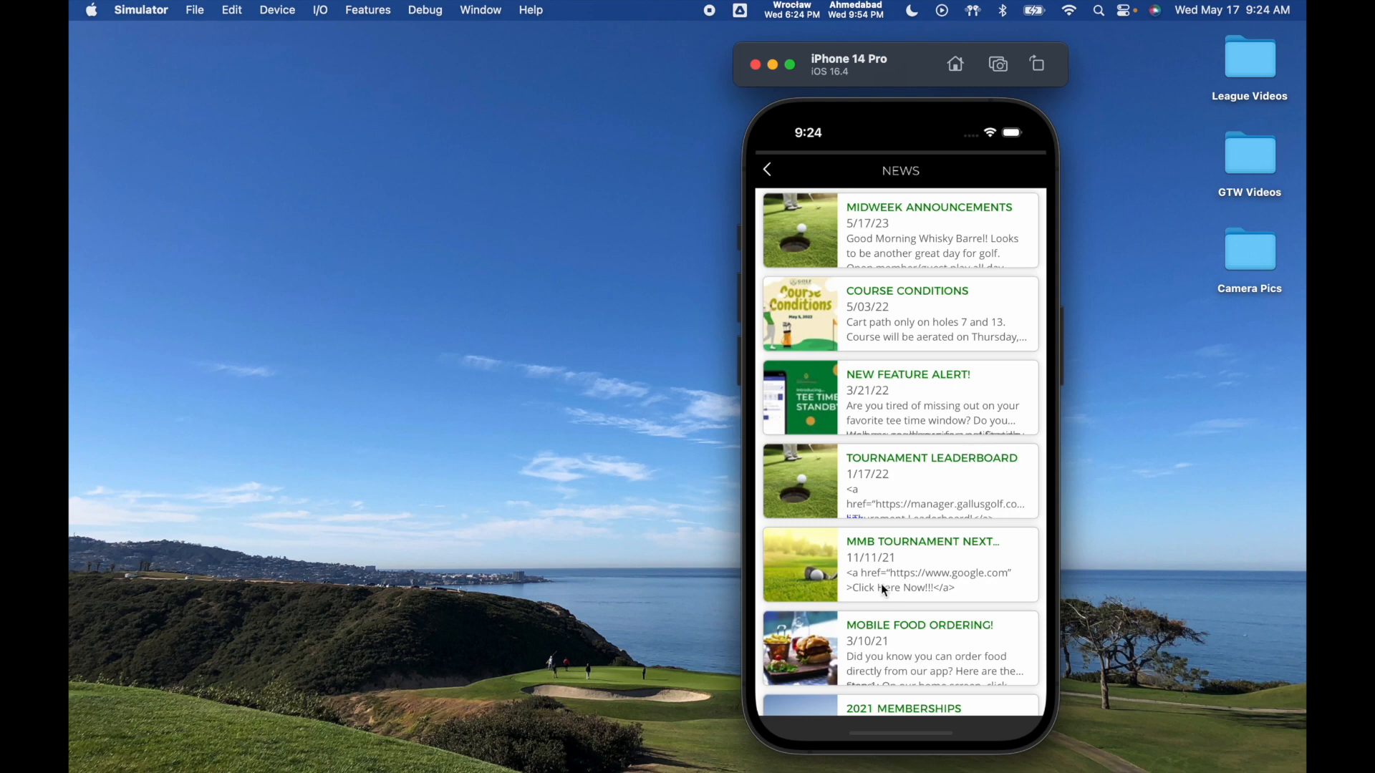
left_click_drag(921, 462, 906, 312)
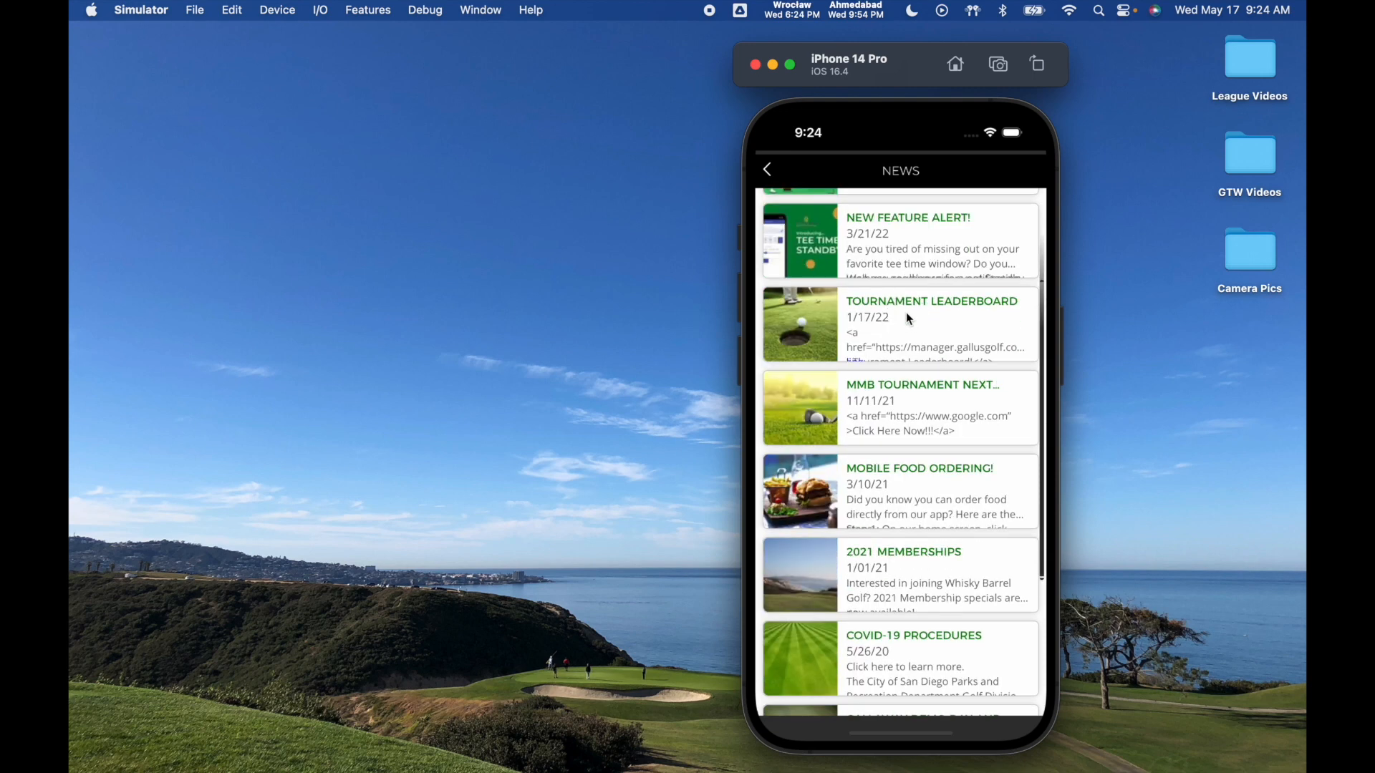
left_click(908, 268)
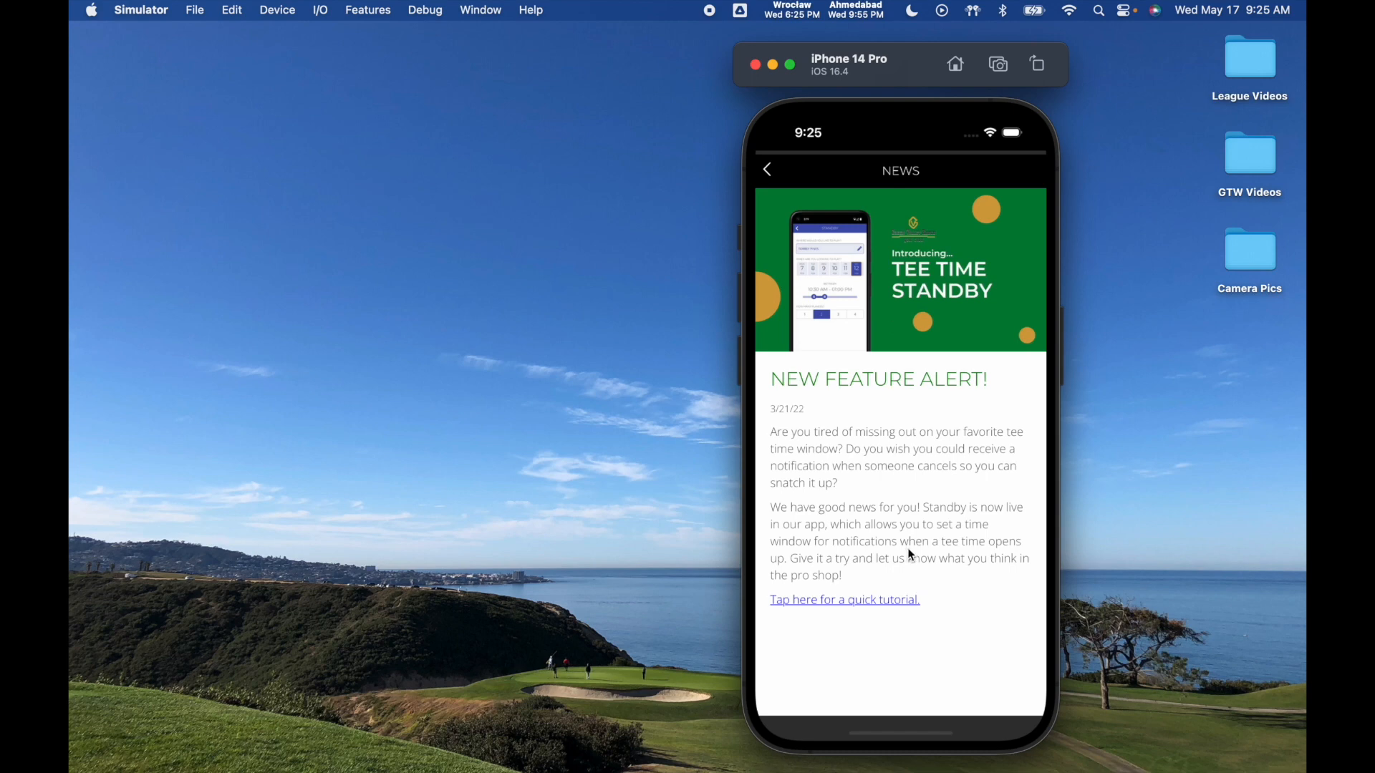
left_click(769, 171)
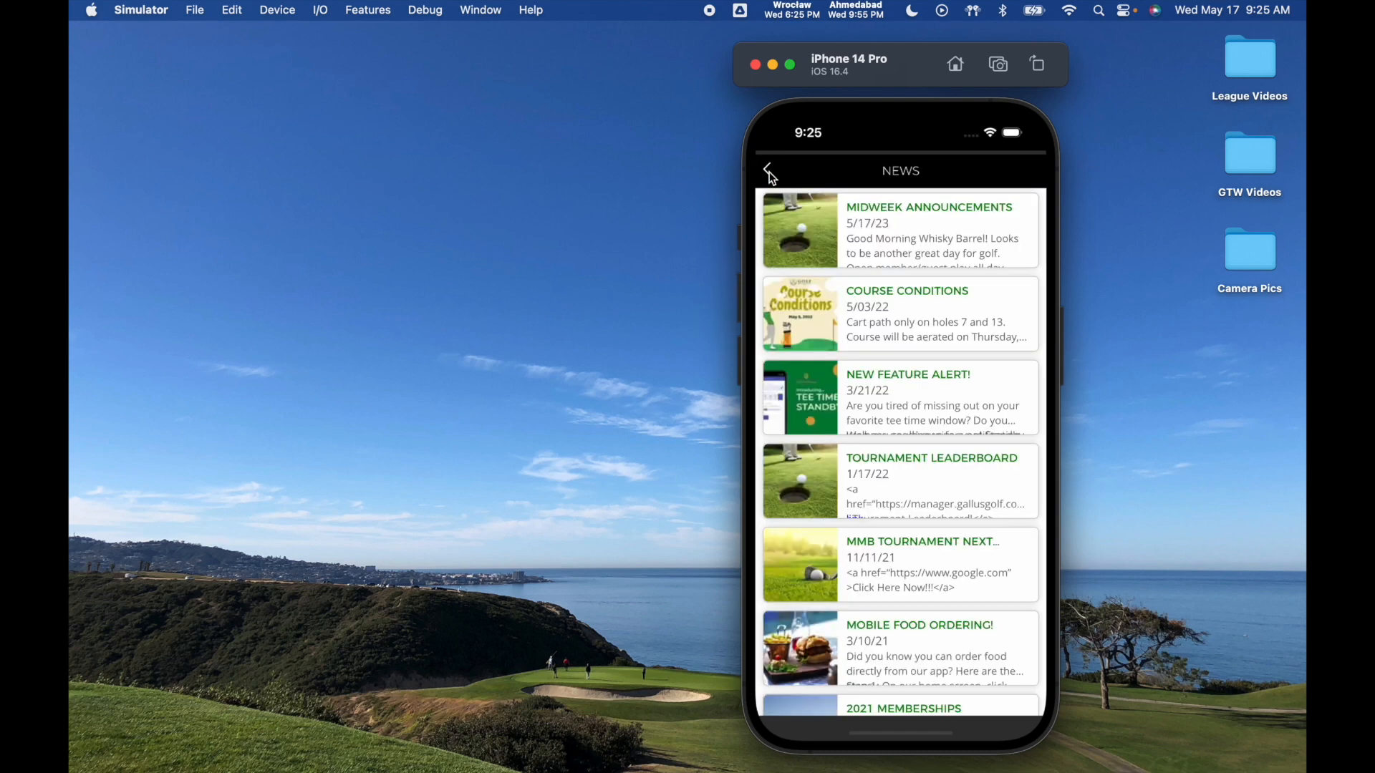
left_click(768, 172)
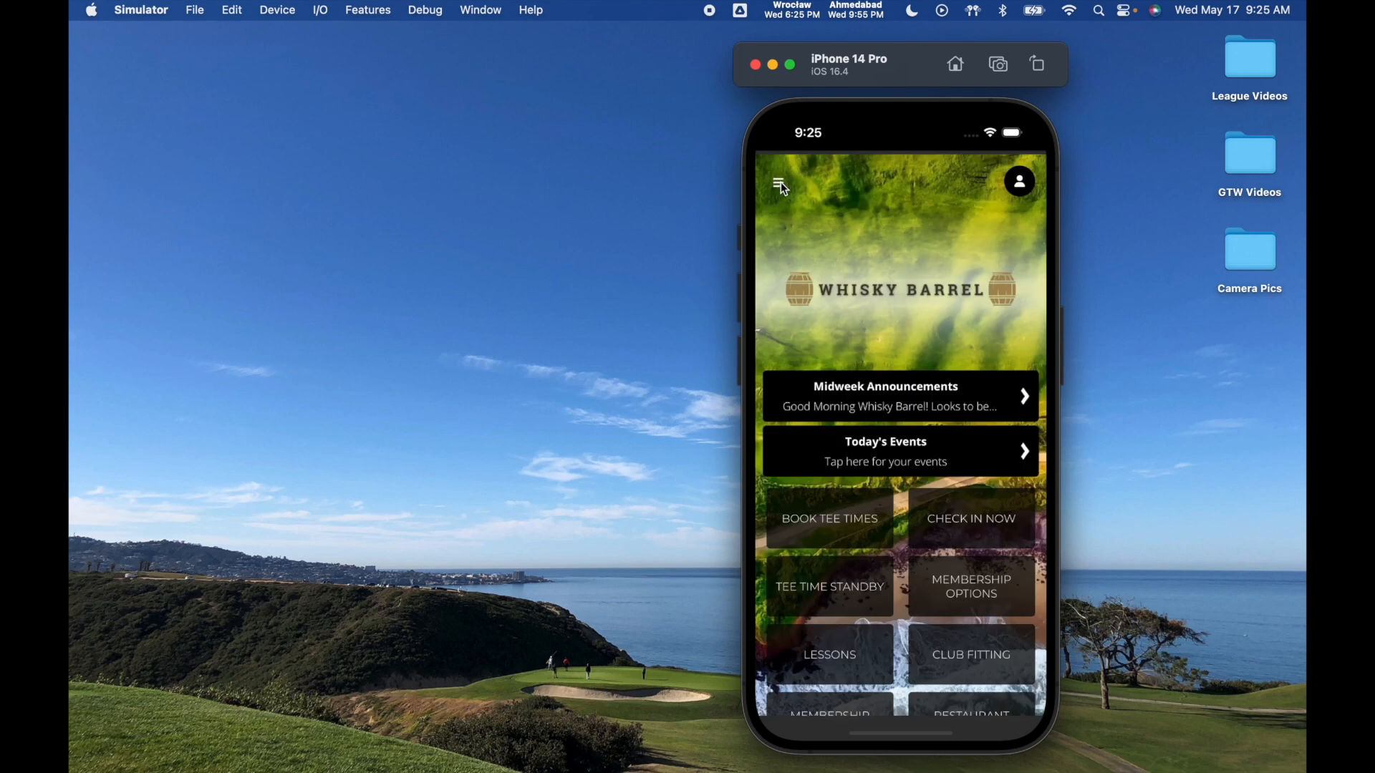
left_click(780, 185)
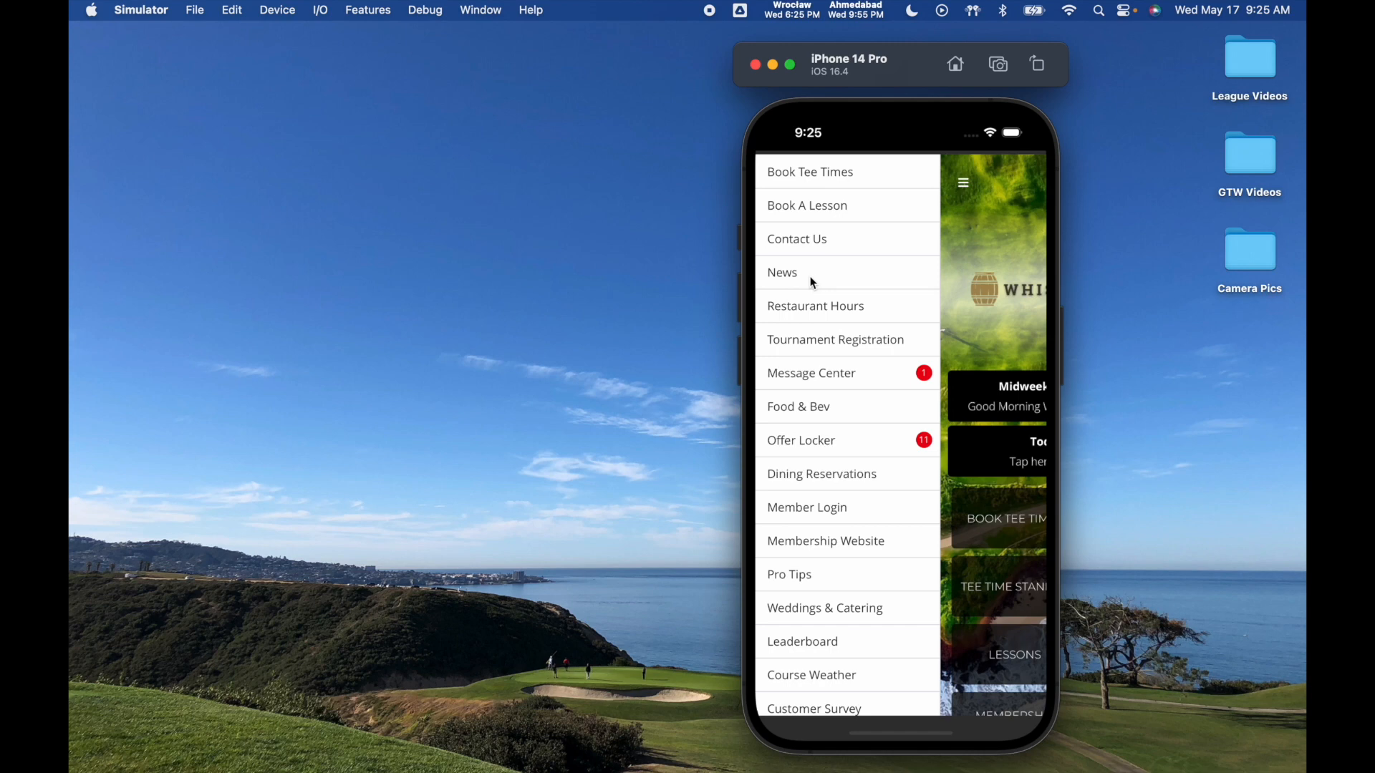
left_click(964, 188)
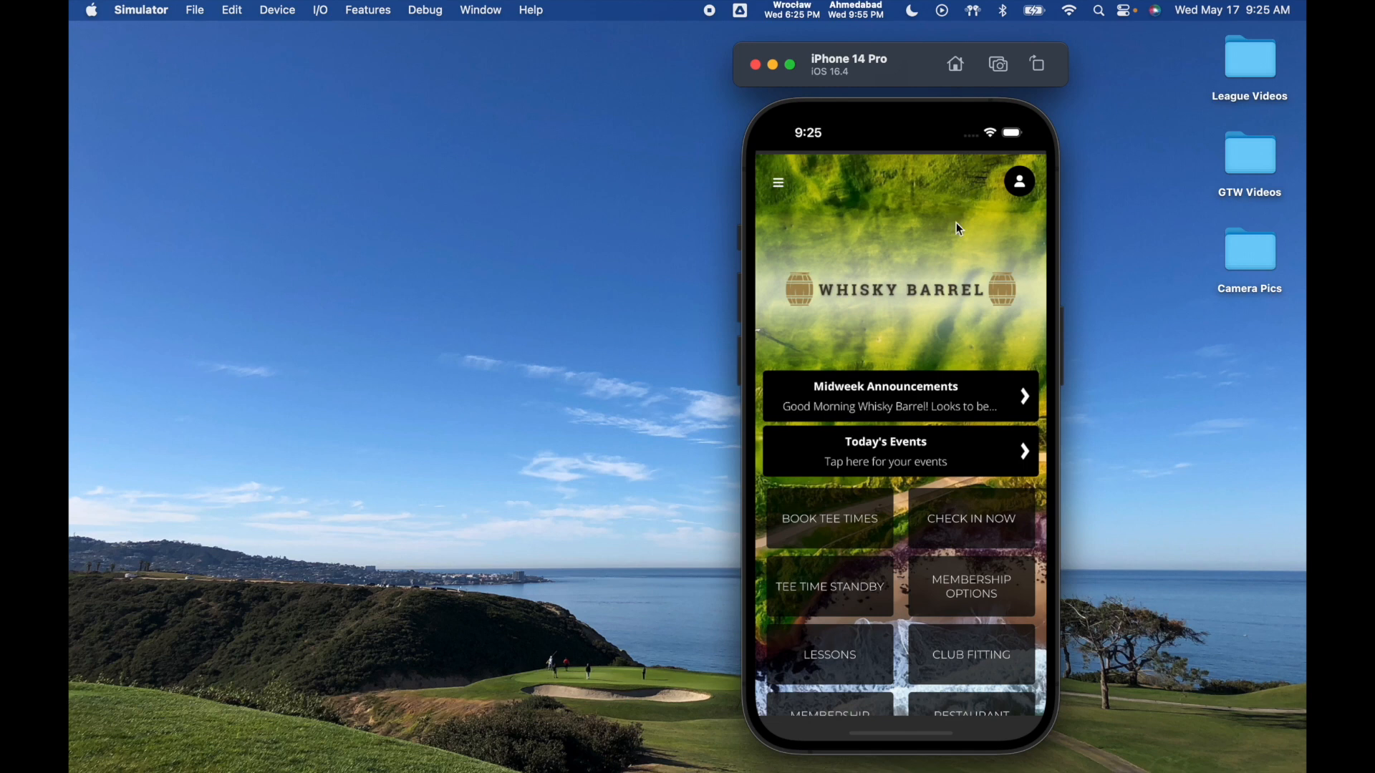
- Back in the Gallus Golf manager window, go to Customize App > News
mouse_move(922, 769)
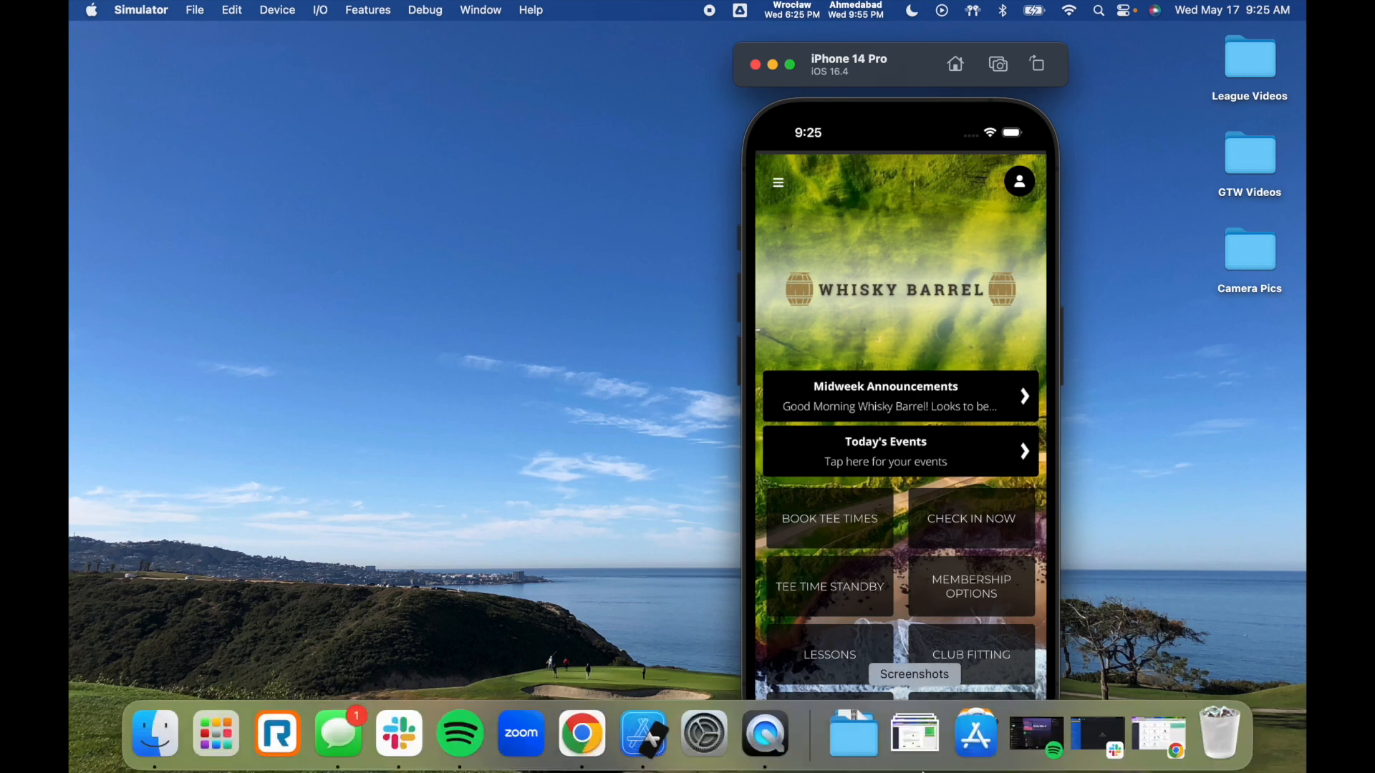
left_click(1150, 731)
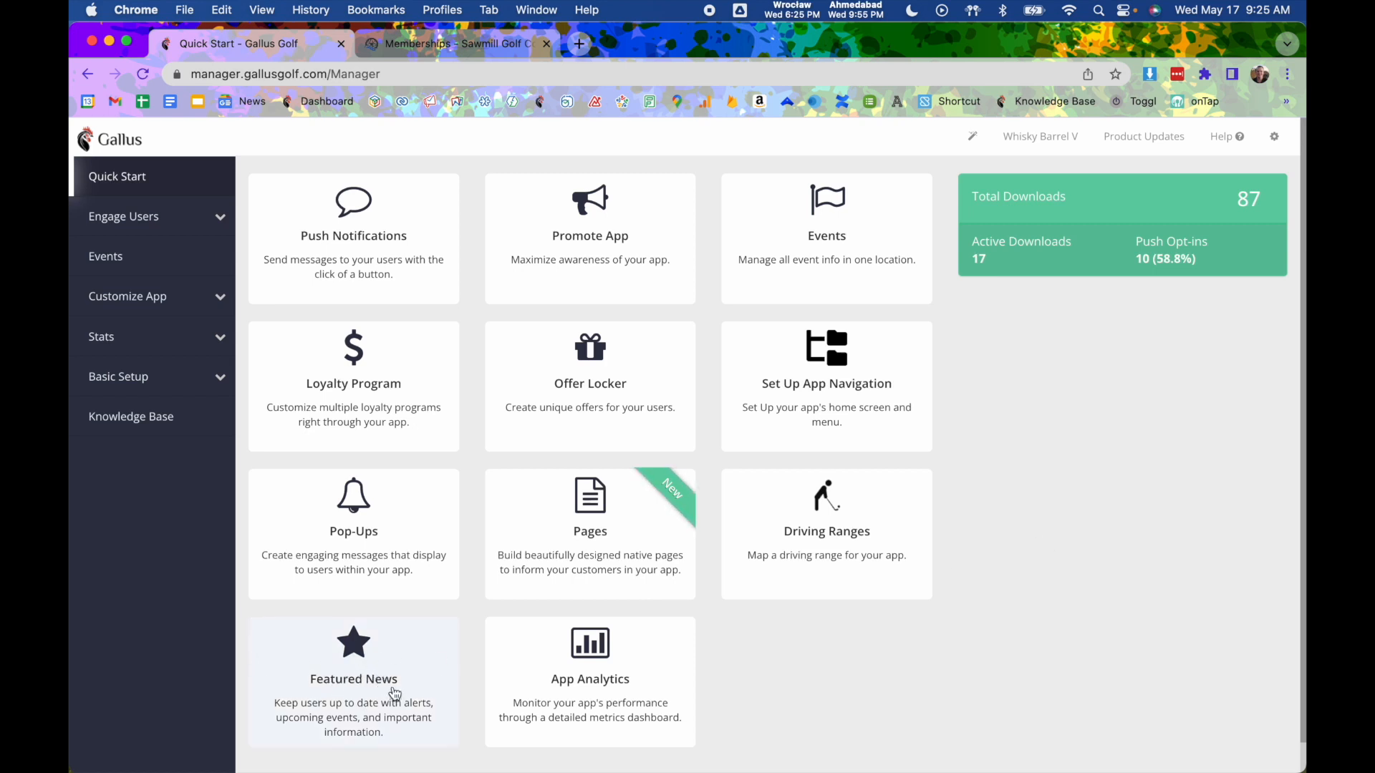
left_click(175, 307)
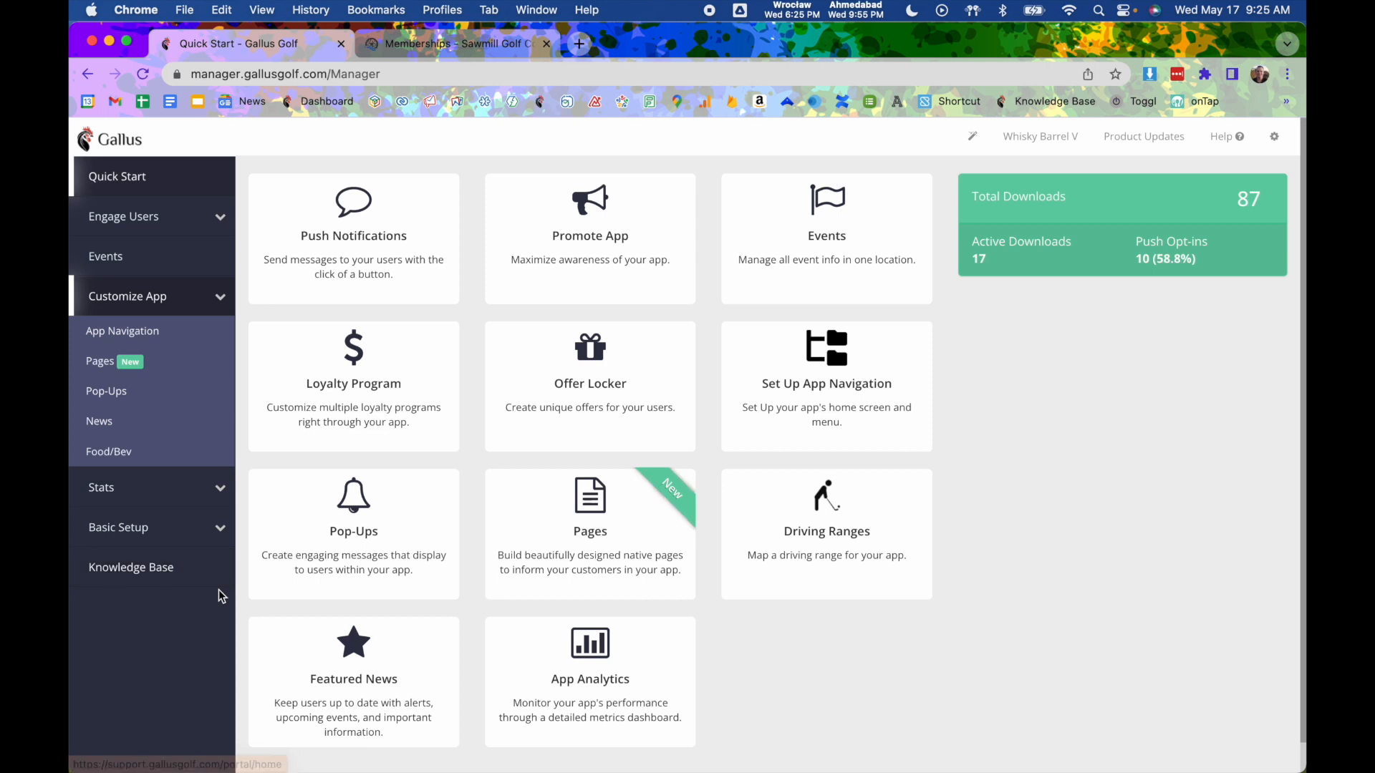
left_click(320, 699)
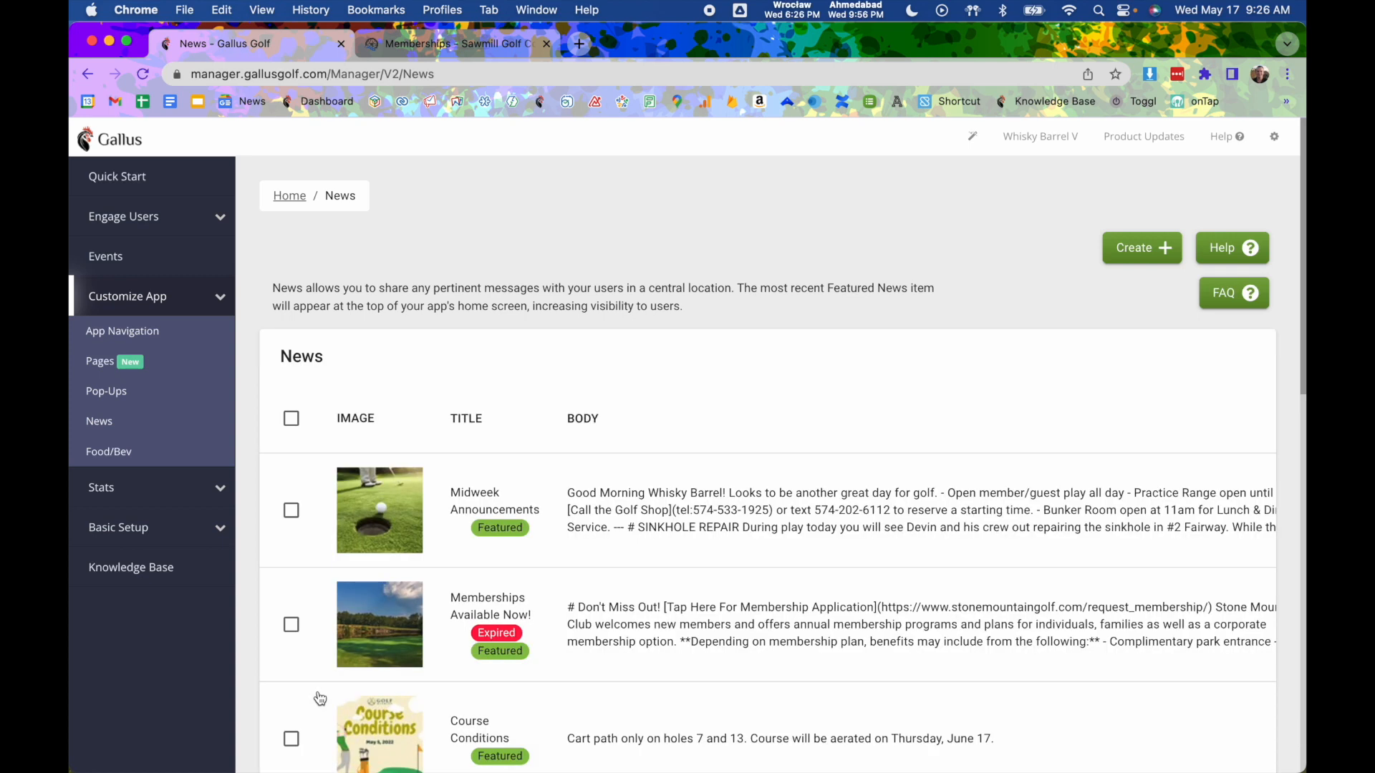
scroll(444, 643, "down", 2)
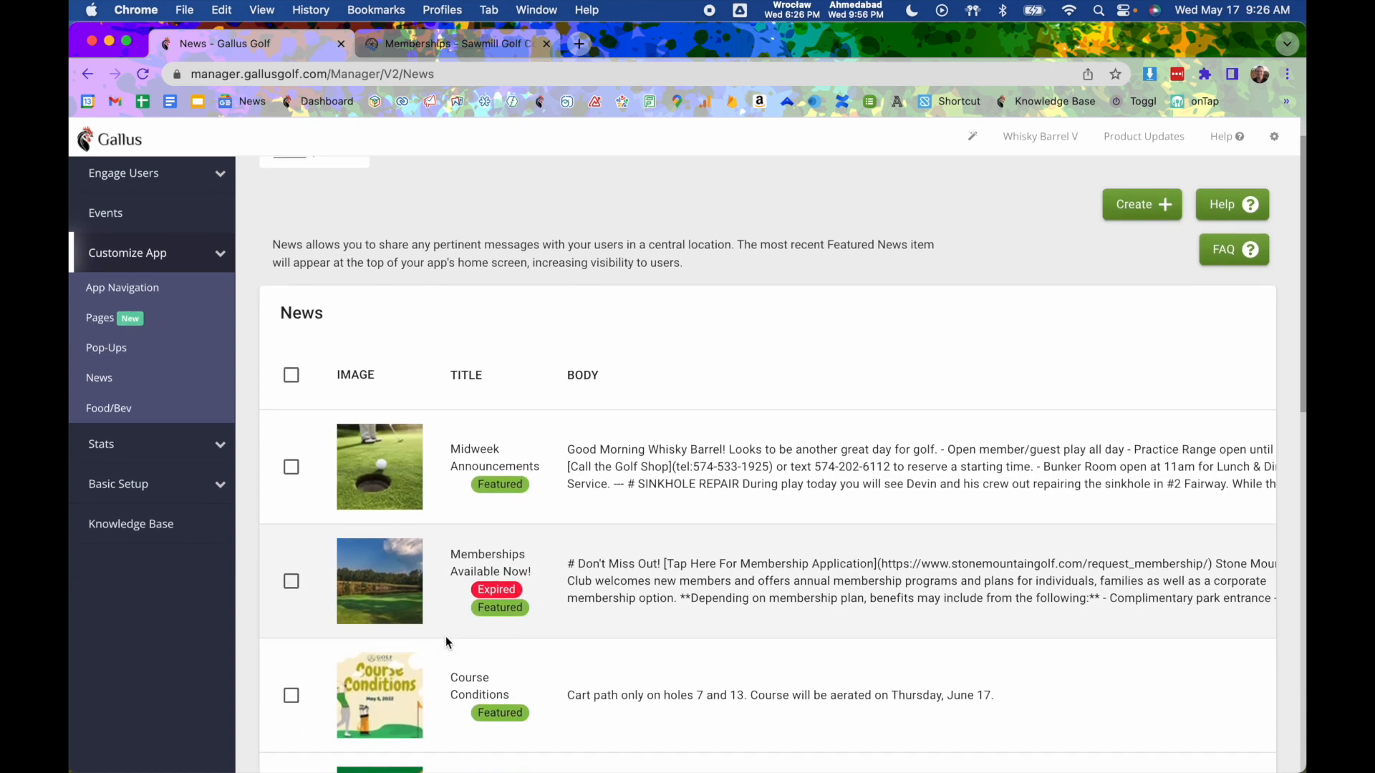
scroll(445, 638, "down", 1)
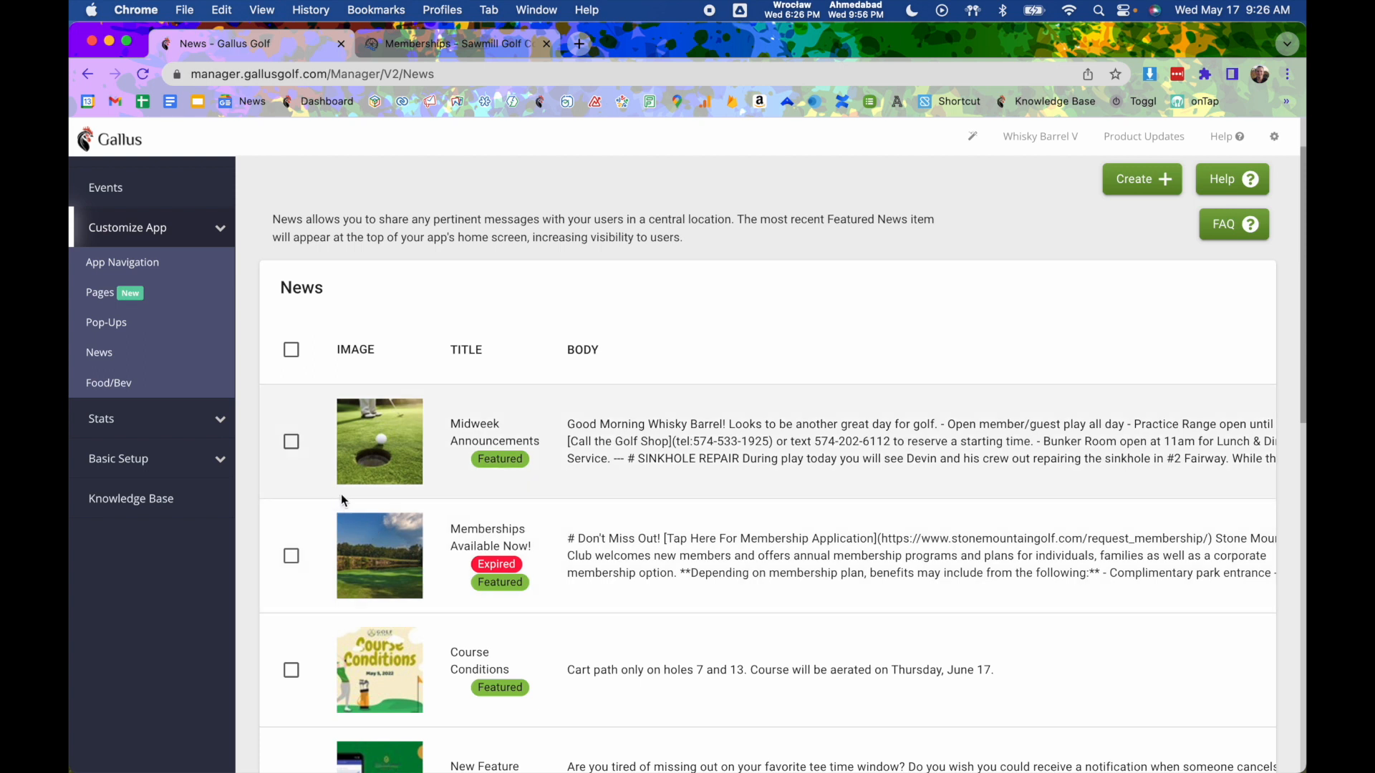
left_click(291, 441)
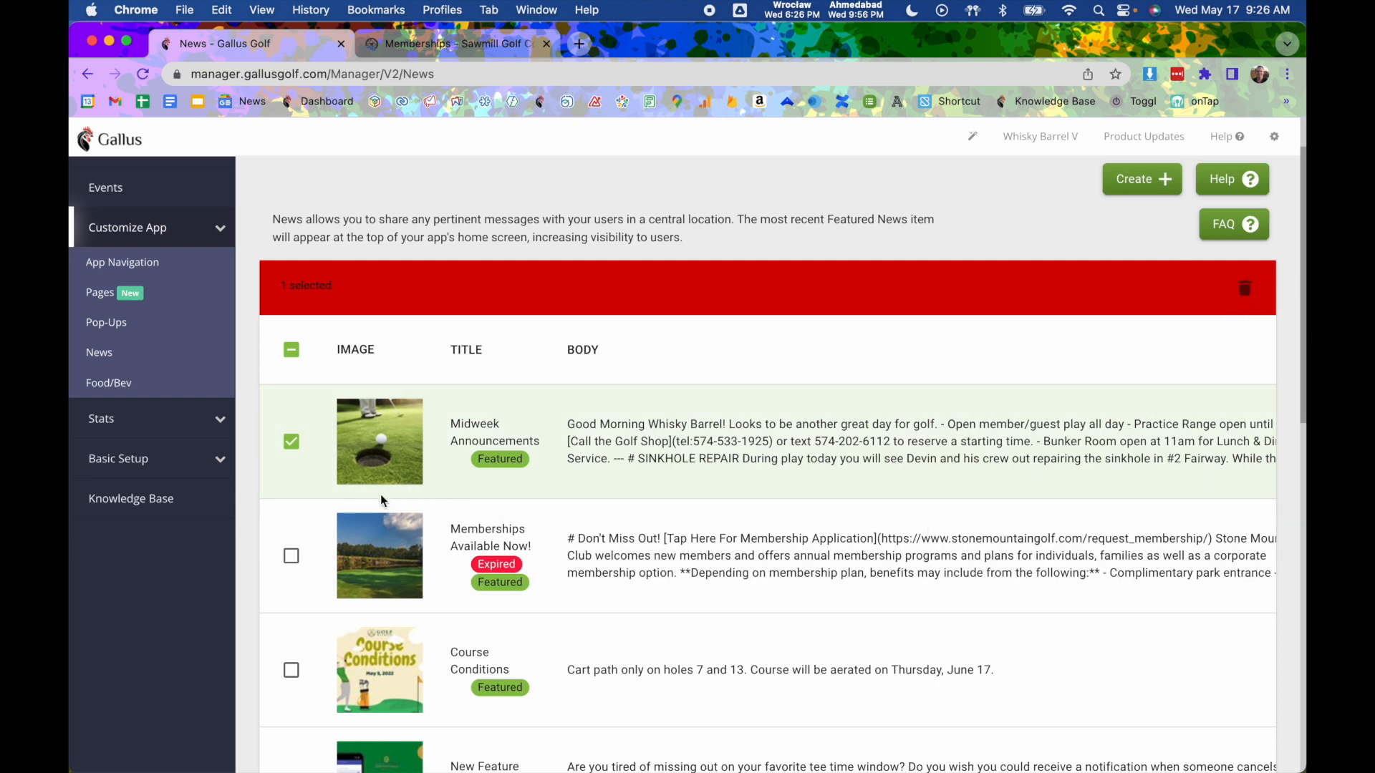
scroll(338, 570, "down", 1)
left_click(291, 646)
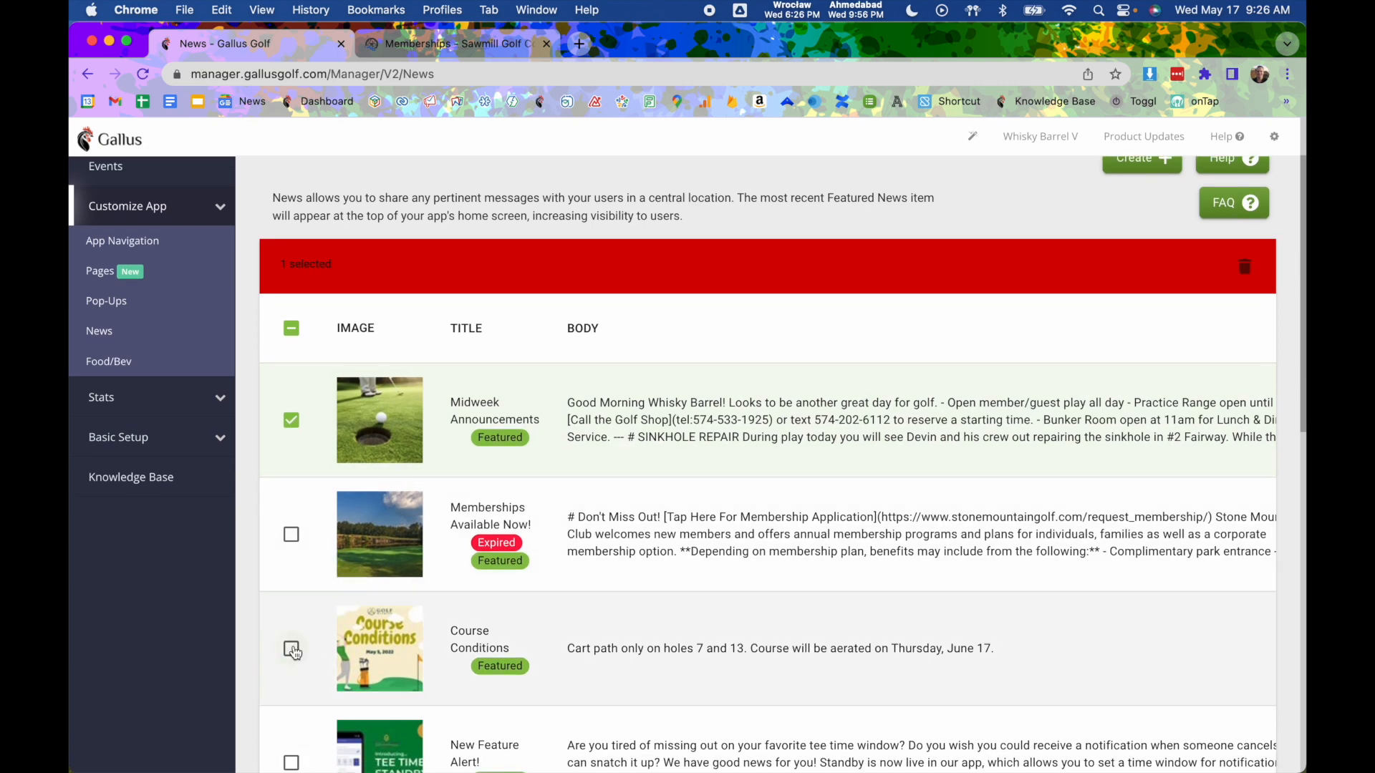
left_click(292, 646)
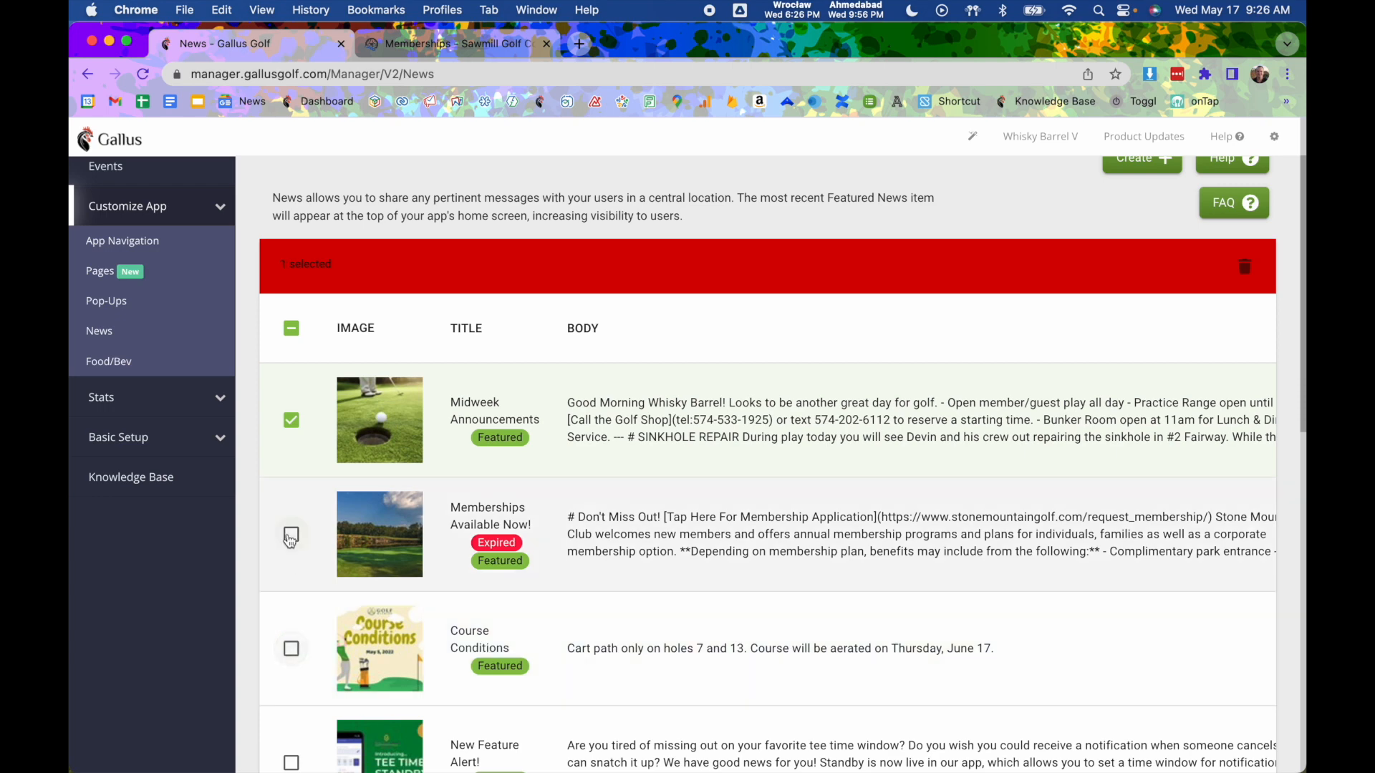
left_click(293, 424)
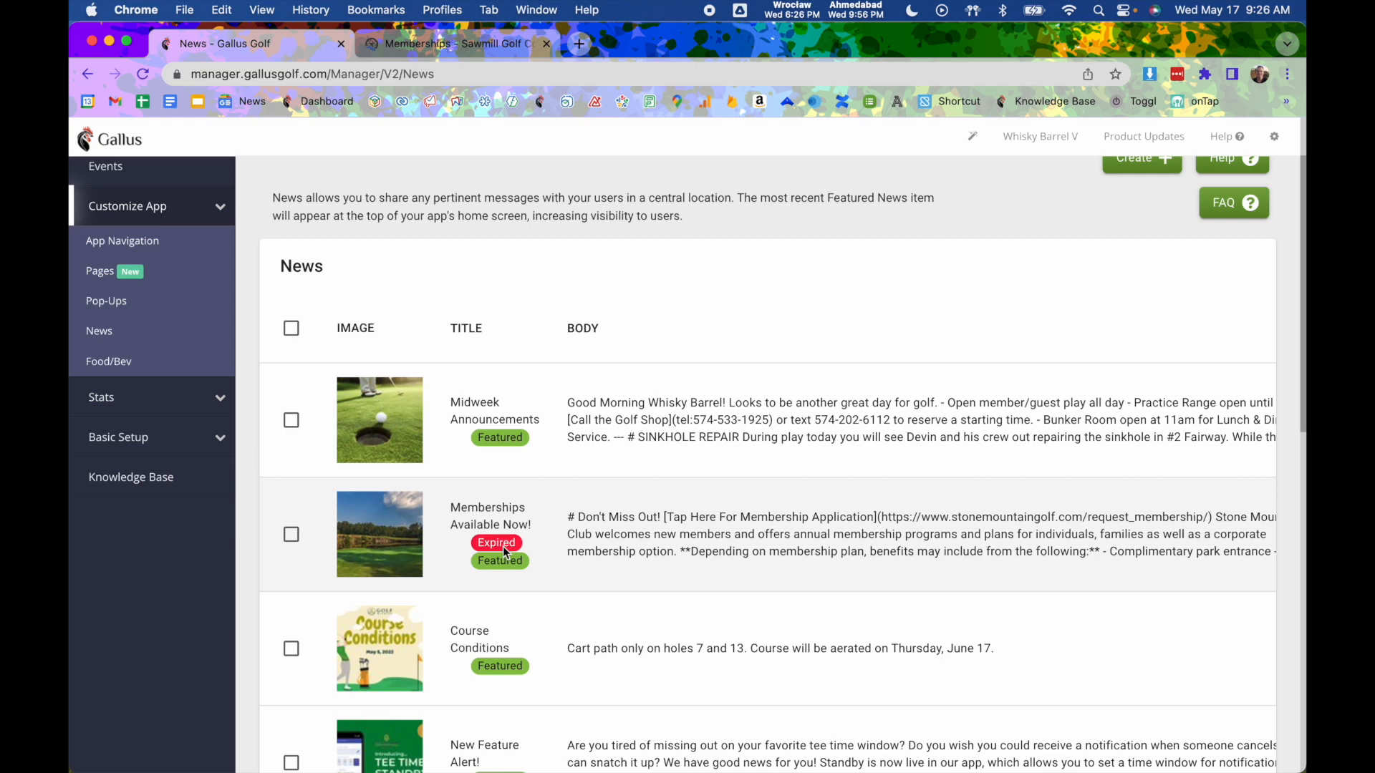
scroll(610, 494, "up", 2)
scroll(813, 394, "up", 2)
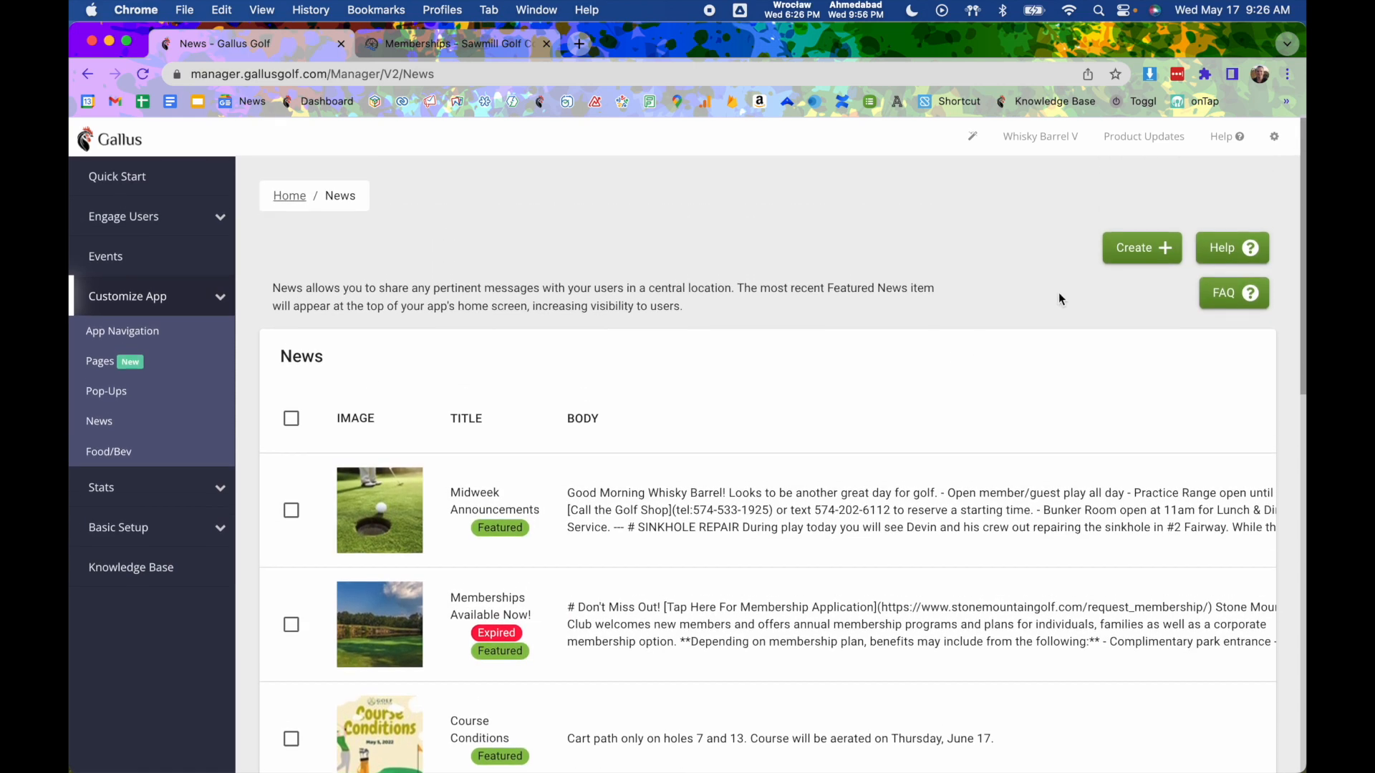
- Start a new news item and pick the golf-ball-on-tee photo as its header image
left_click(1153, 255)
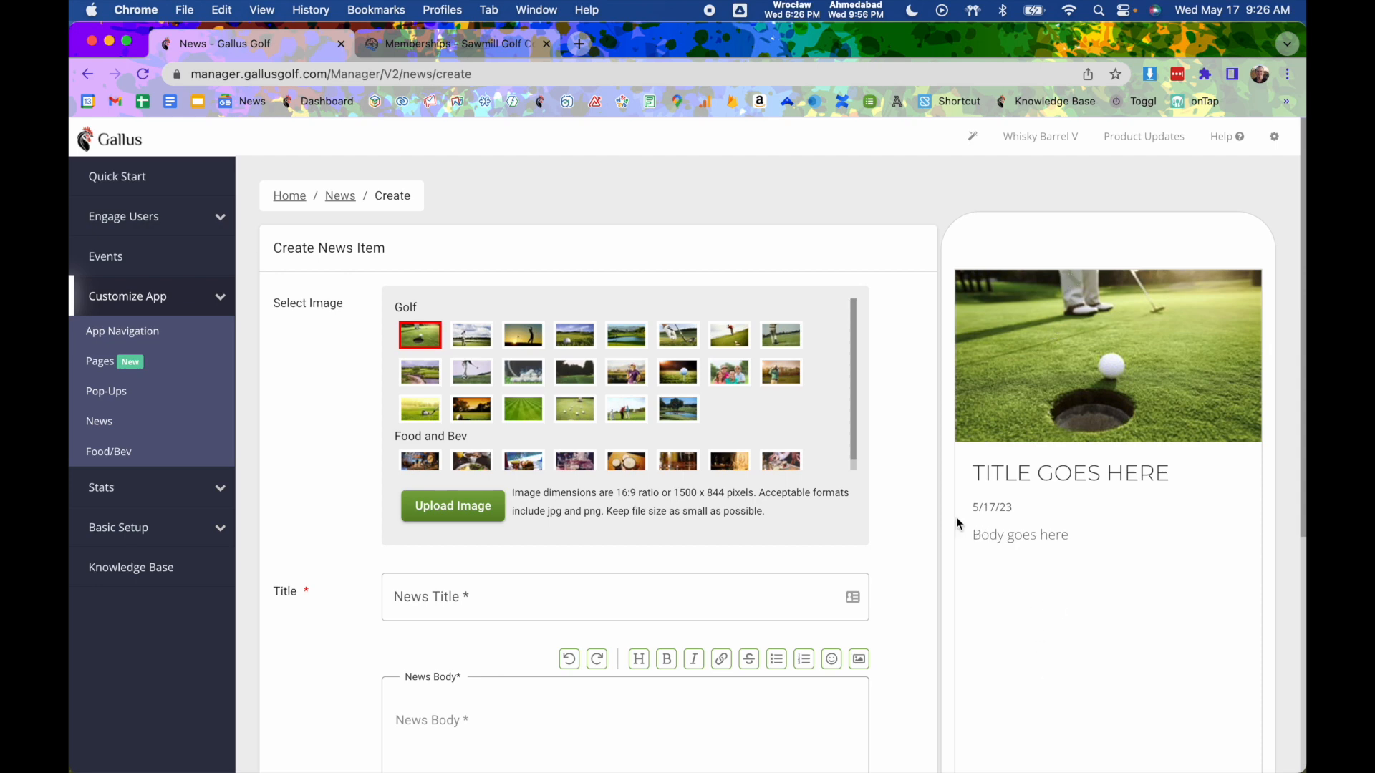
left_click(678, 333)
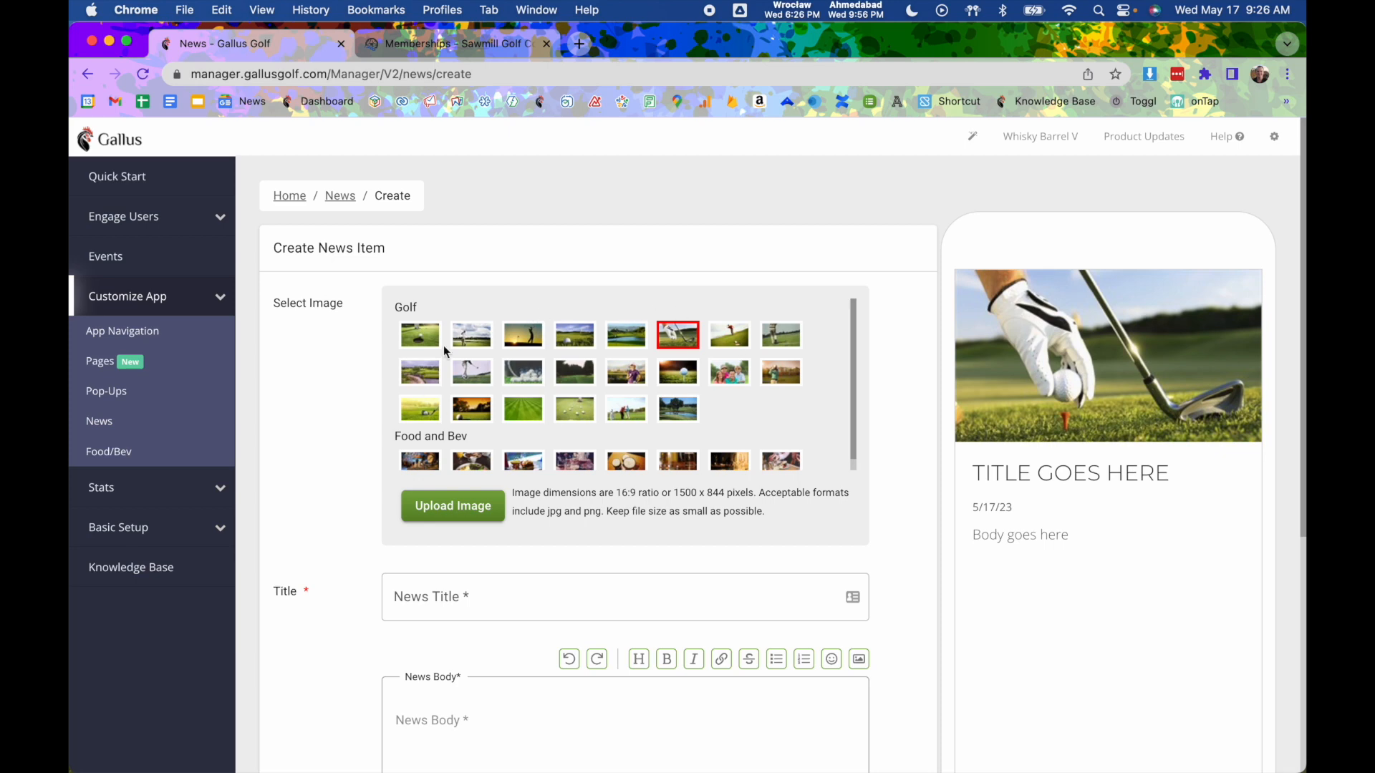
scroll(593, 367, "down", 1)
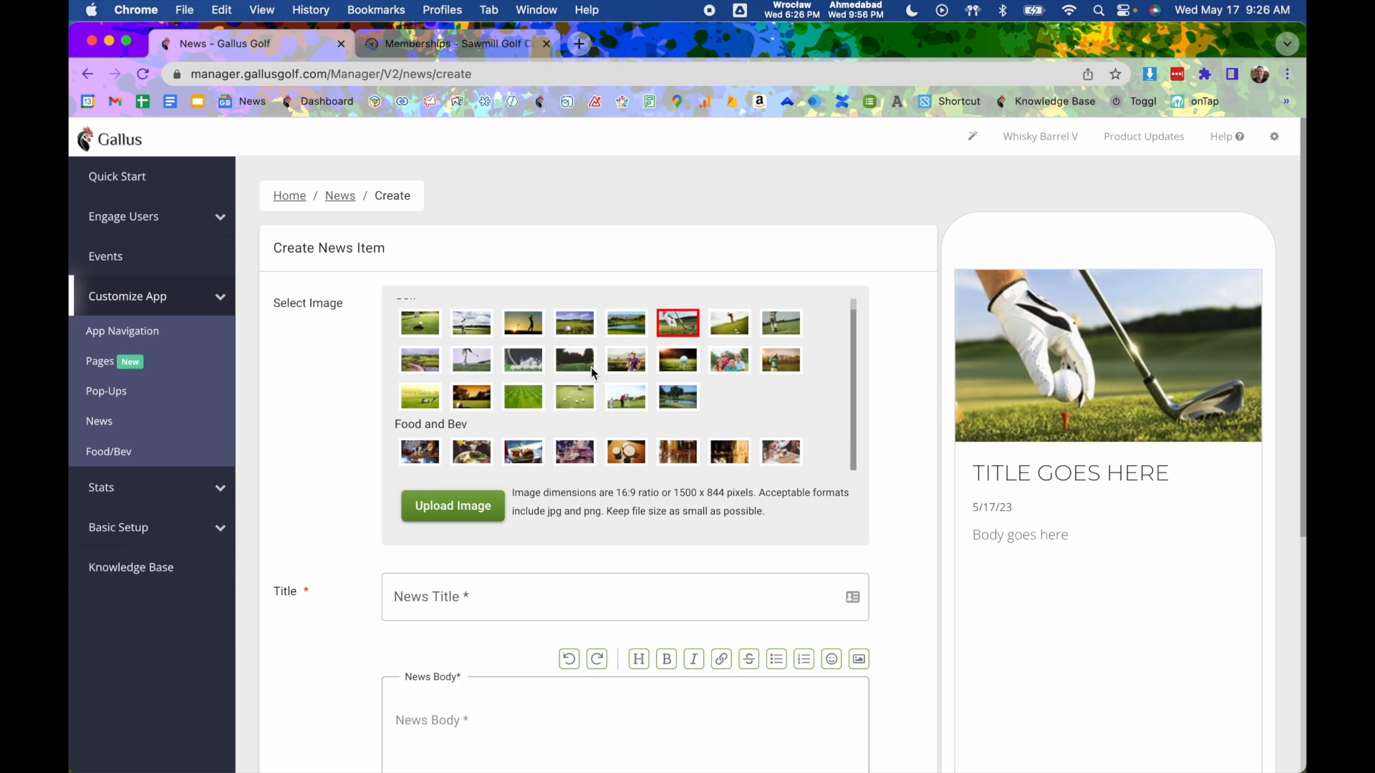
scroll(591, 367, "up", 1)
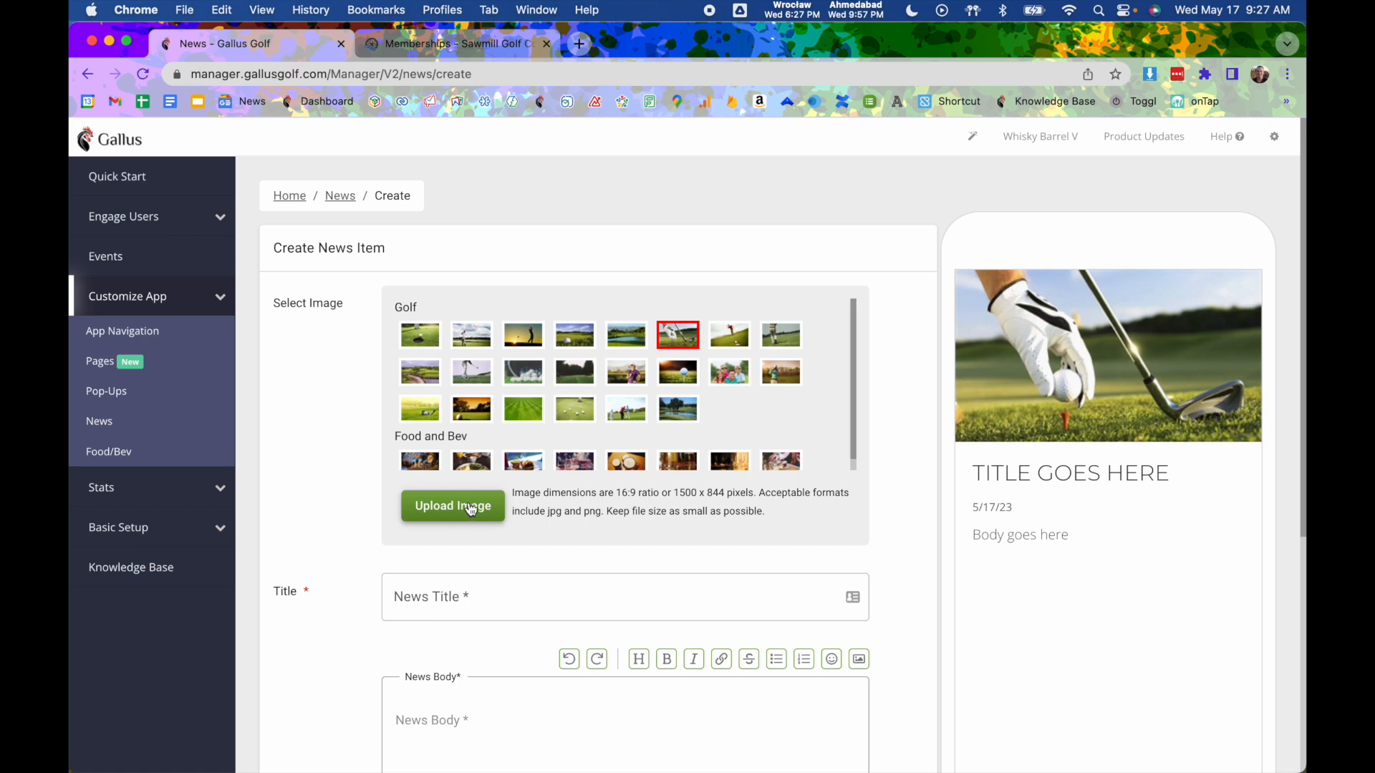
scroll(466, 509, "down", 2)
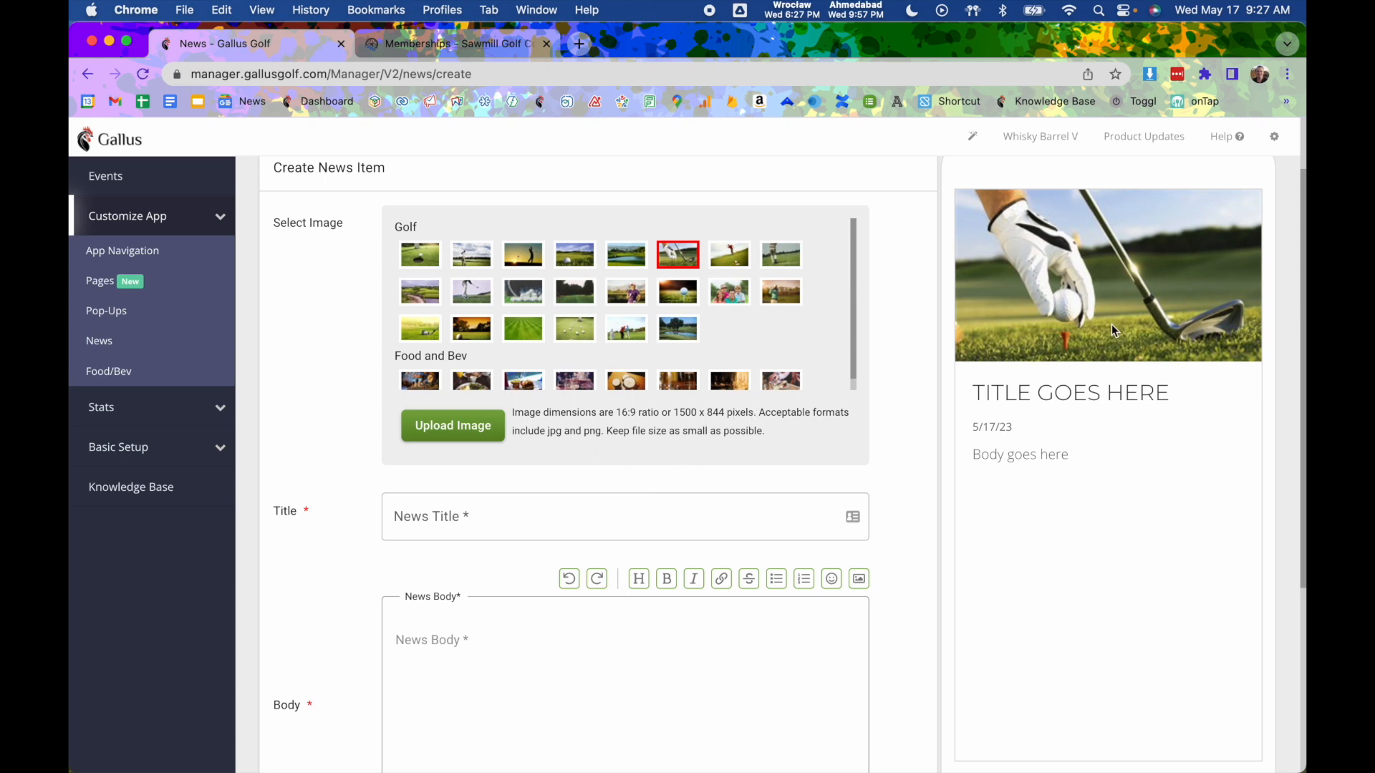
- Enter 'Course Conditions 5/17/23' as the news title and move into the body editor
left_click(616, 531)
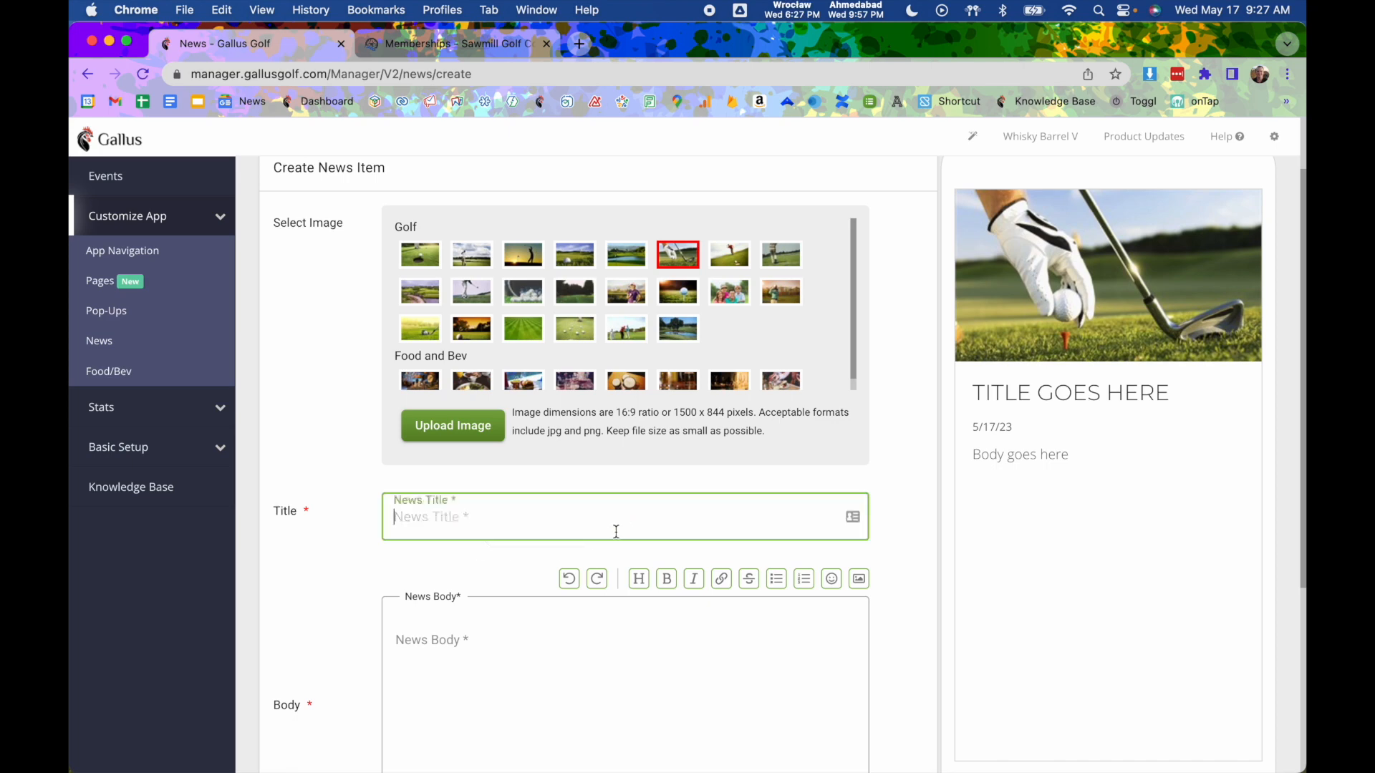
type("Cours")
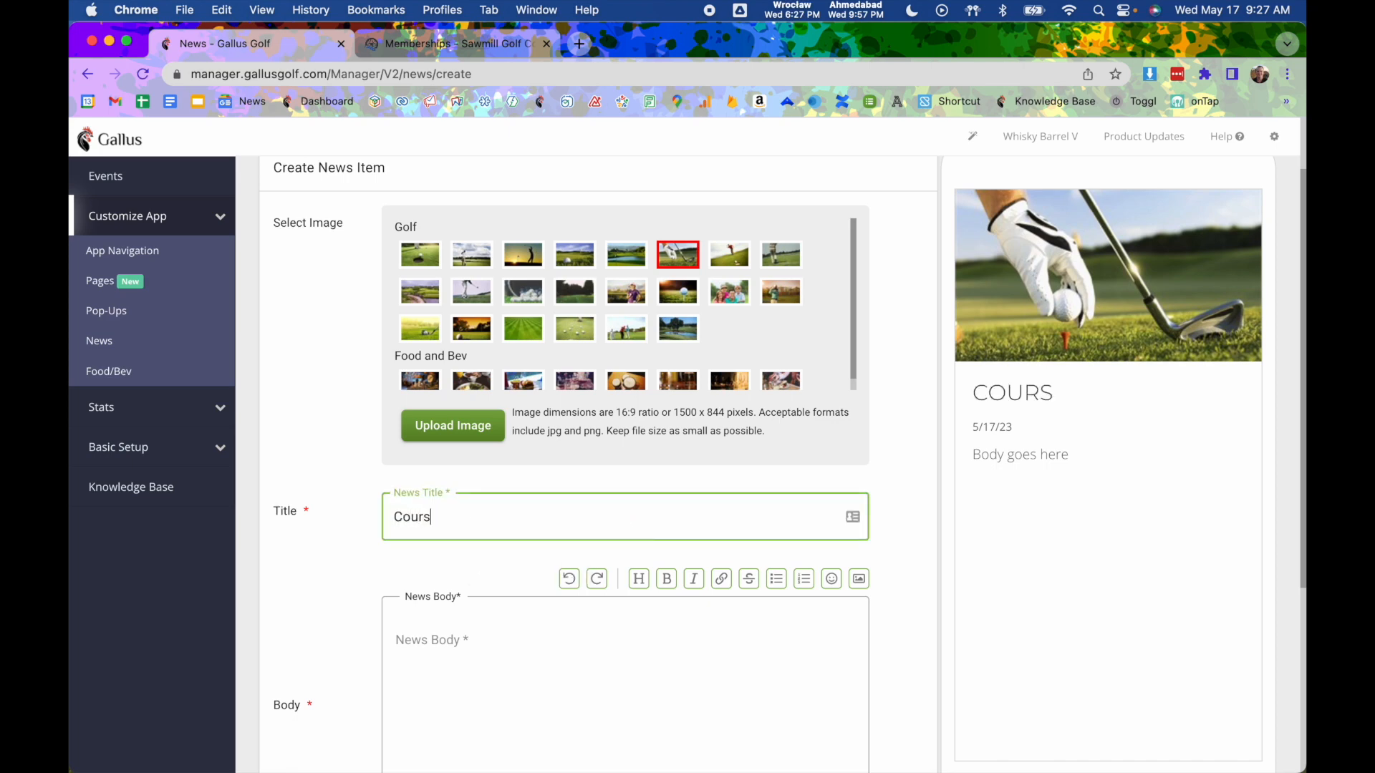
type("e Conditions")
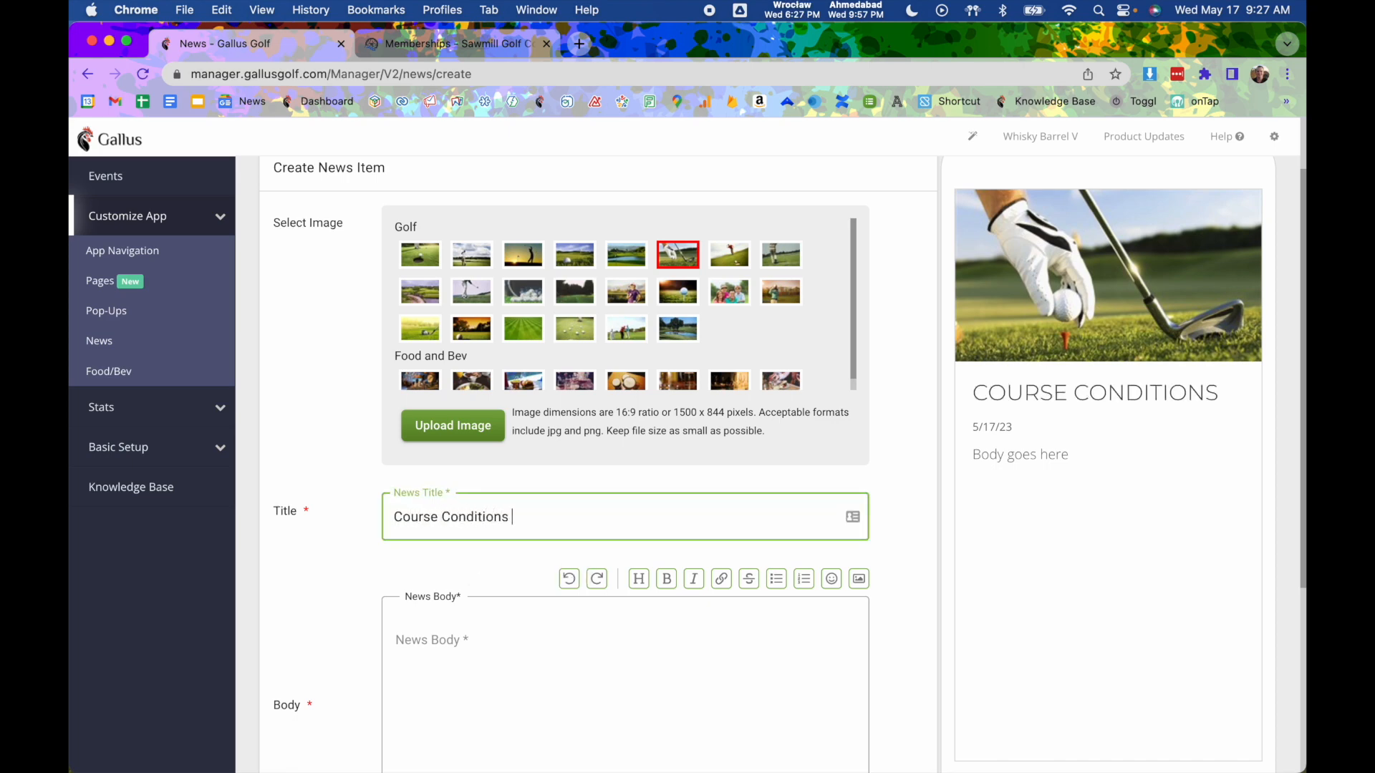
type(" 5/17/")
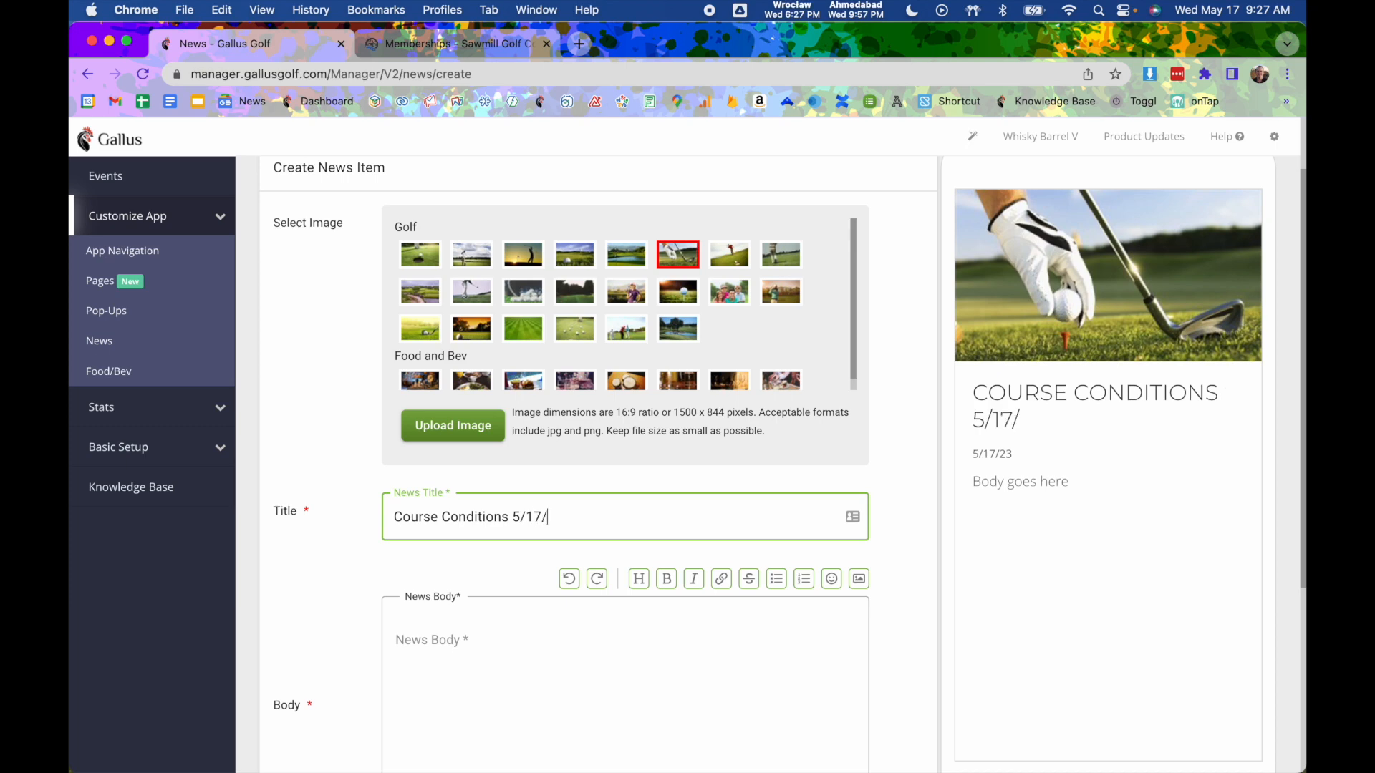
type("23")
scroll(502, 608, "down", 2)
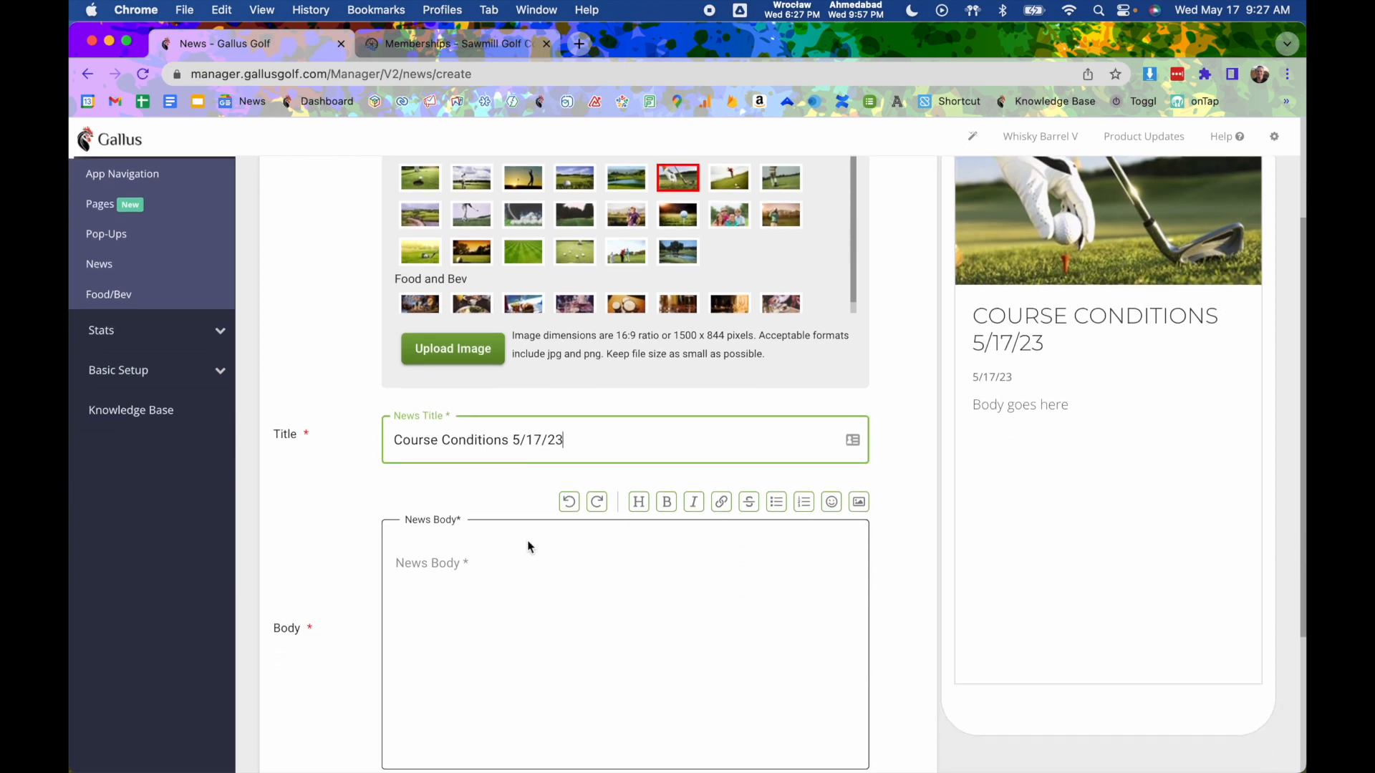
scroll(569, 577, "down", 2)
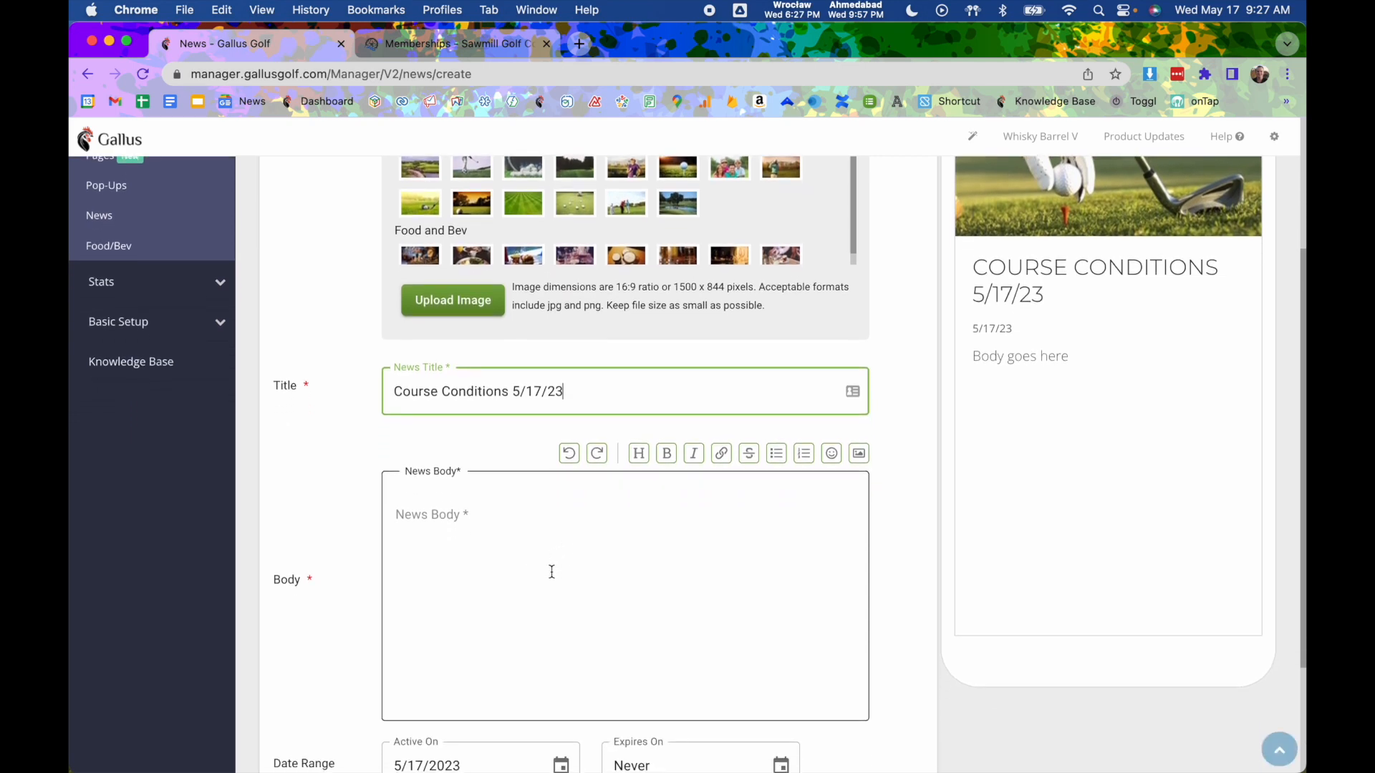
left_click(458, 552)
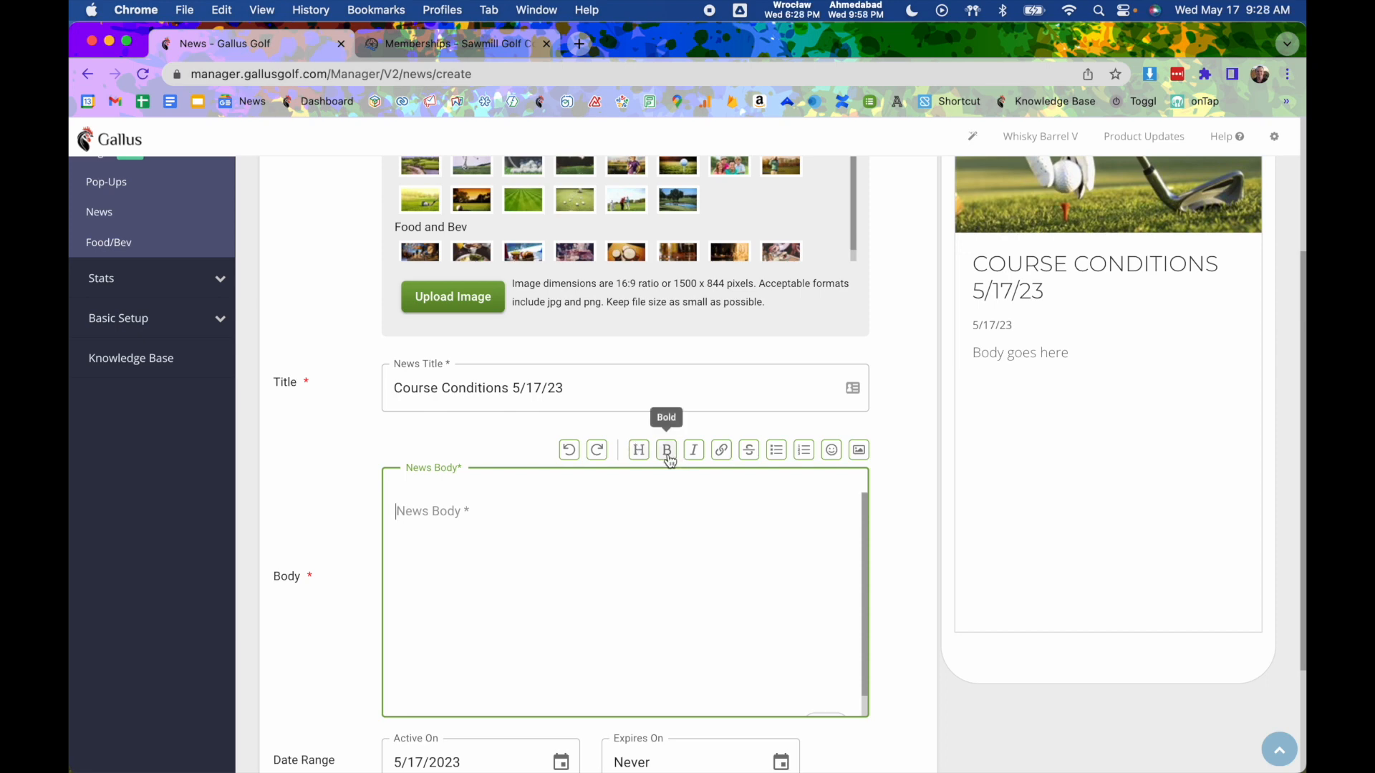
- Type 'Cart Path Only Holes' in the body and make it a Heading 1
left_click(484, 508)
type("Cart Path Only Holes")
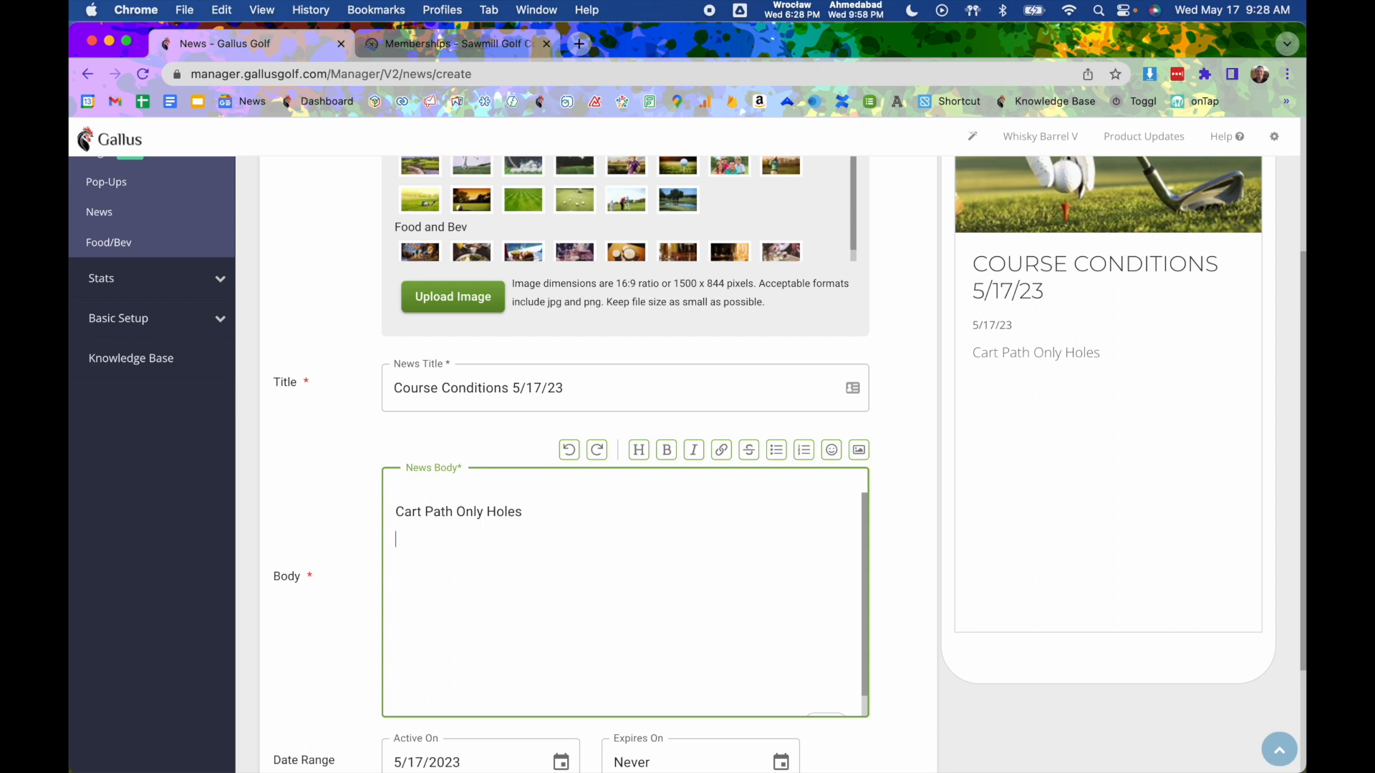
left_click_drag(537, 514, 371, 520)
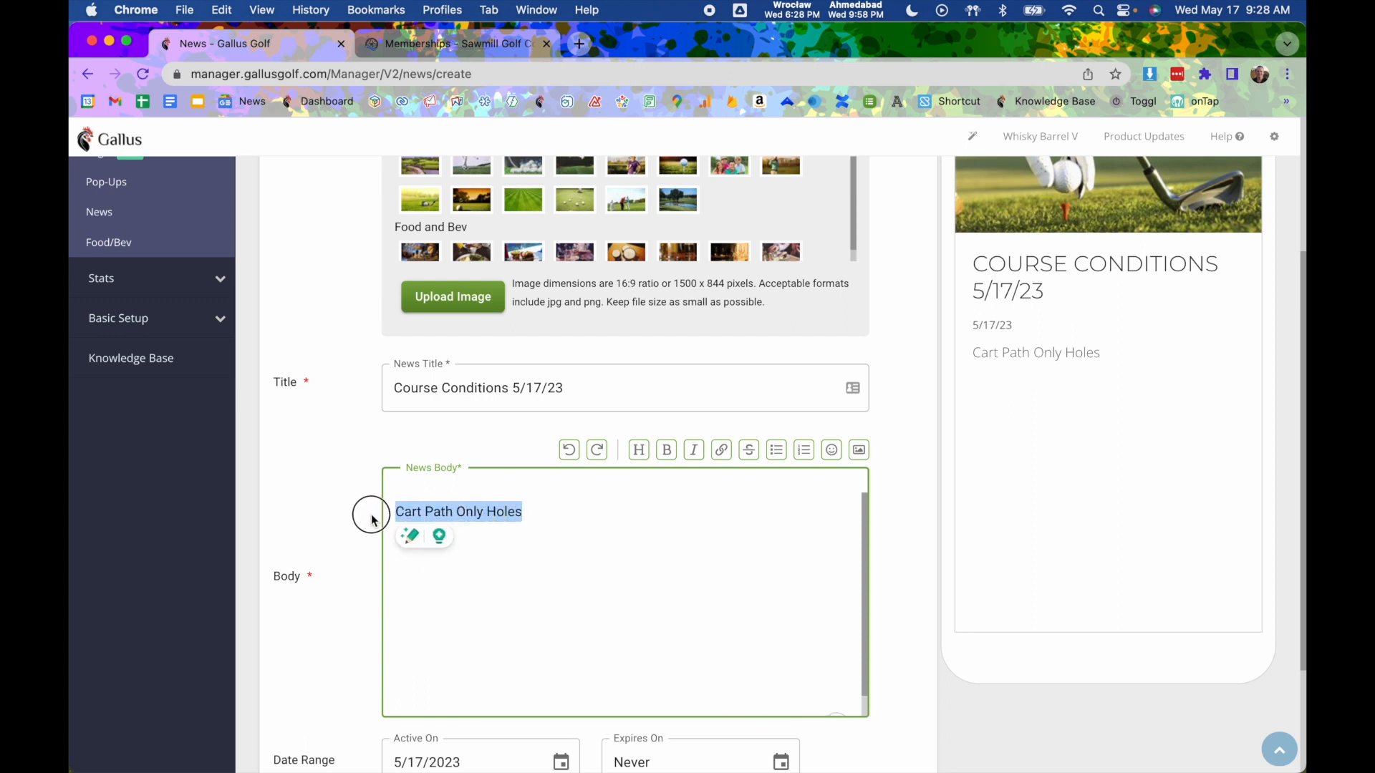
left_click(637, 451)
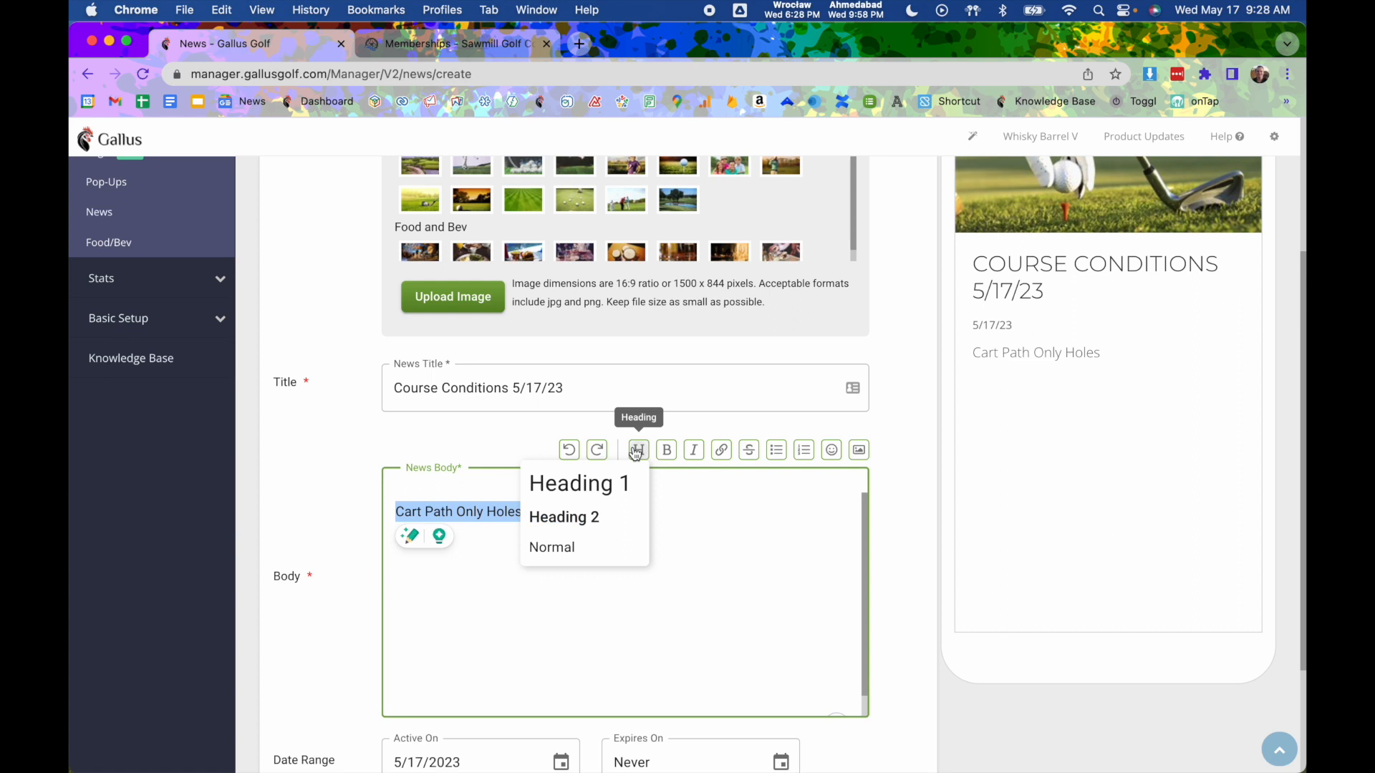
left_click(622, 486)
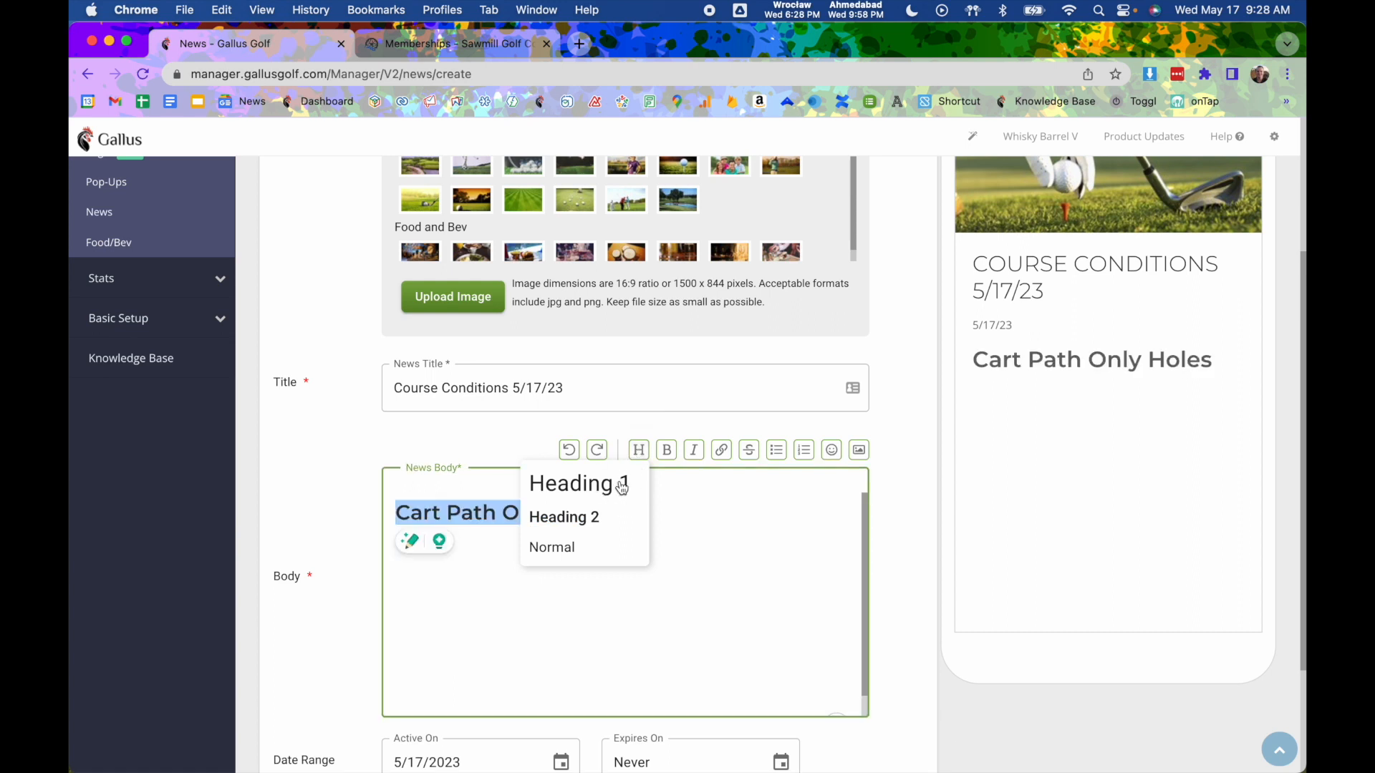
- Add a bulleted list of Hole 8, Hole 12 and Hole 15 below the heading
left_click(471, 567)
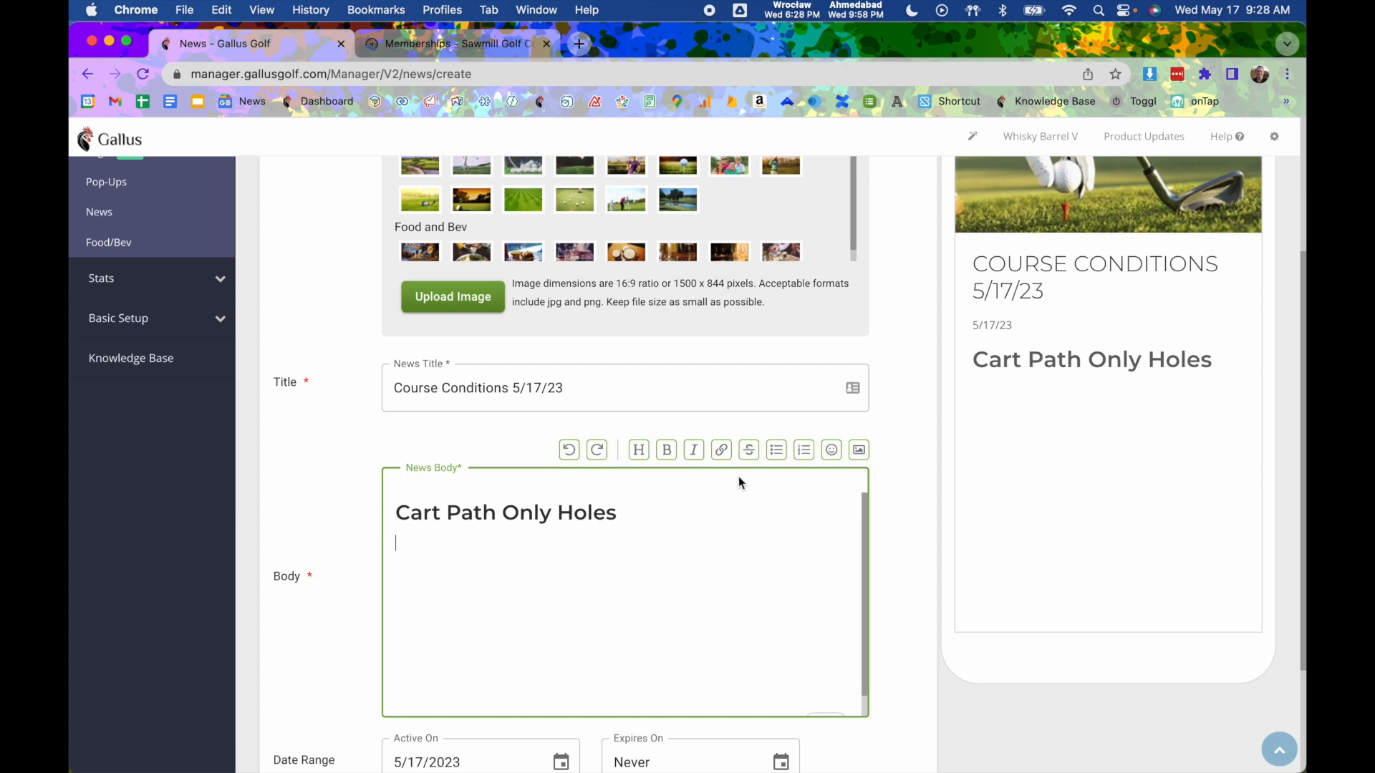
left_click(777, 450)
type("Hole 8 ")
type("Hole 12 ")
type("Hole 15")
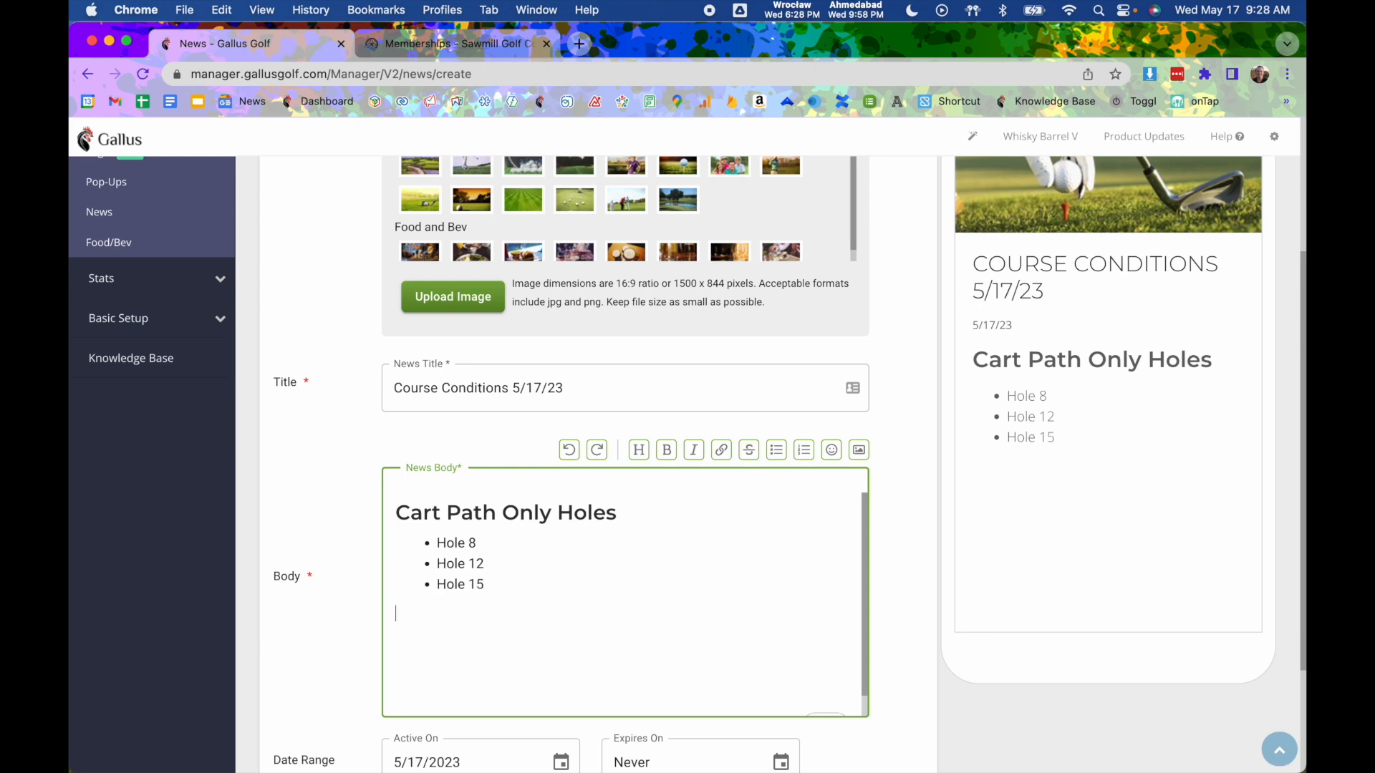
key("Return")
key("Return")
- Add a Heading 1 'Food & Beverage Hours' with '12pm-6pm' on the line below
left_click(650, 454)
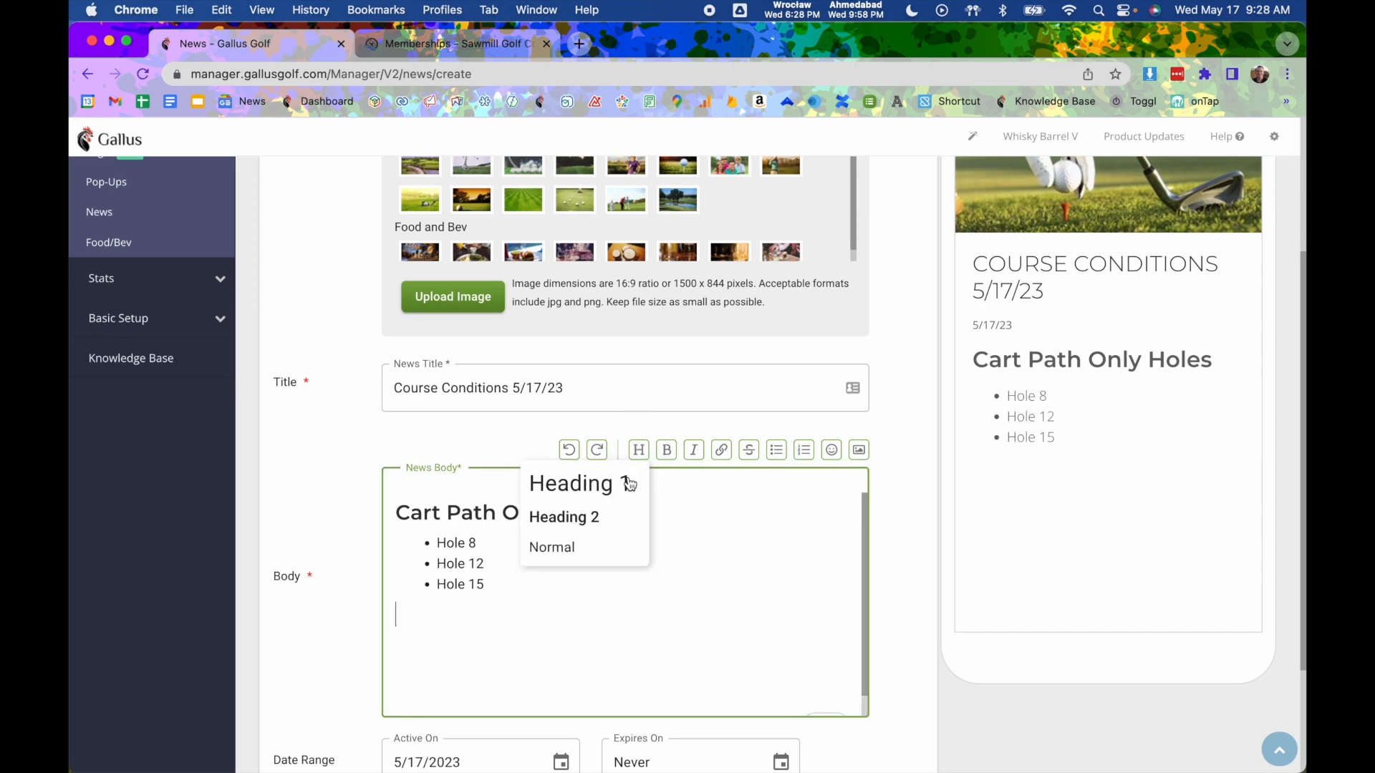
left_click(451, 619)
type("Food & Beverage H")
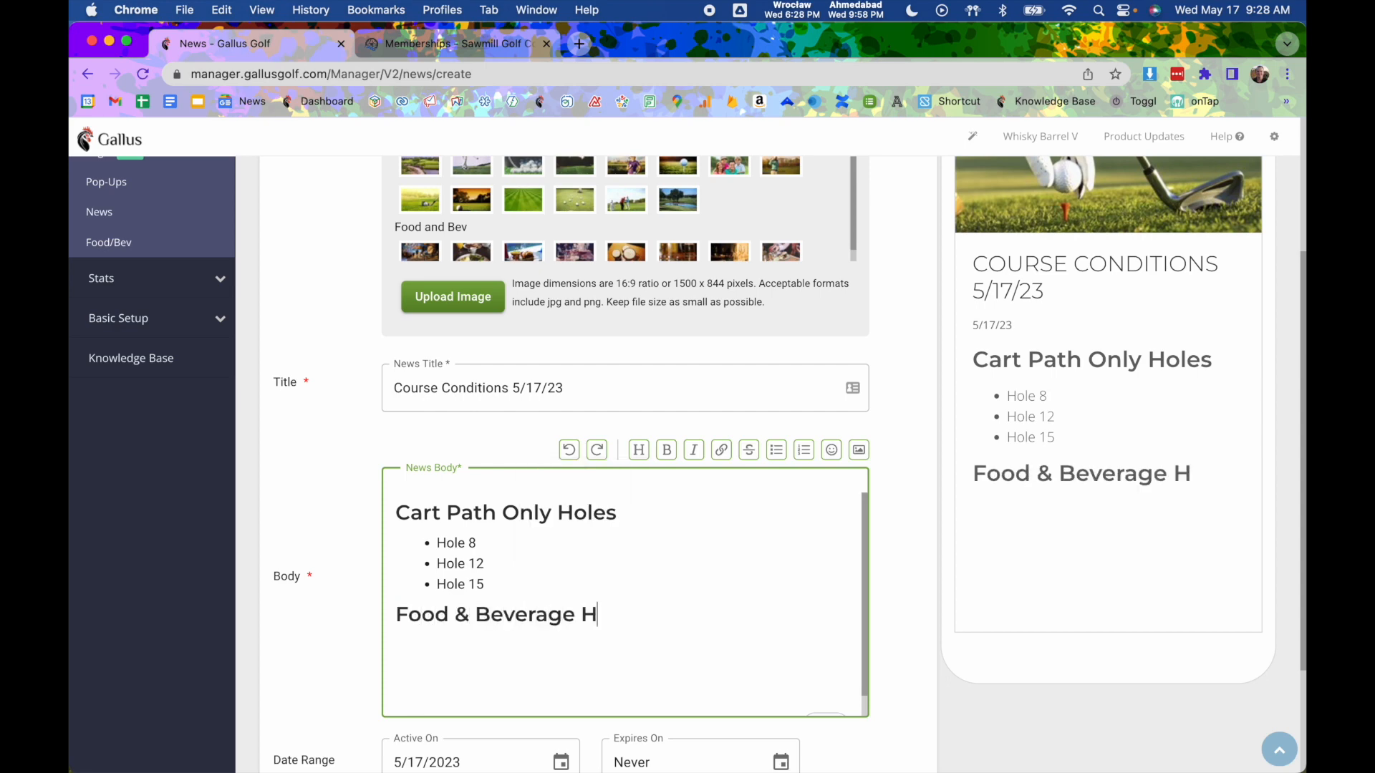
type("ours")
key("Return")
type("12pm-")
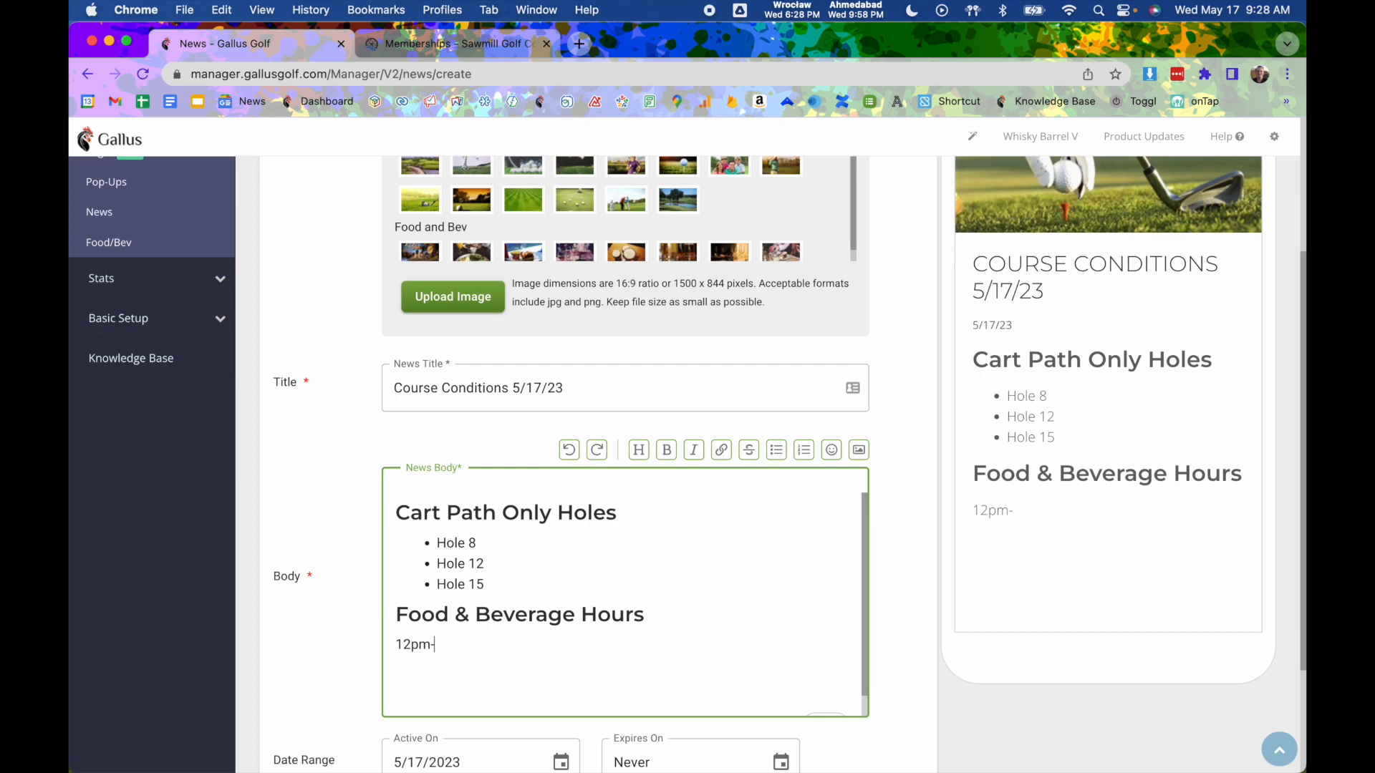
type("6pm")
- Insert the Food and Bev burger-and-fries photo on the line below 12pm-6pm
left_click(859, 450)
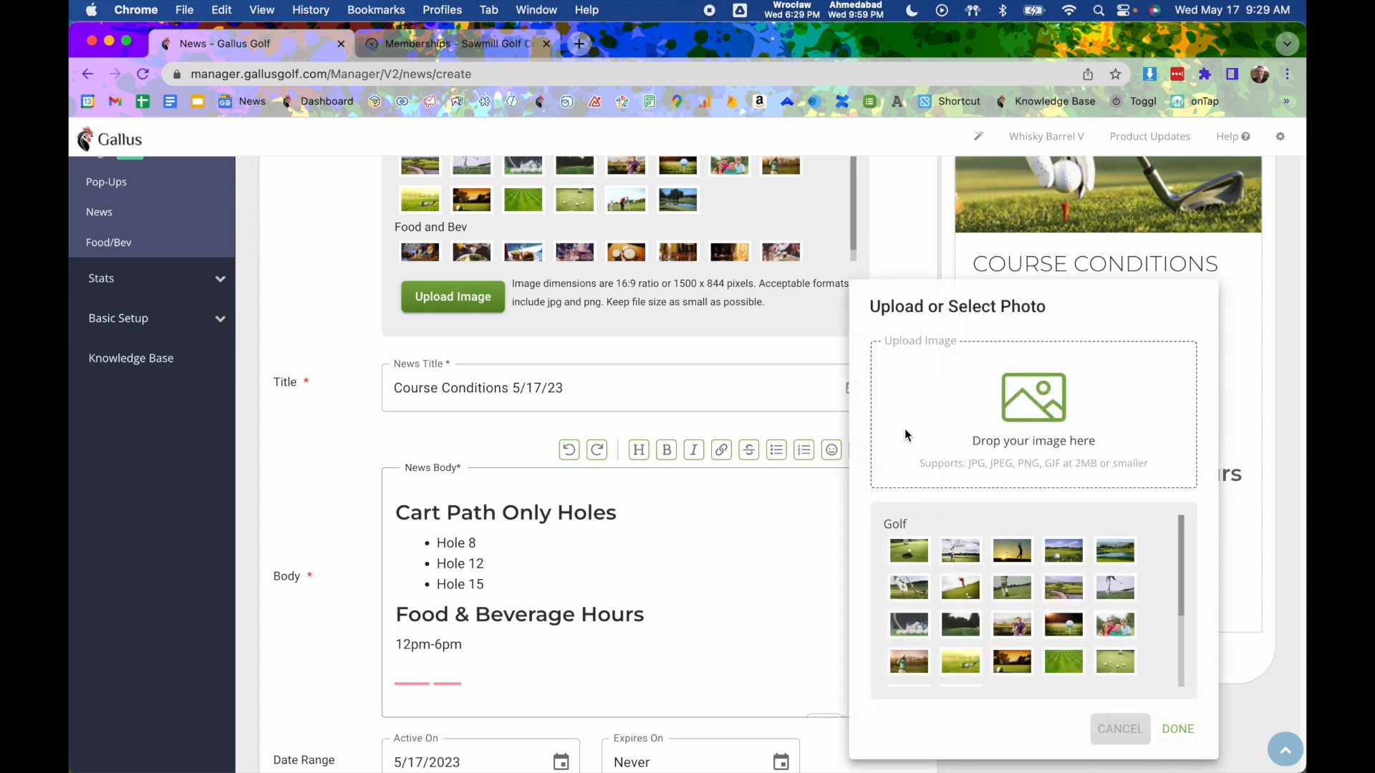
left_click(815, 395)
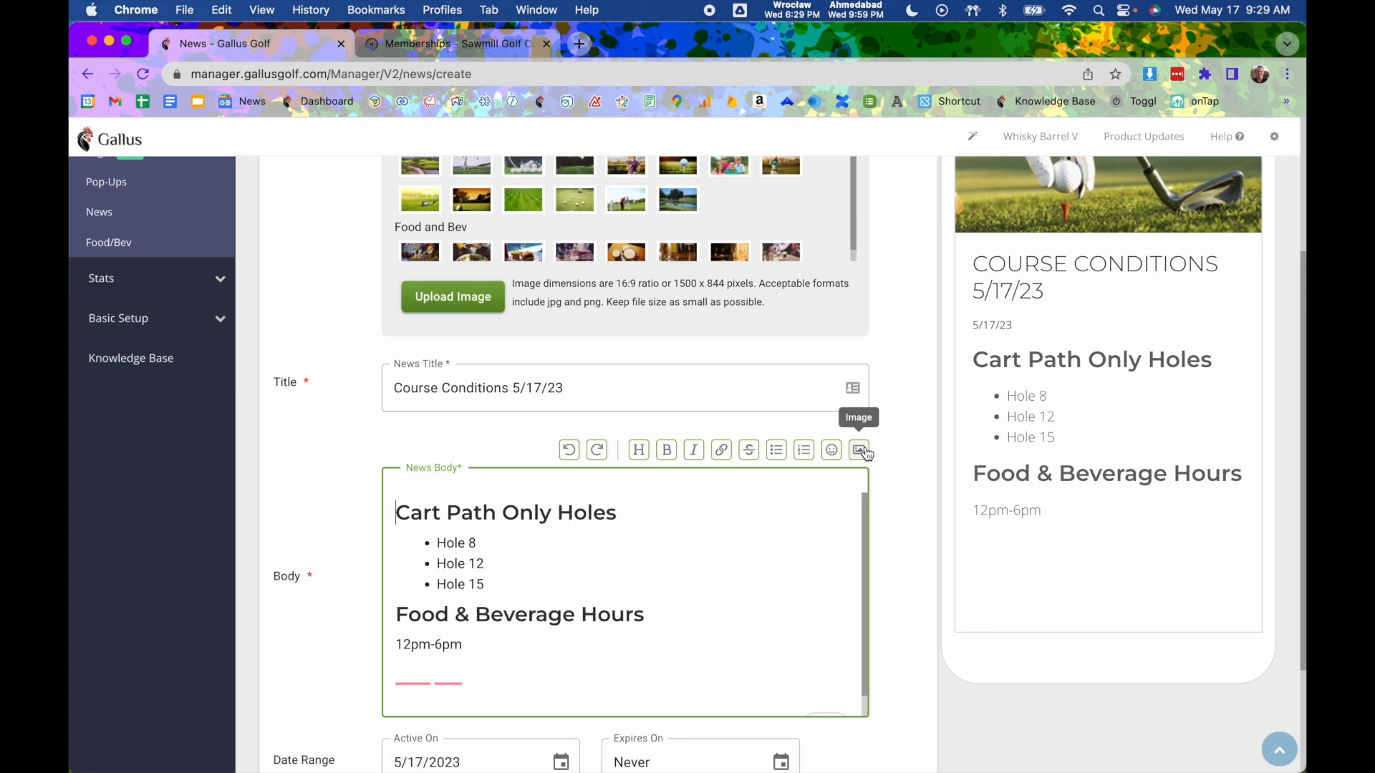
left_click(509, 659)
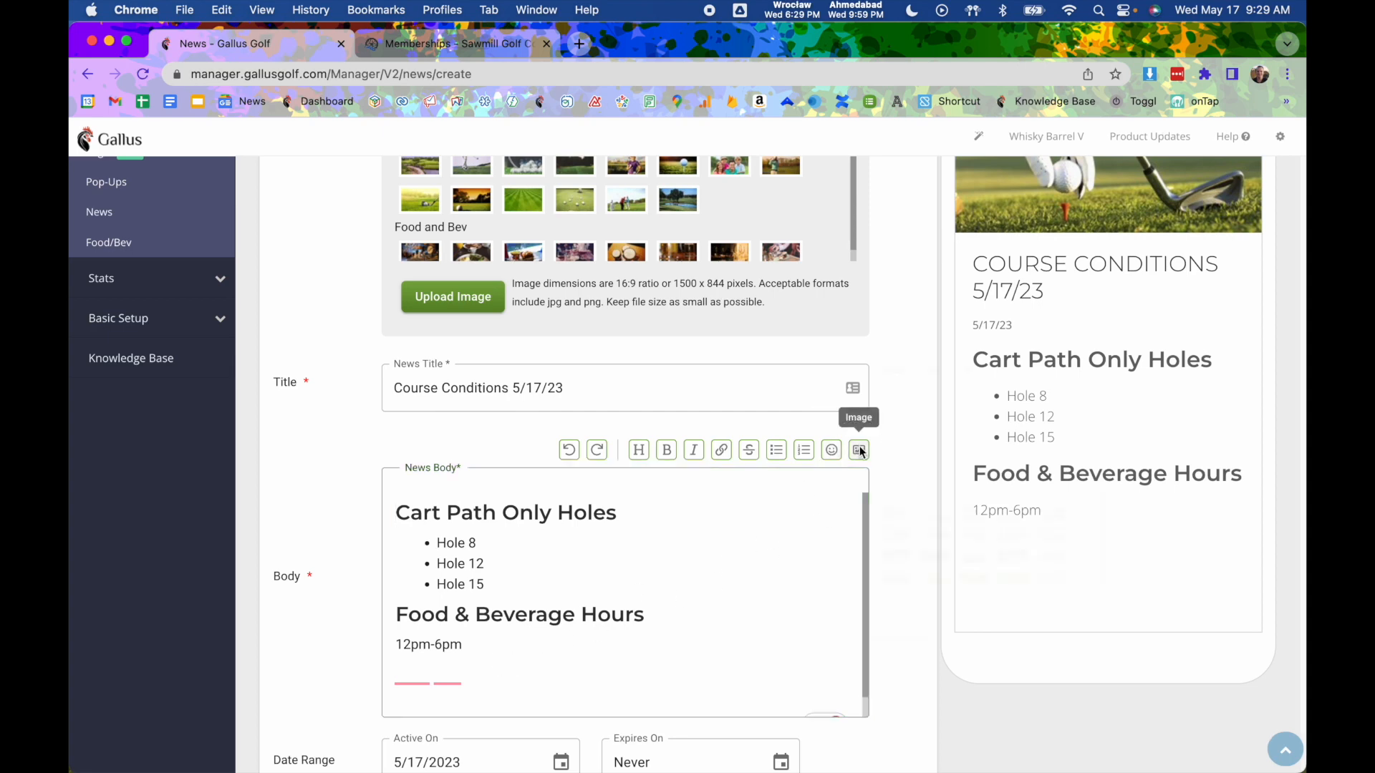
left_click(860, 450)
scroll(972, 559, "down", 2)
scroll(989, 588, "down", 1)
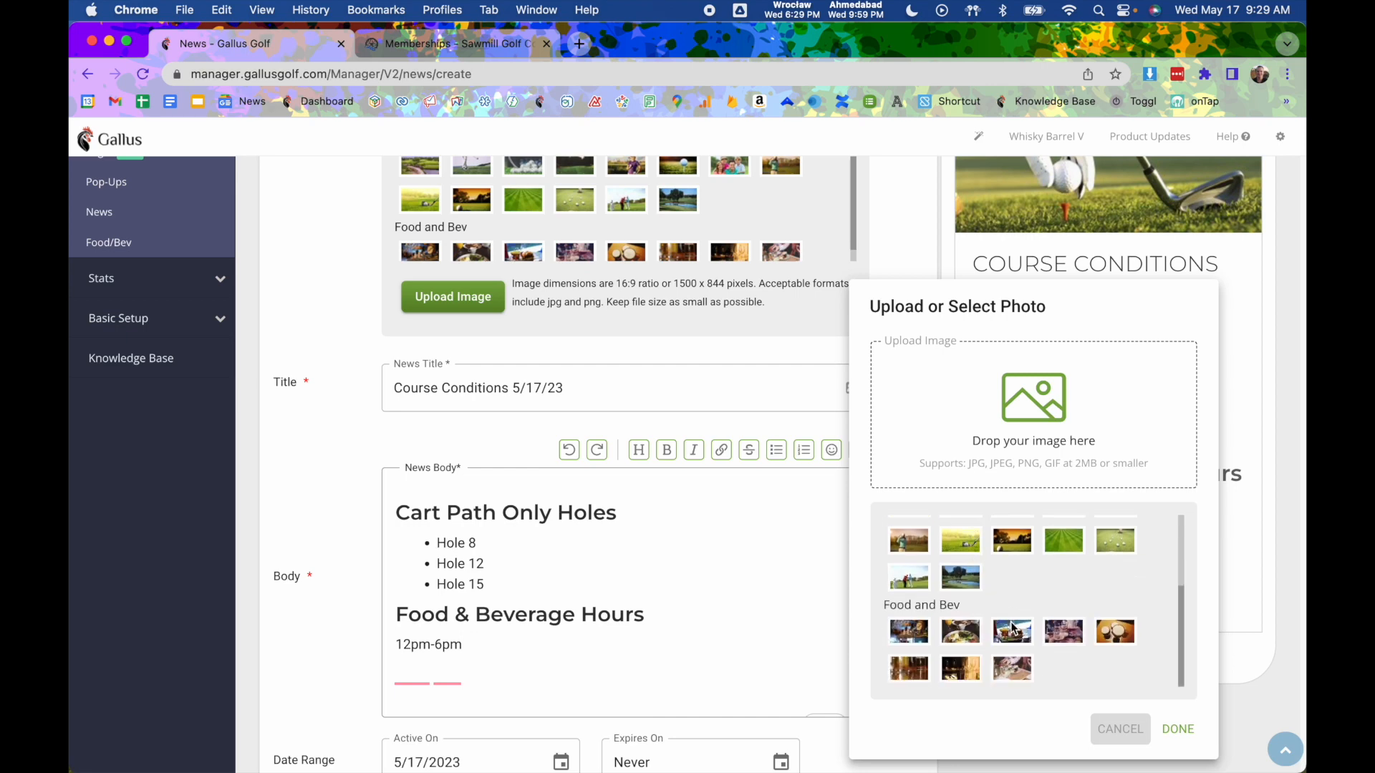
left_click(1013, 628)
left_click(1175, 730)
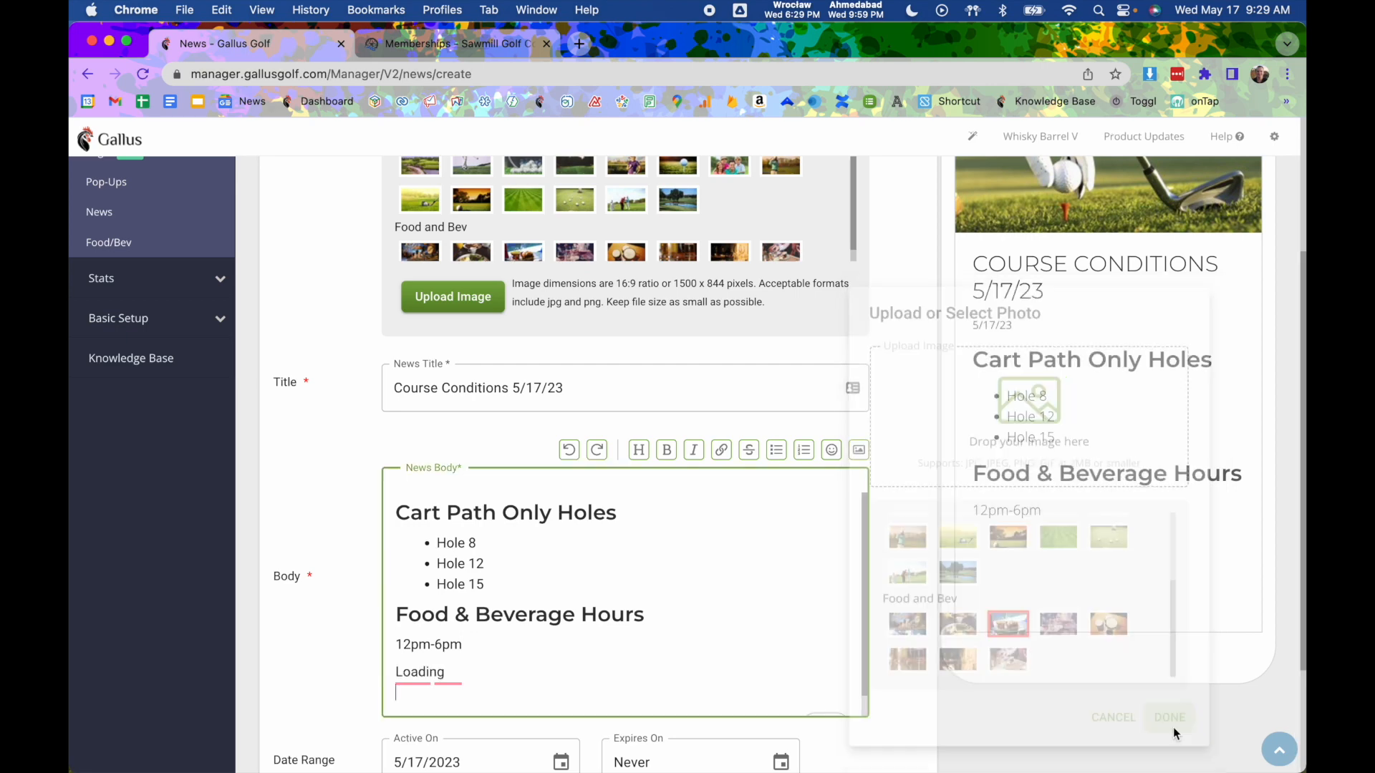
scroll(1055, 481, "down", 2)
scroll(1053, 484, "down", 1)
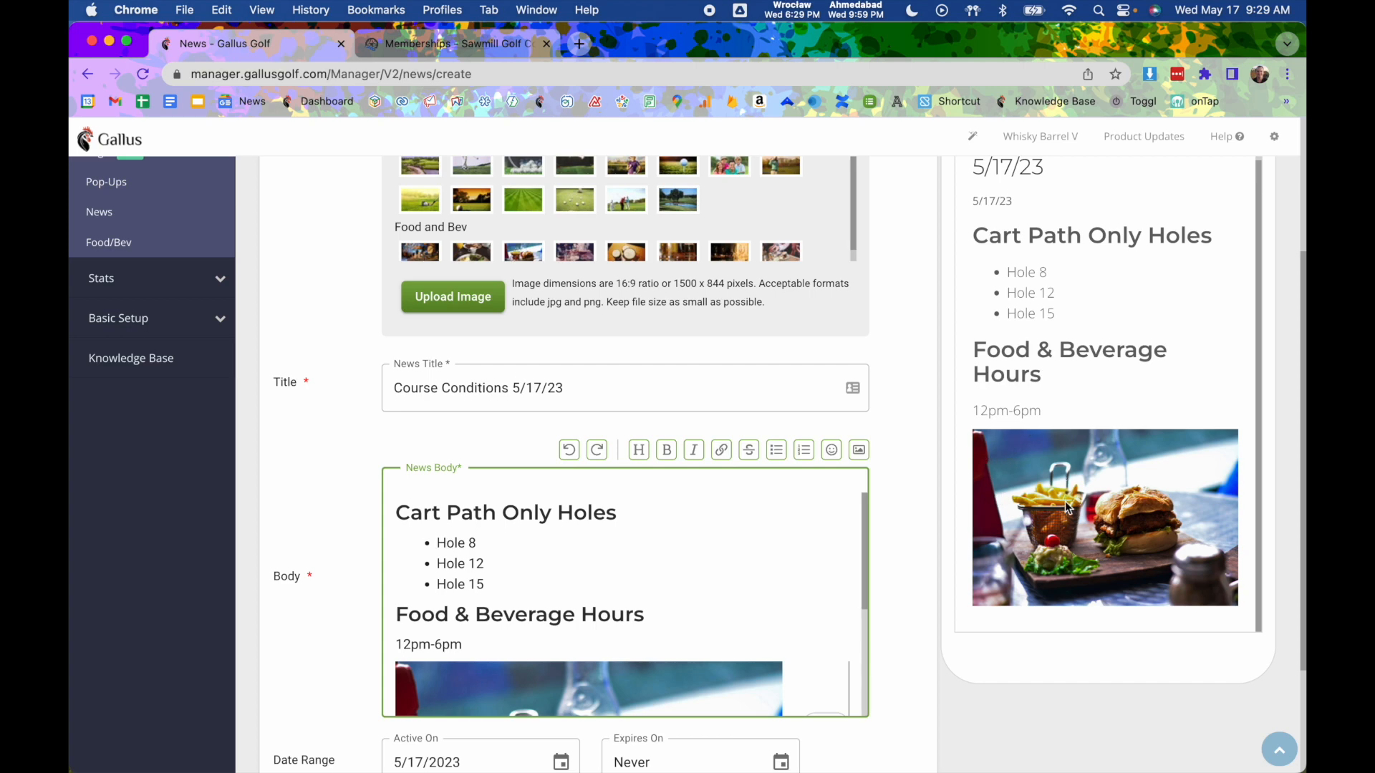
scroll(1115, 478, "down", 3)
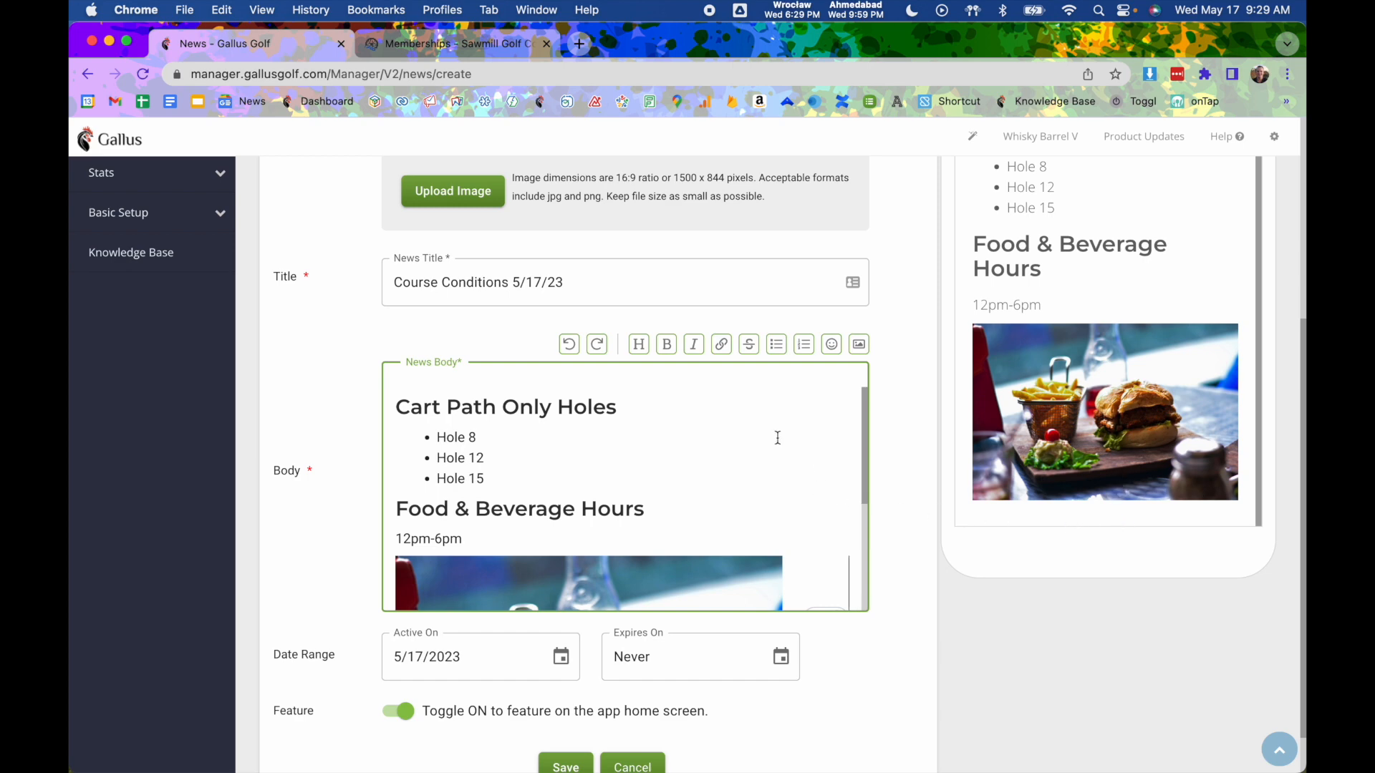
scroll(648, 430, "up", 8)
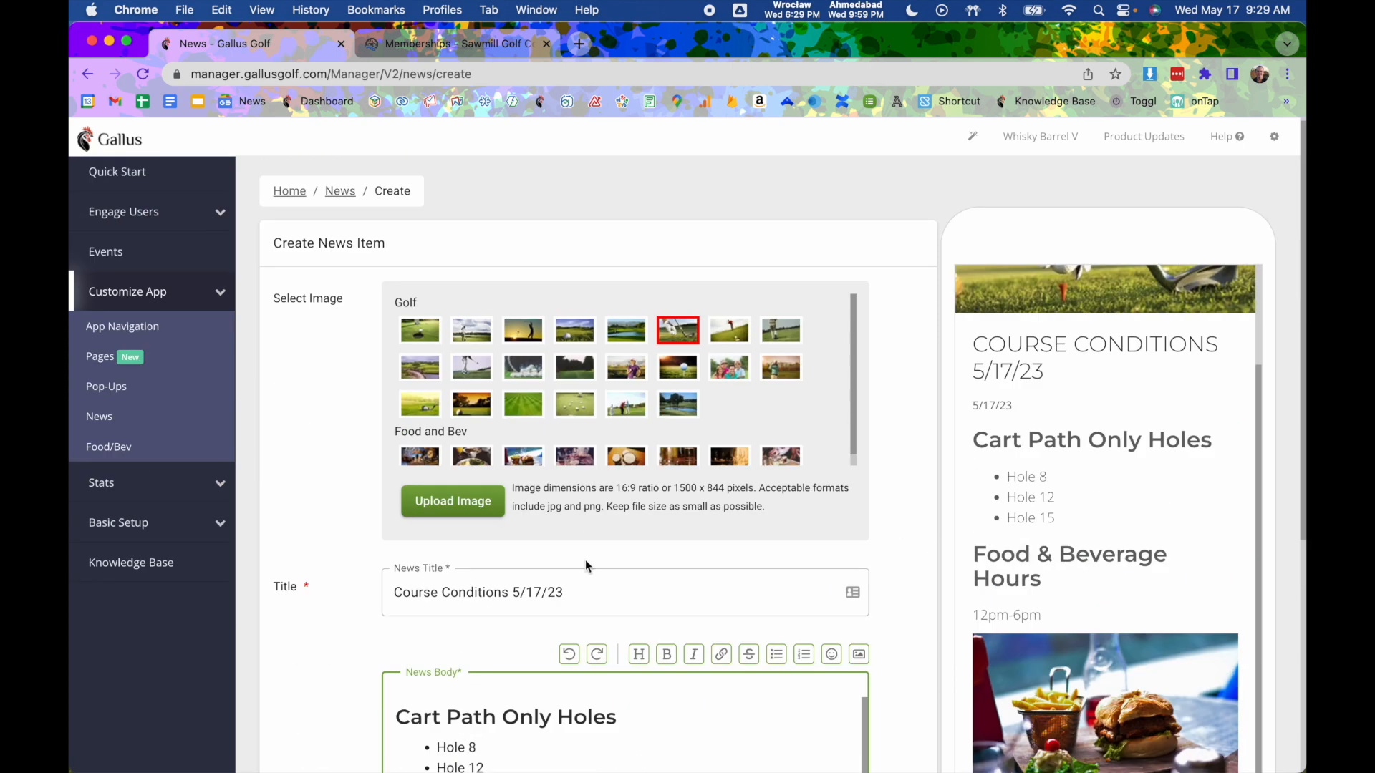
scroll(574, 506, "down", 8)
- Add the line 'Tap here to book your tee time' below Hole 15
left_click(501, 511)
key("Return")
key("Return")
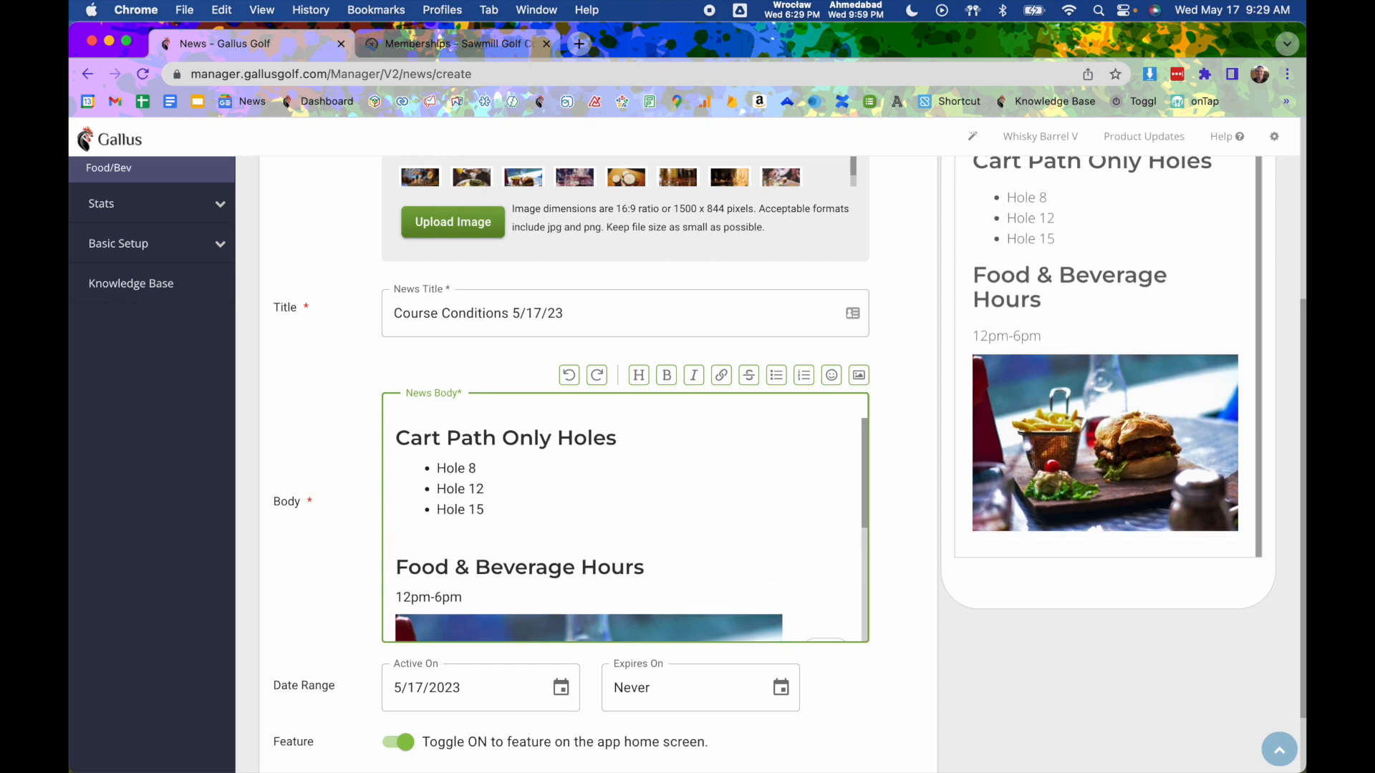
type("Tap")
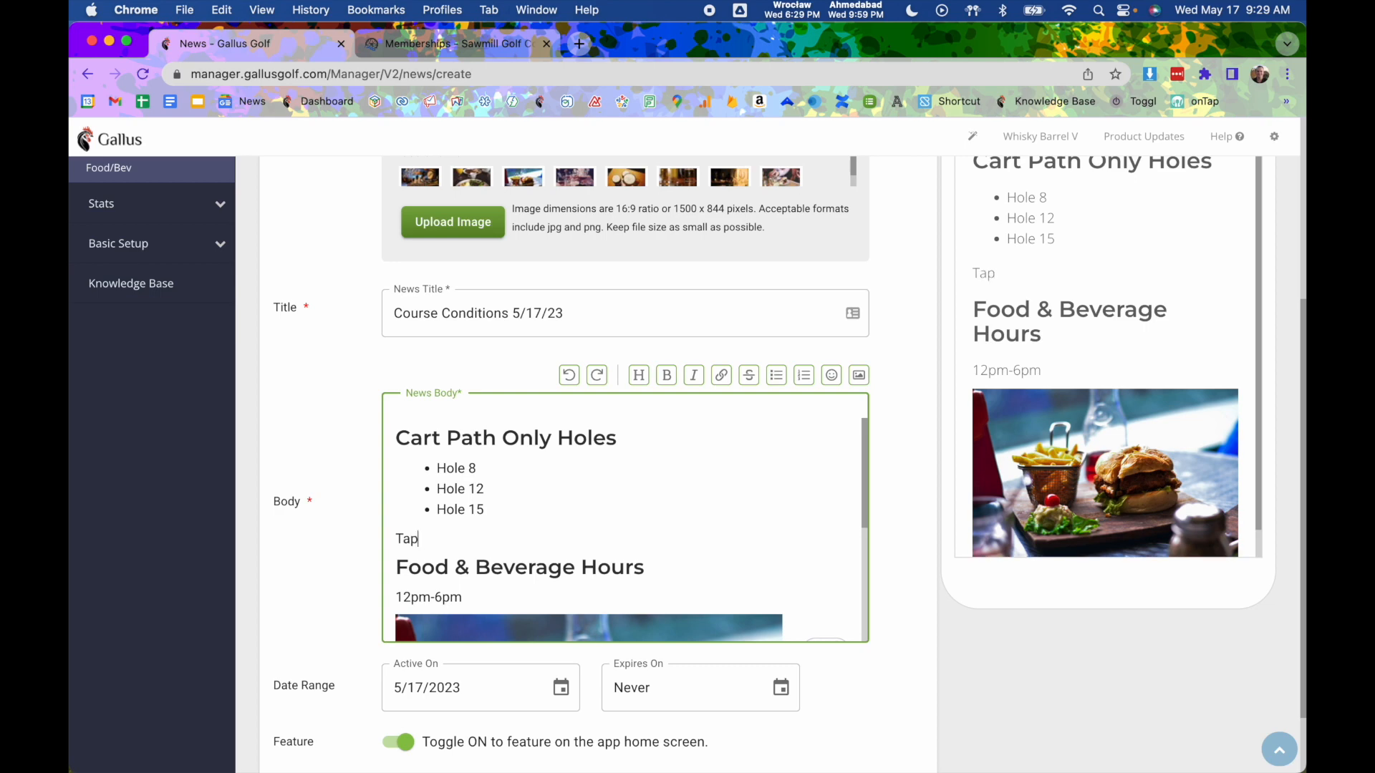
type(" here to book your tee trime")
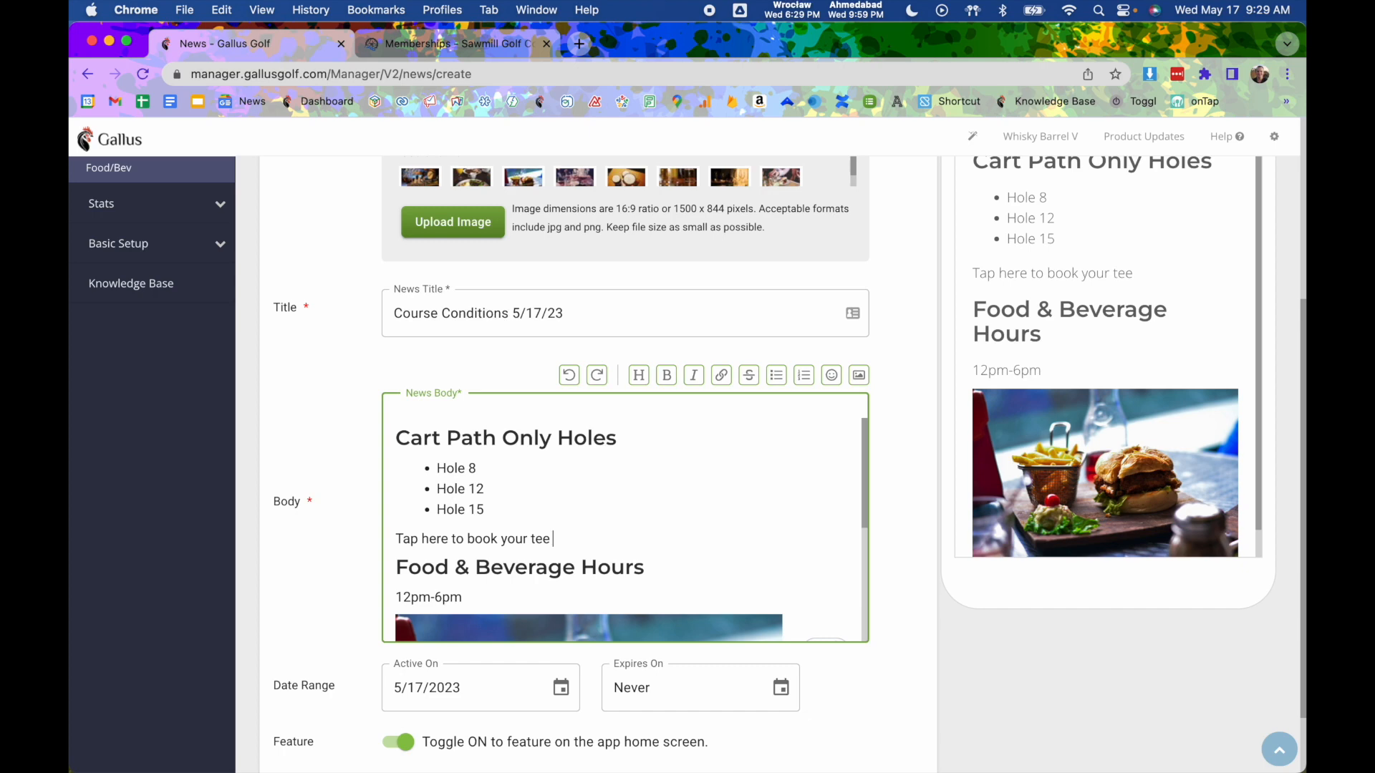
key("BackSpace")
key("BackSpace")
key("BackSpace")
key("BackSpace")
type("ime")
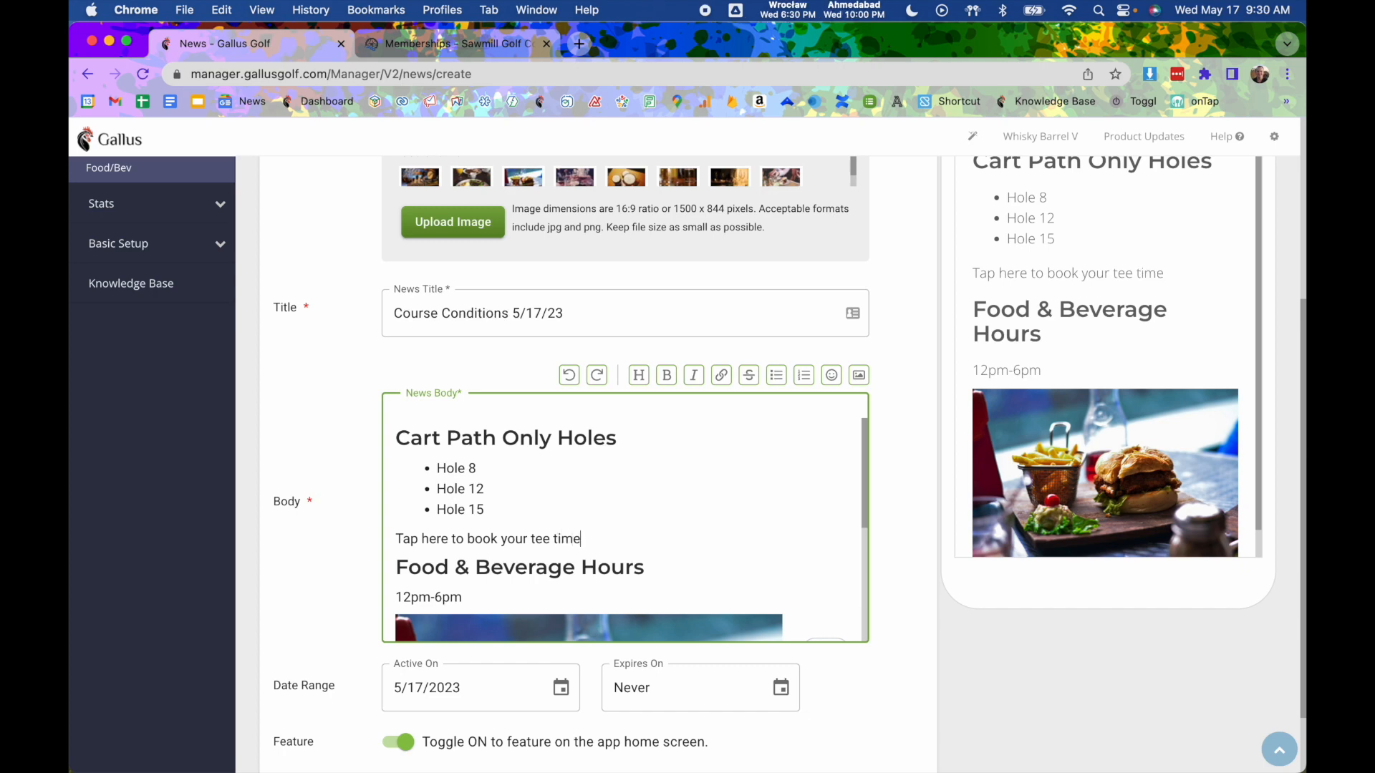
left_click_drag(582, 542, 362, 538)
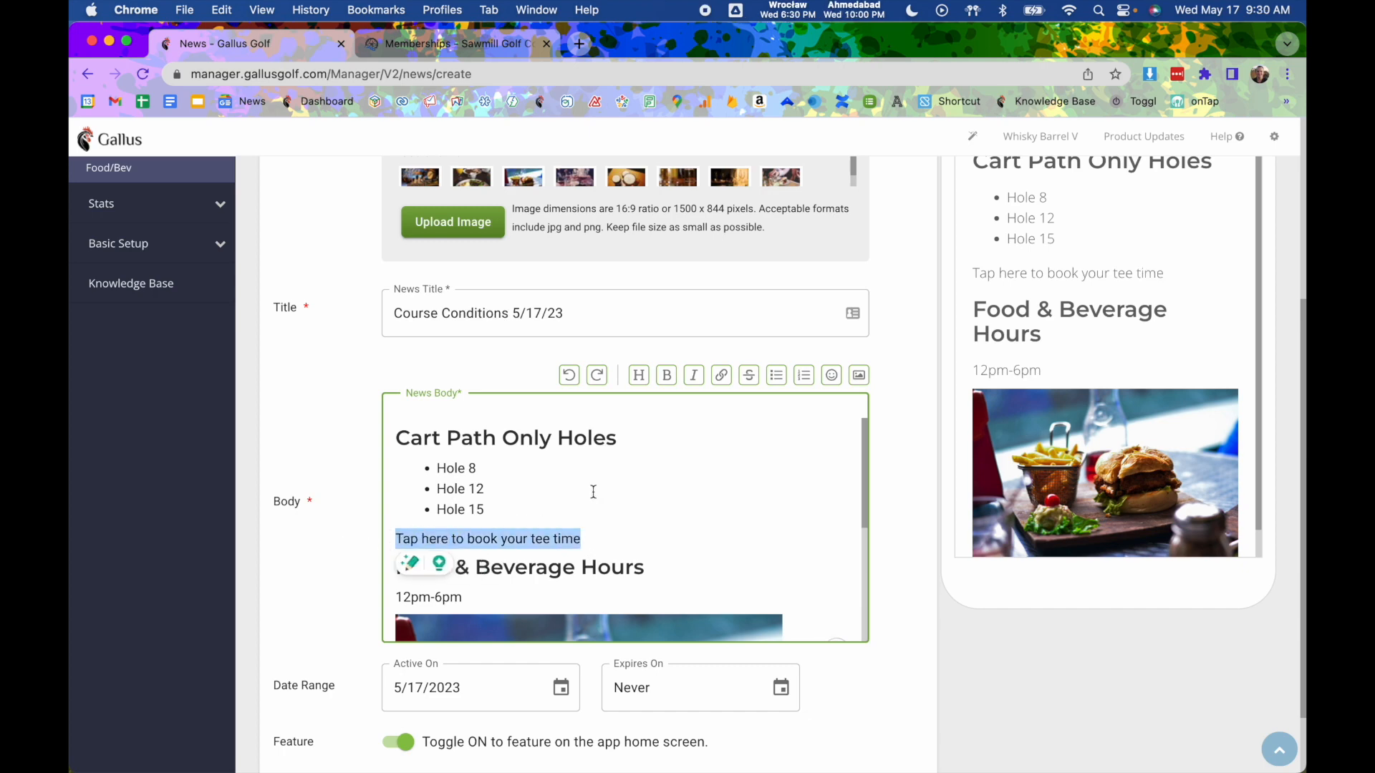
left_click(720, 374)
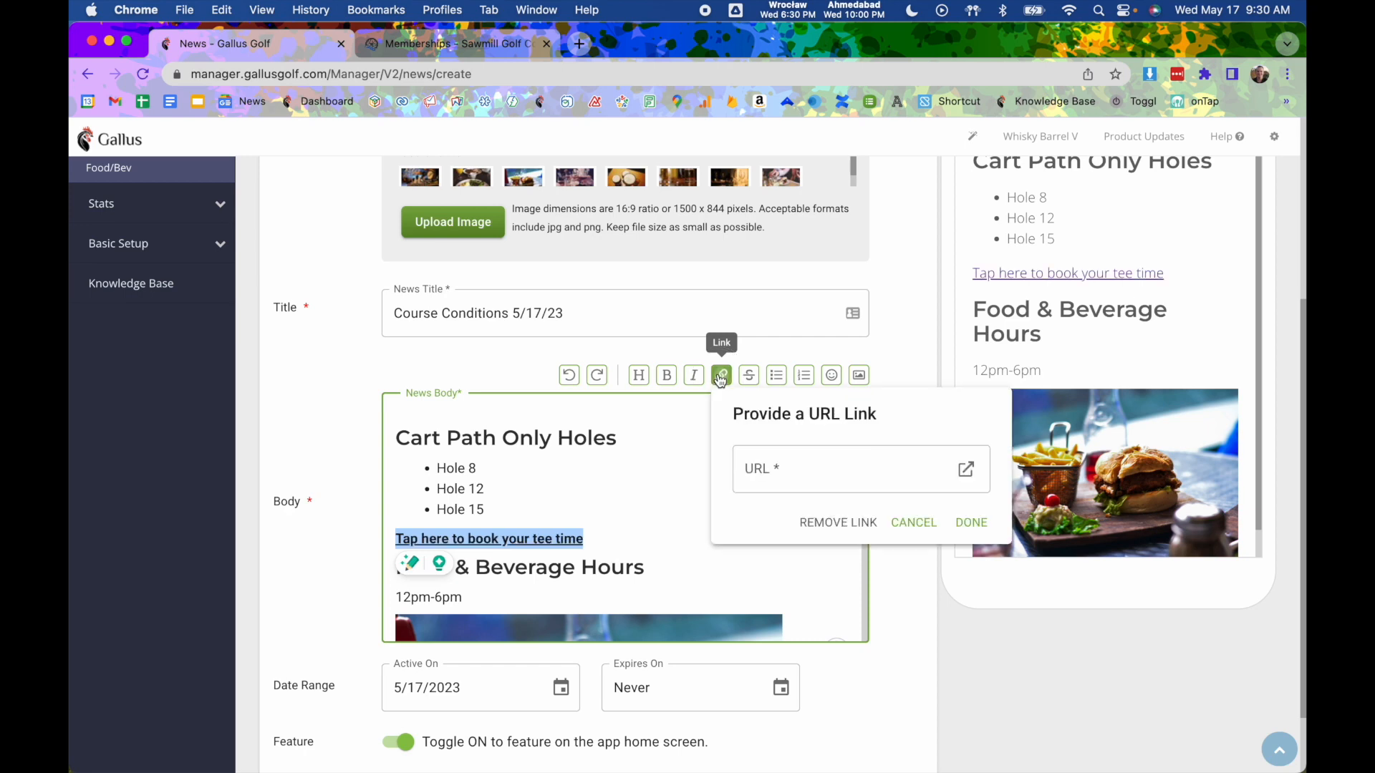
left_click(784, 467)
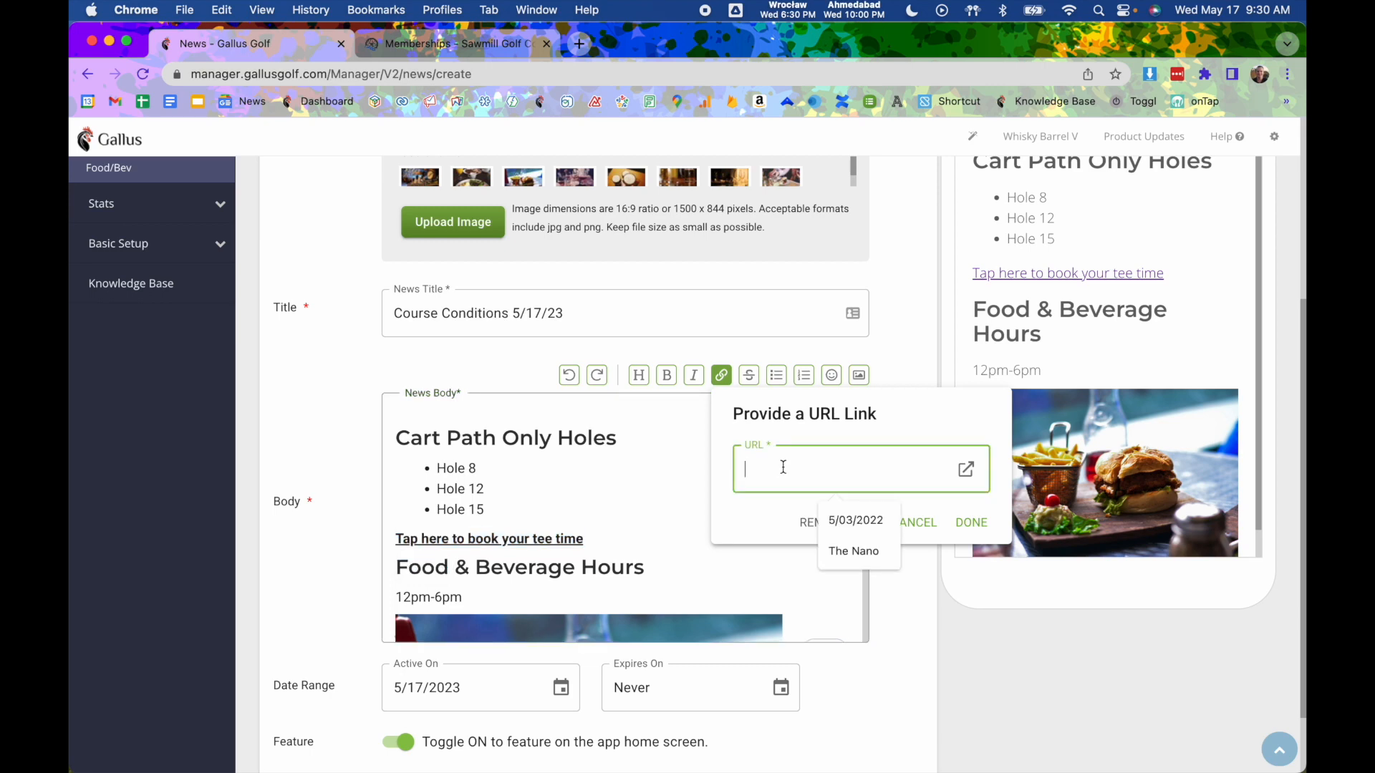
type("https")
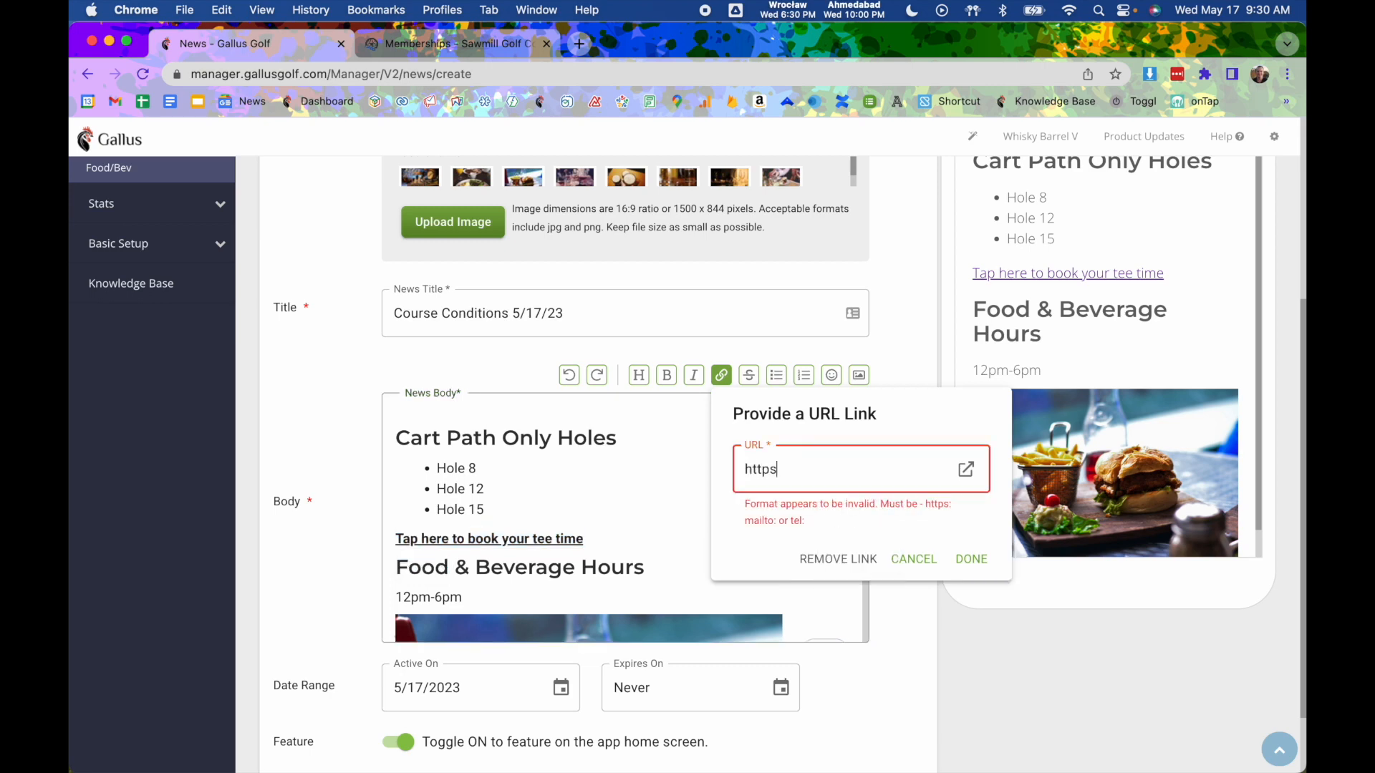
type("://gallusgolf.com")
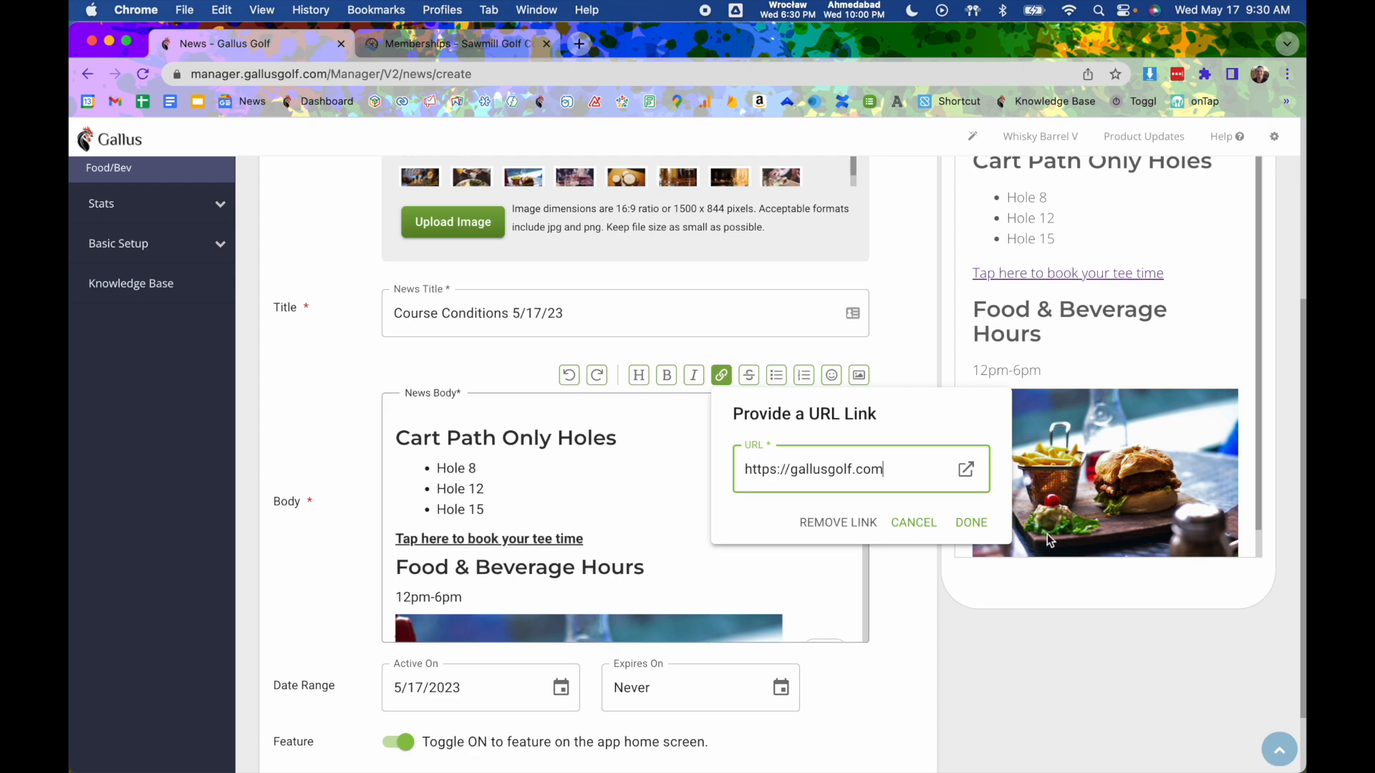
left_click(971, 522)
left_click(656, 531)
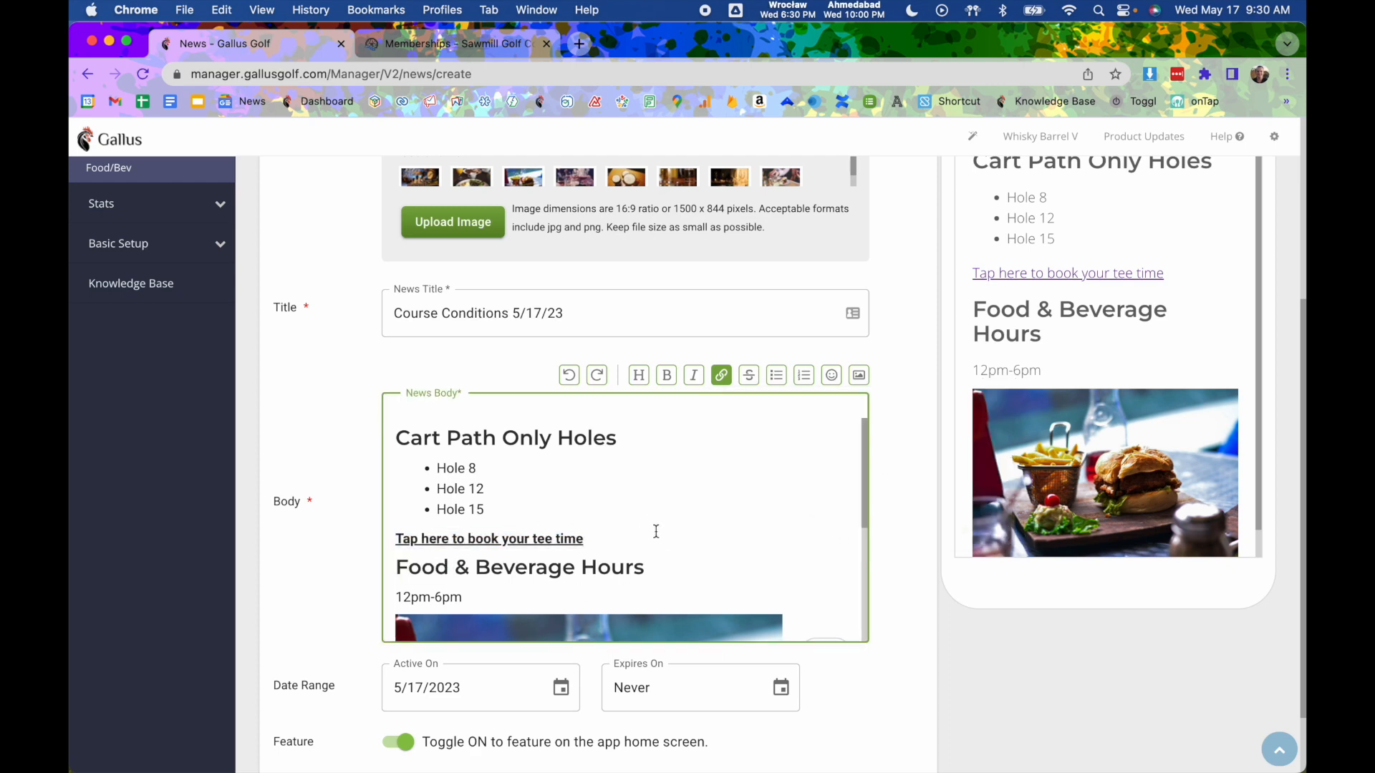
- Add 'Tap here to call the pro shop' below, linked to the pro shop's tel: phone number
key("Return")
type("Tap her")
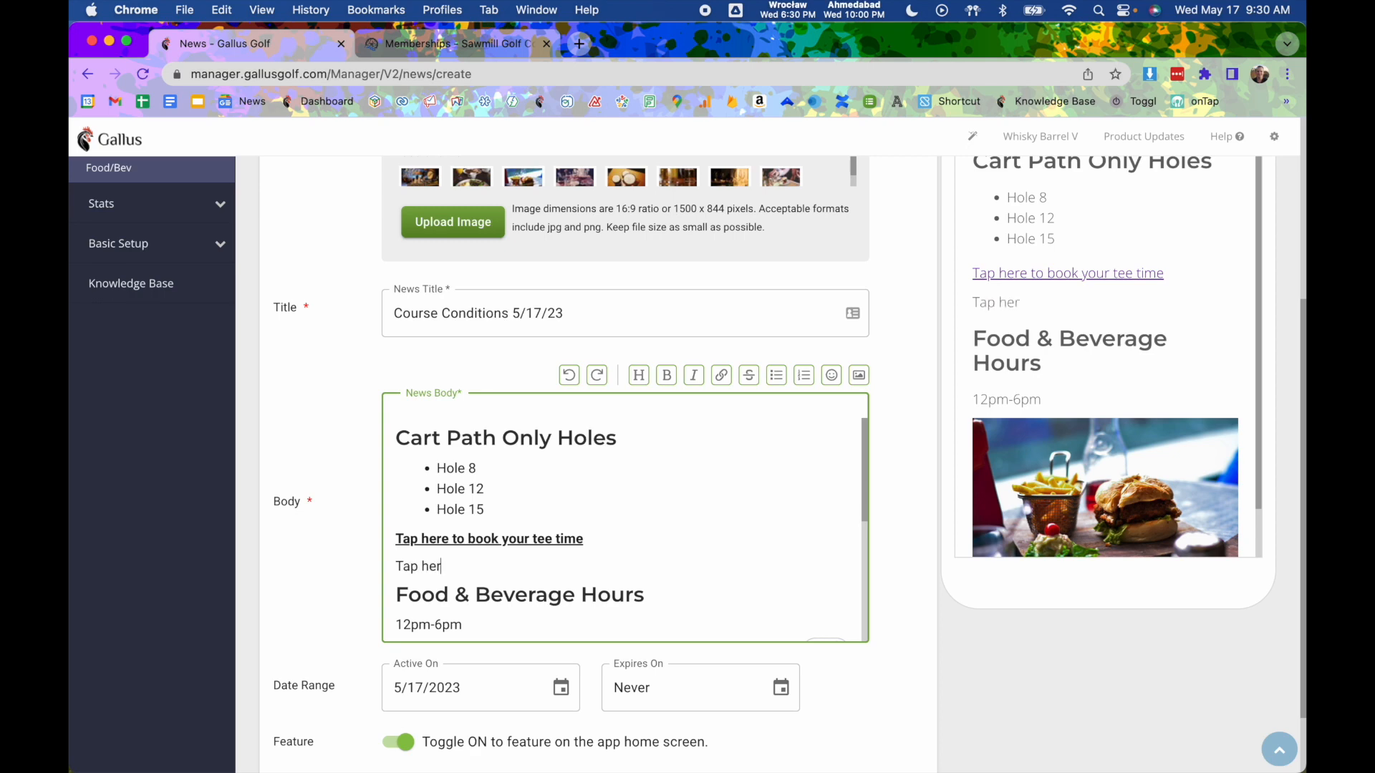
type("e to call the pro shop")
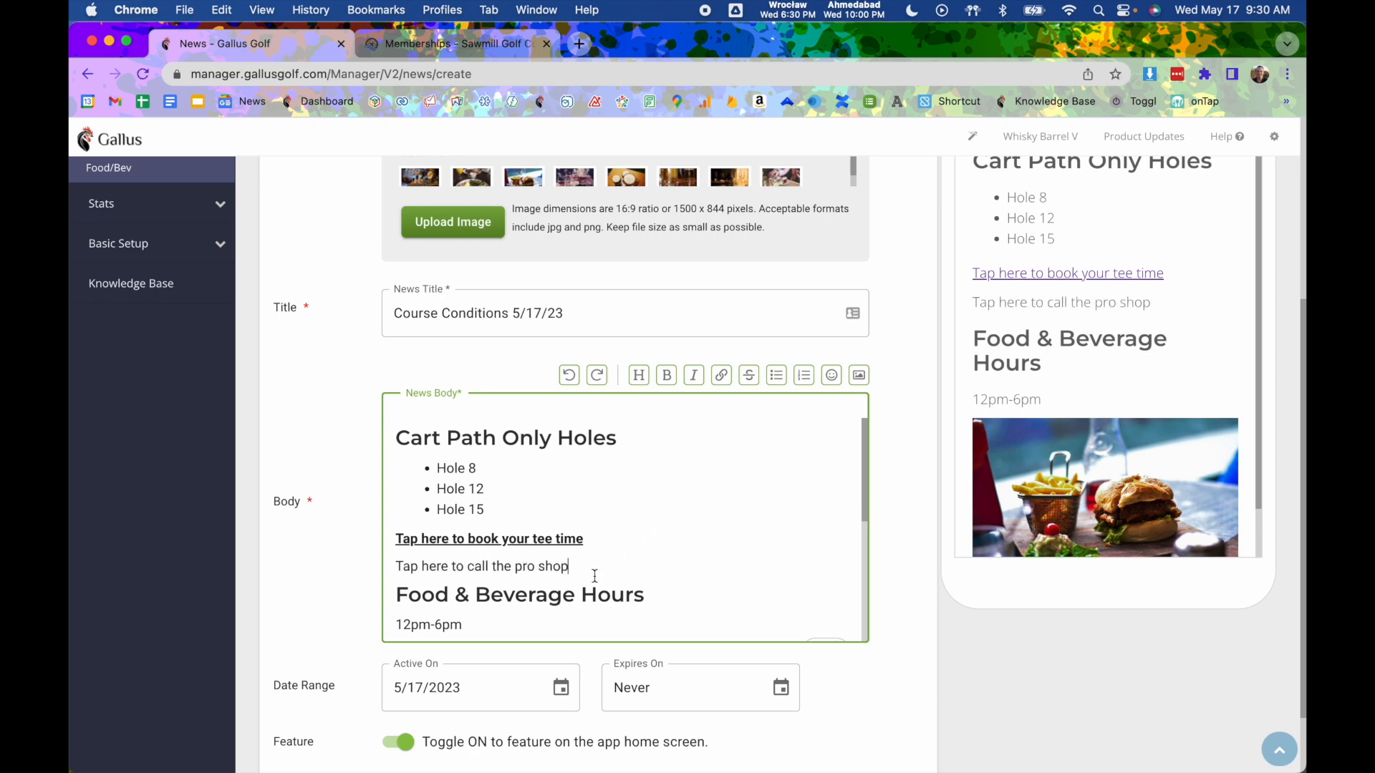
left_click_drag(591, 572, 394, 566)
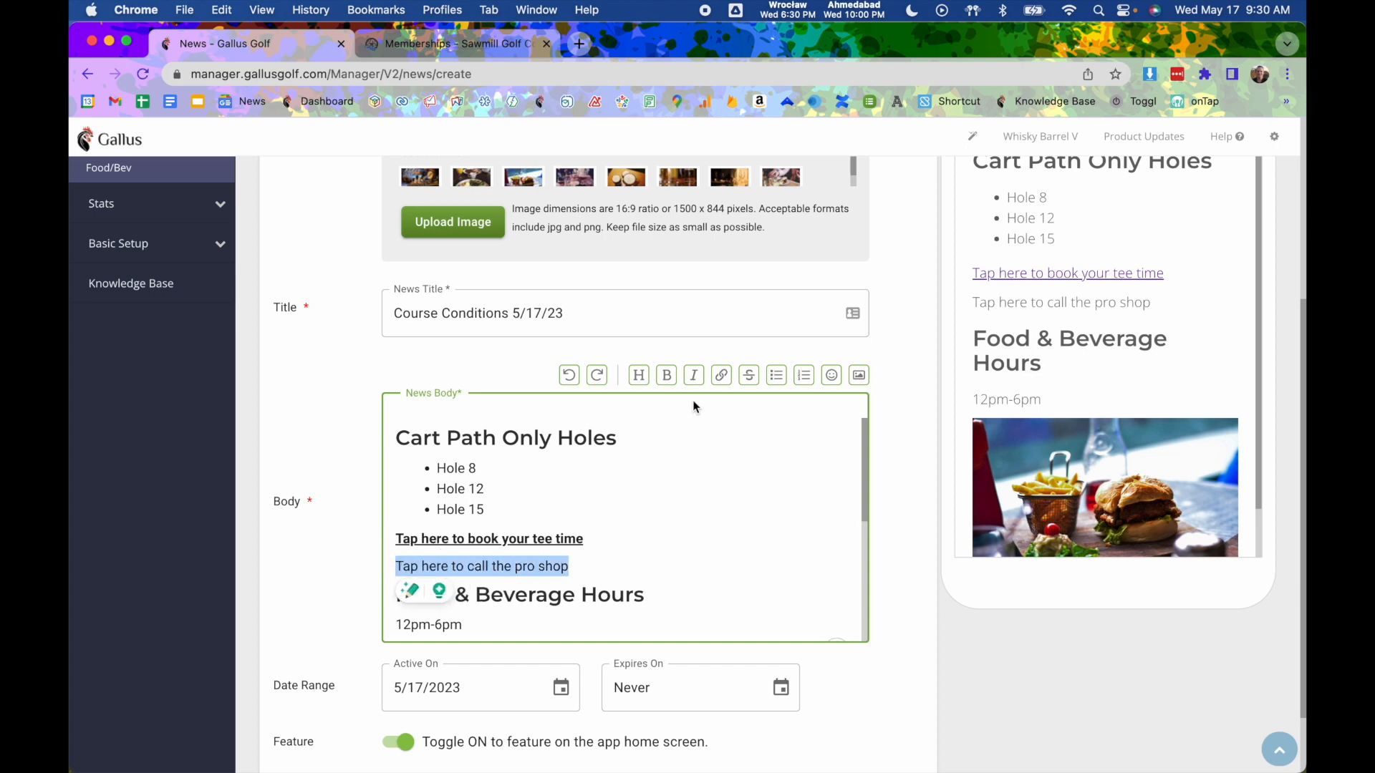
left_click(721, 375)
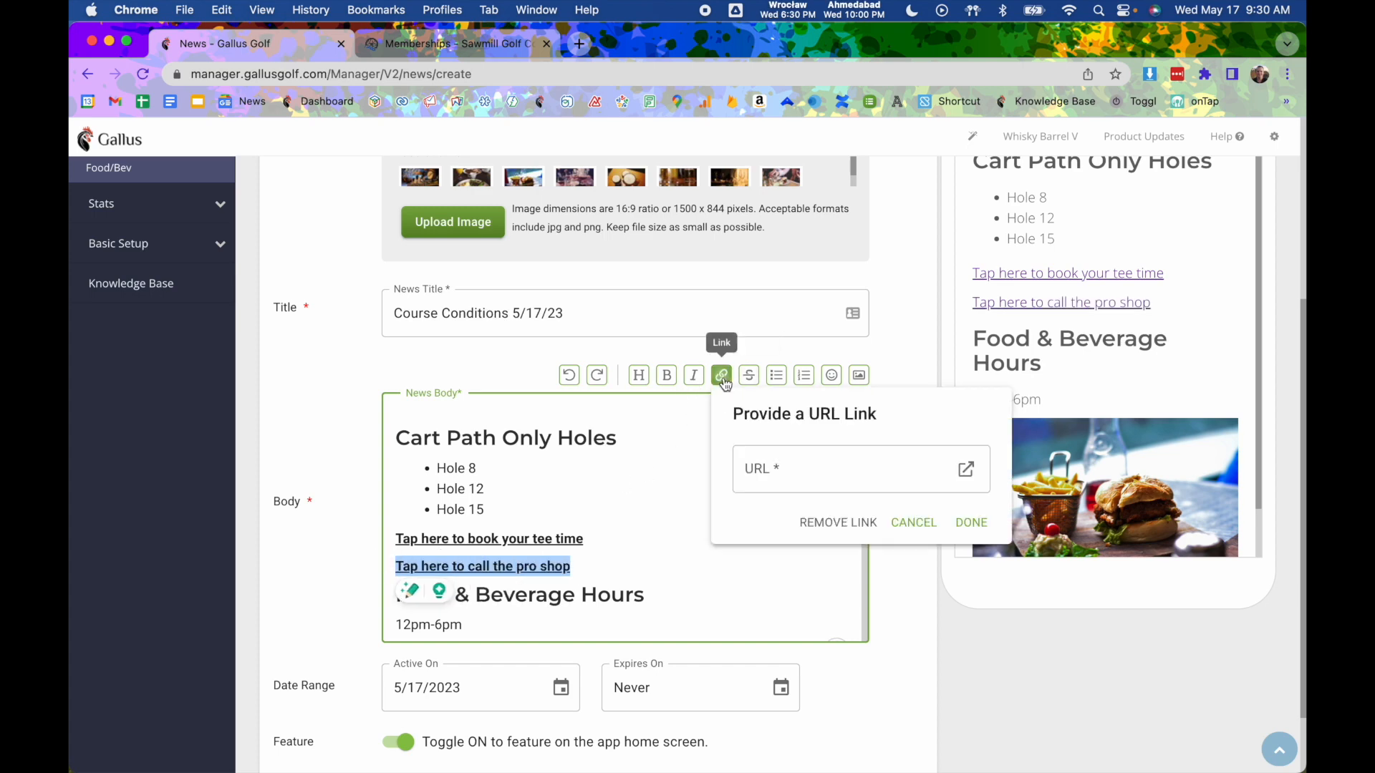
left_click(812, 476)
type("tel")
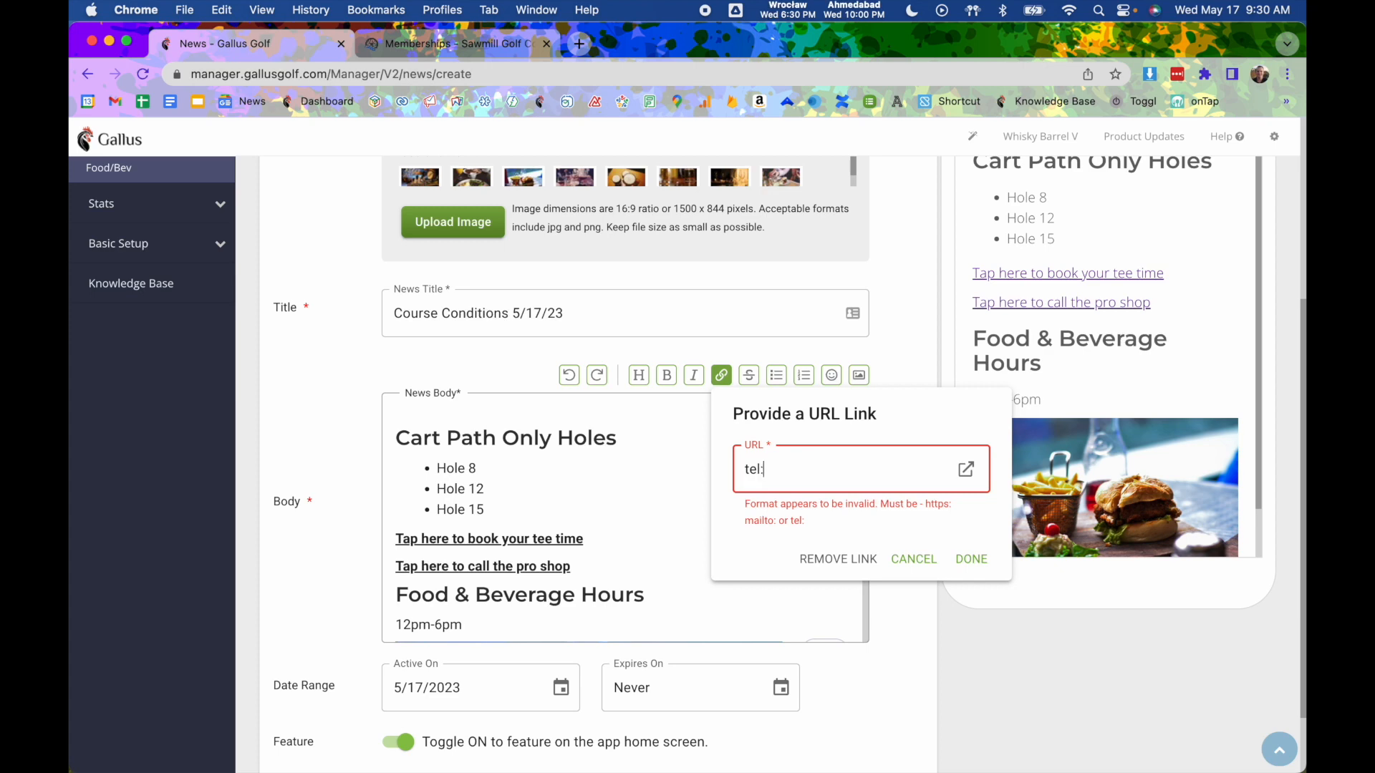
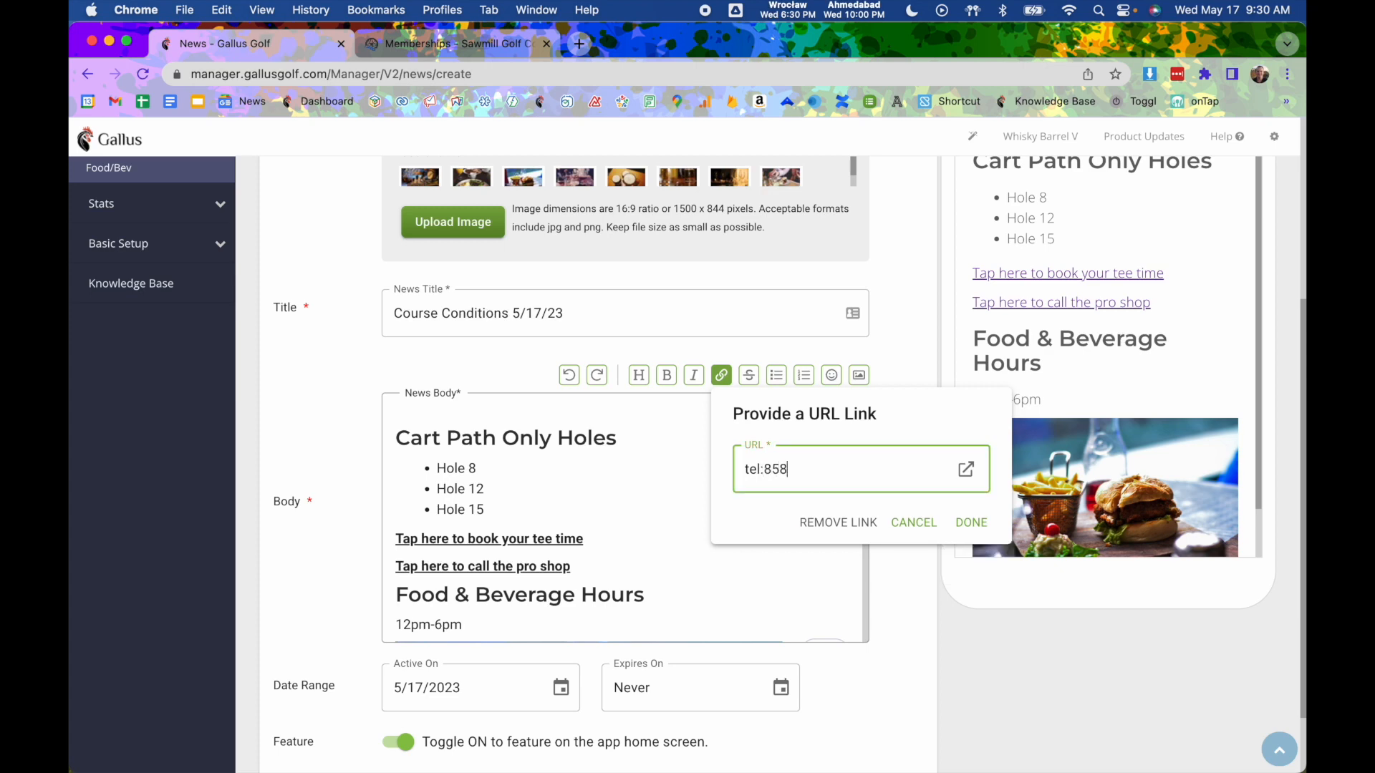
left_click(971, 523)
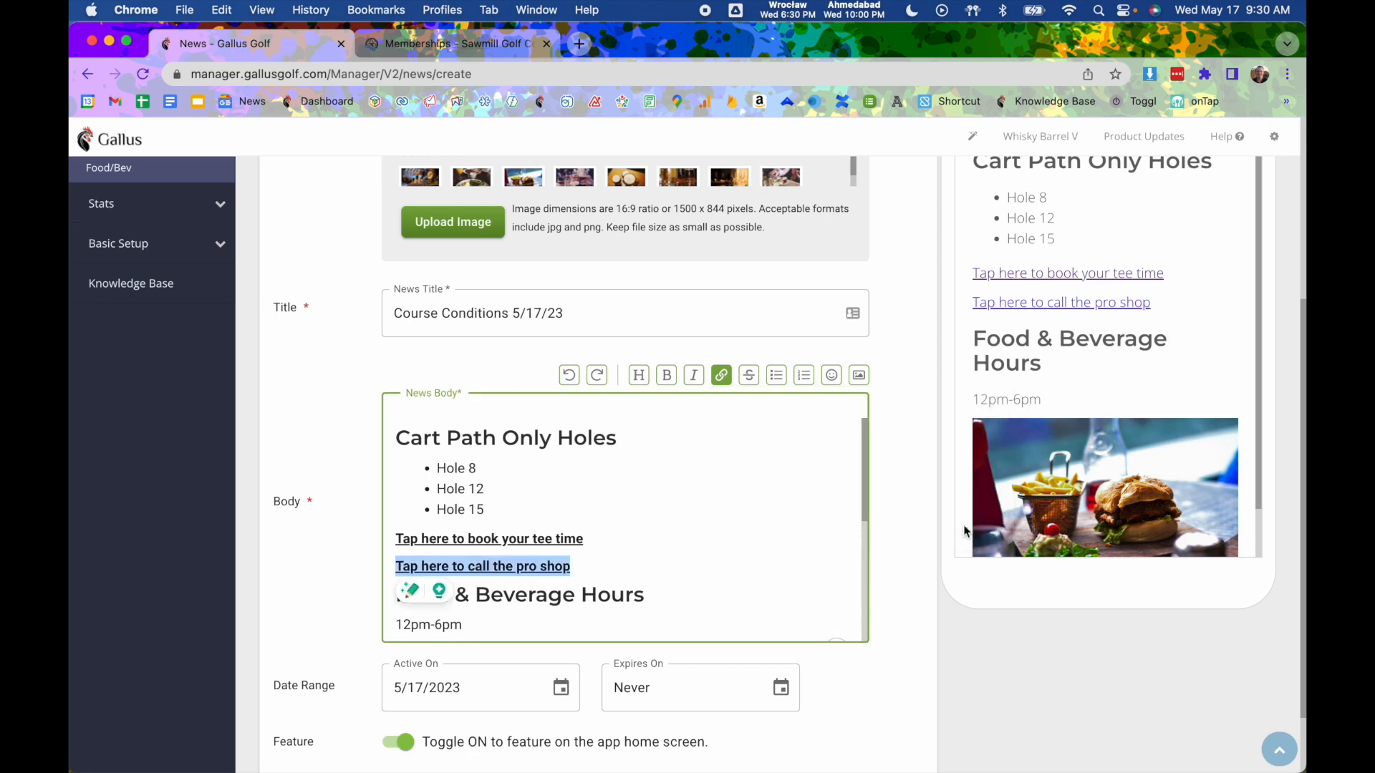
left_click(650, 568)
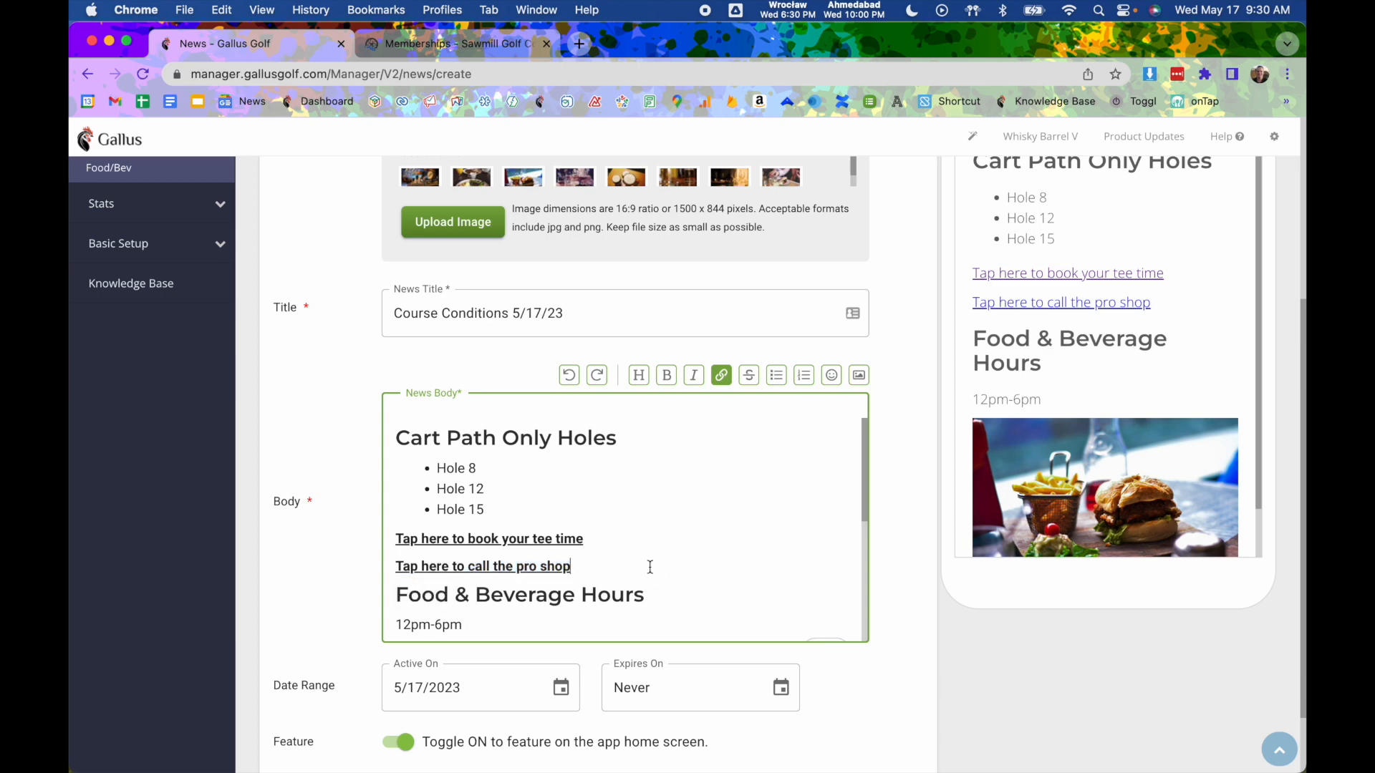
- Add 'Tap here to email us.' below, linked to the club's support mailto: address
key("Return")
type("Tap h")
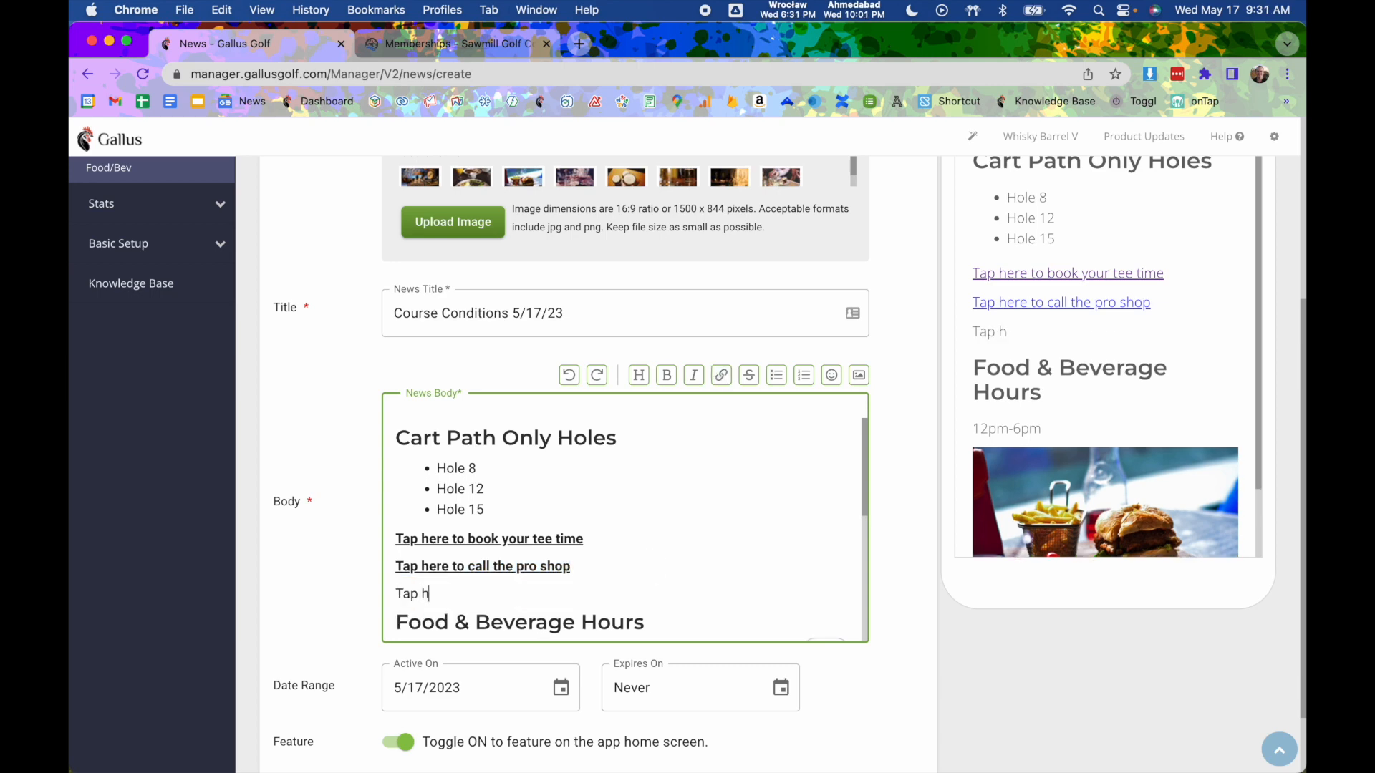
type("ere to email us.")
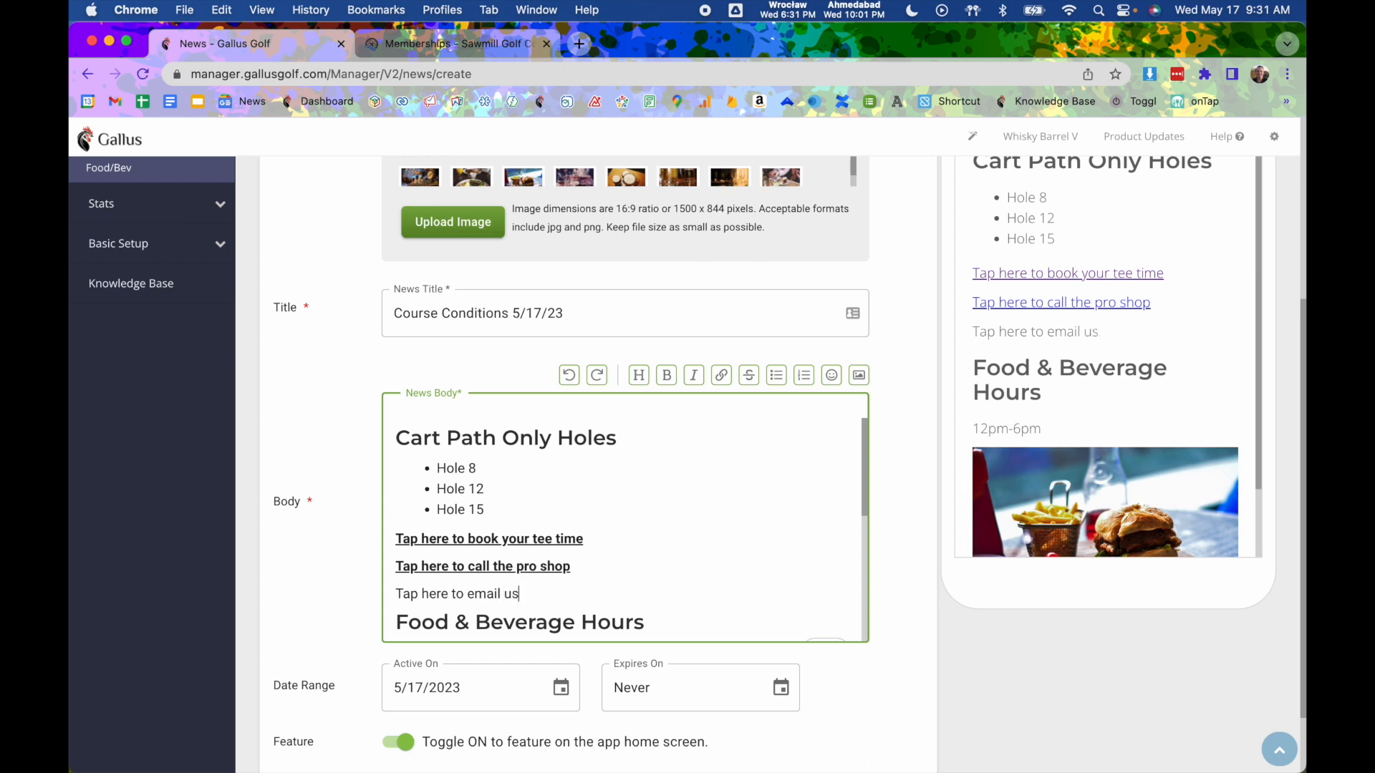
left_click_drag(536, 597, 389, 594)
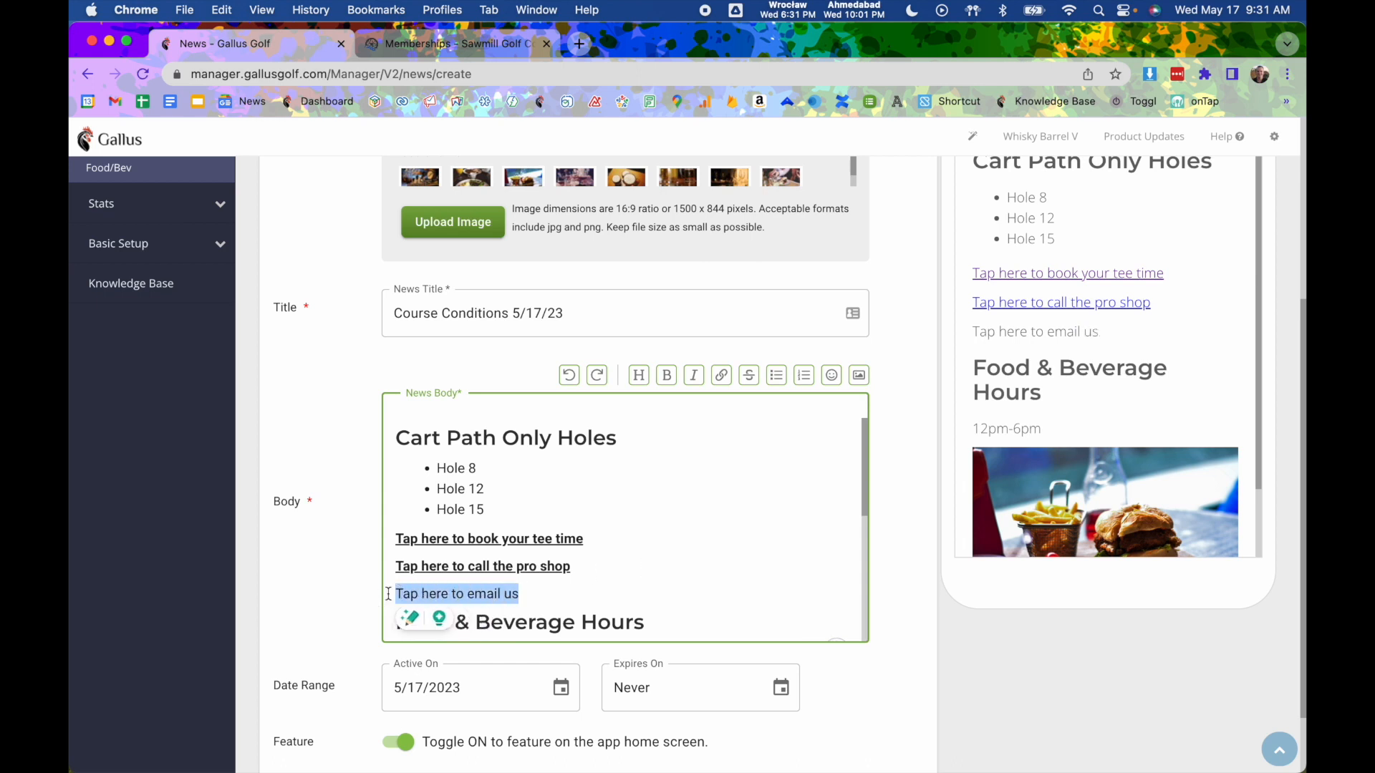
left_click(721, 375)
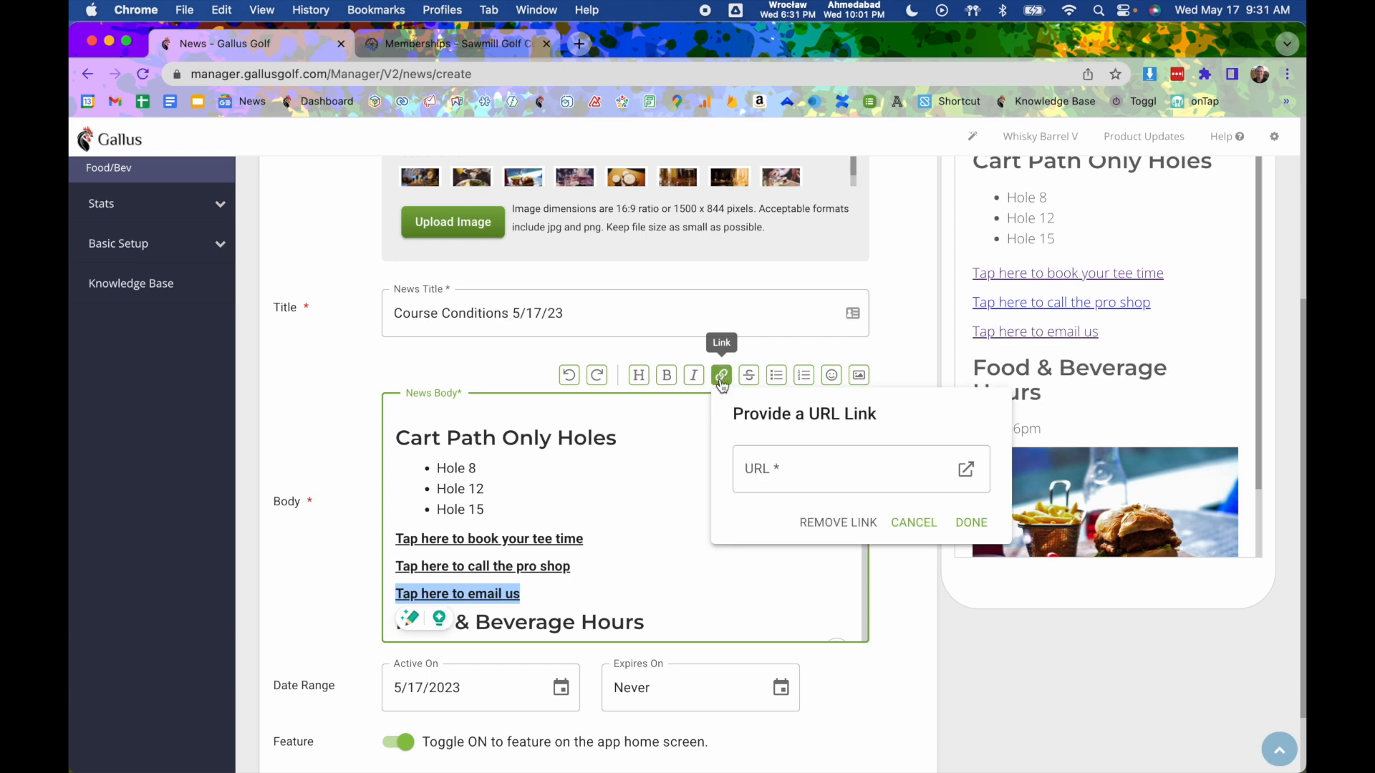
left_click(760, 464)
type("m")
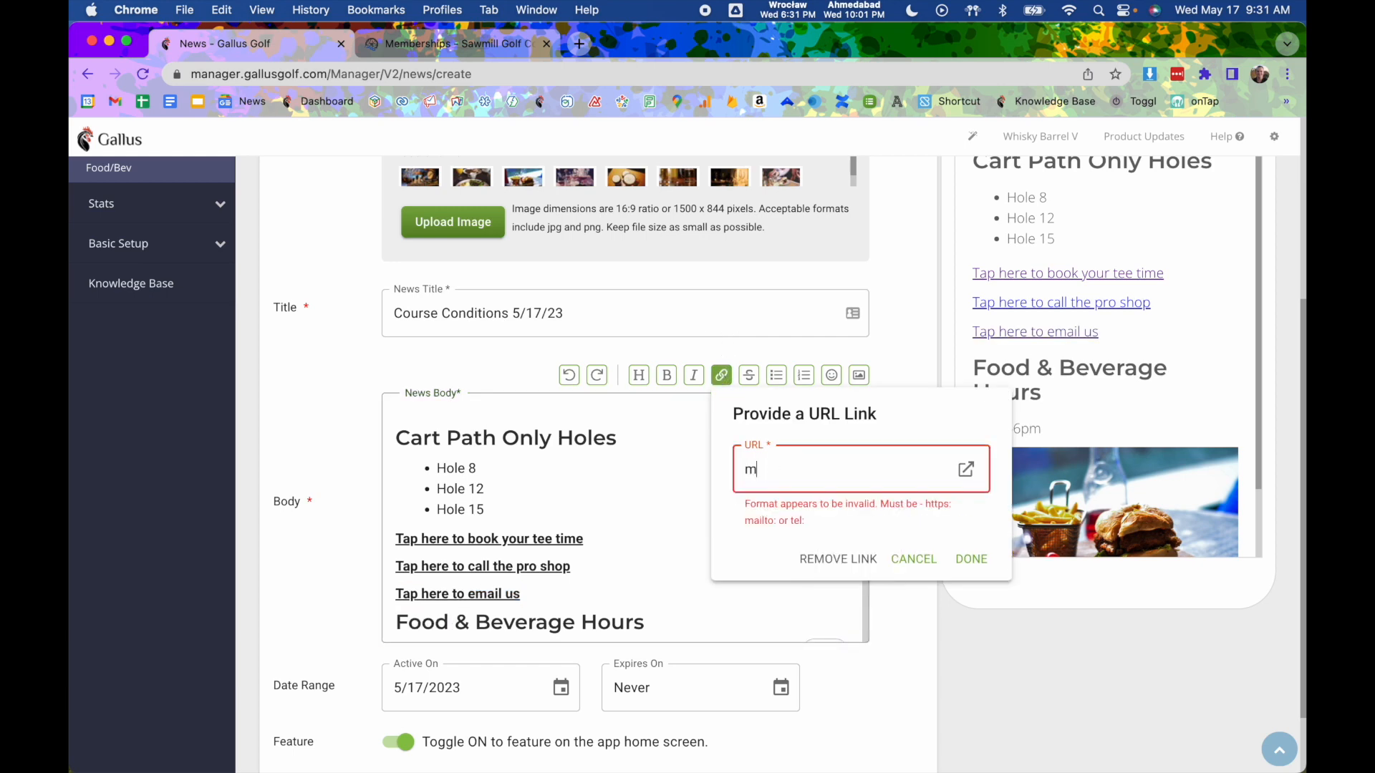
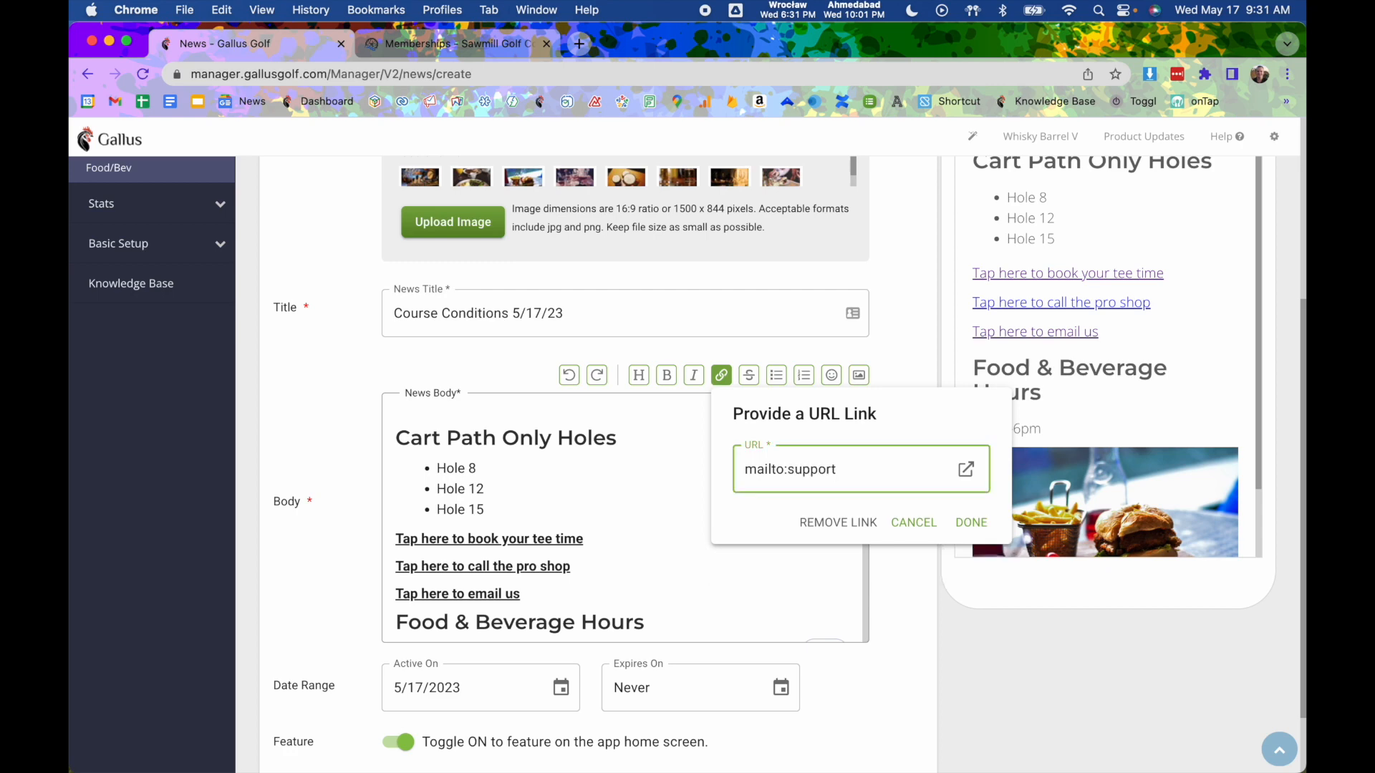
left_click(971, 522)
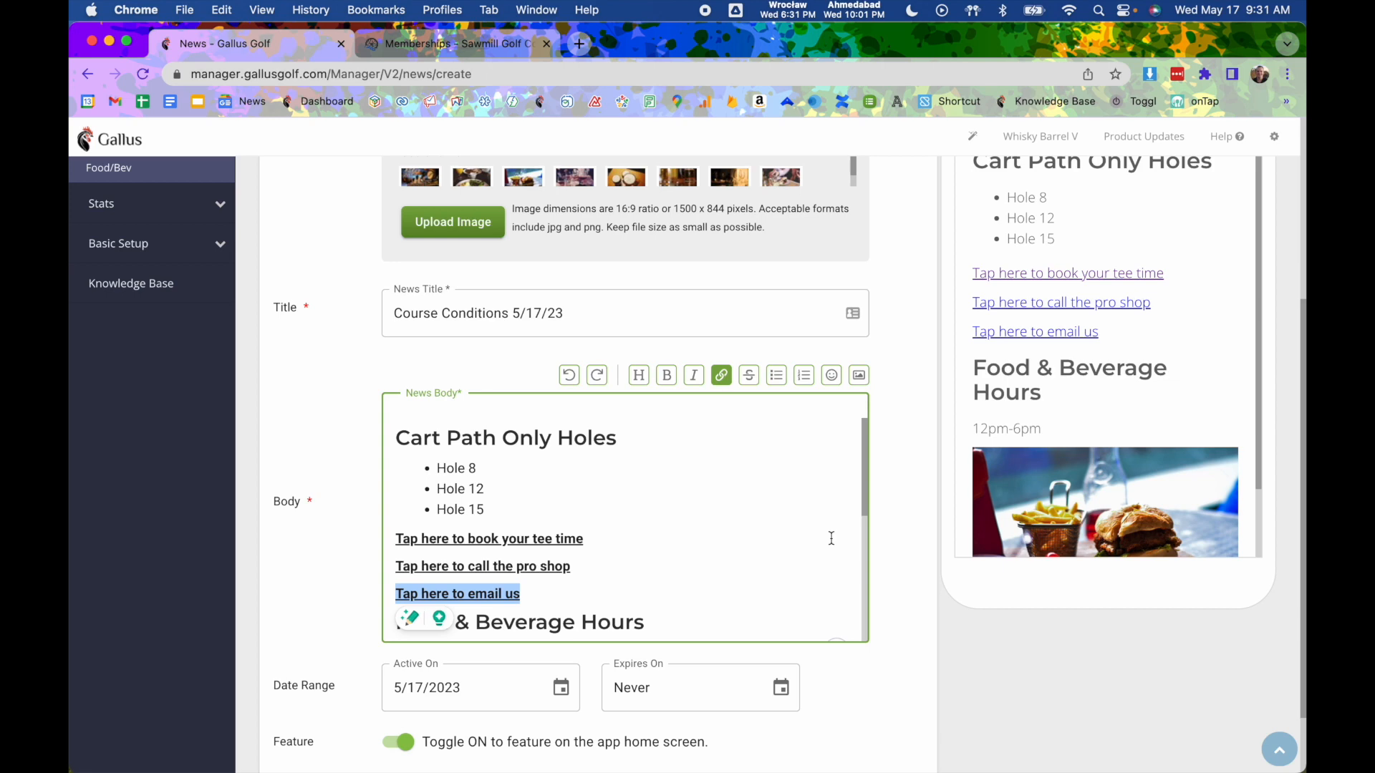
left_click(784, 491)
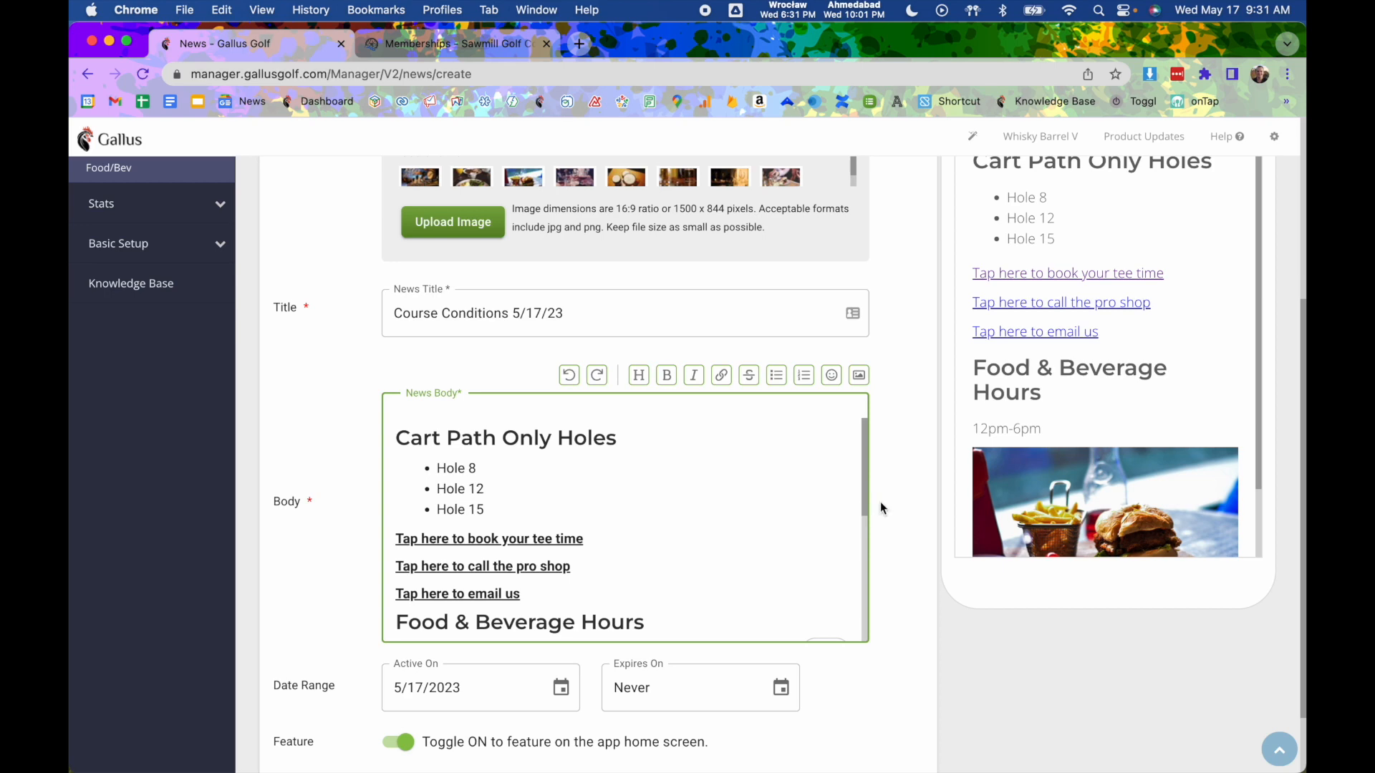
scroll(886, 505, "down", 2)
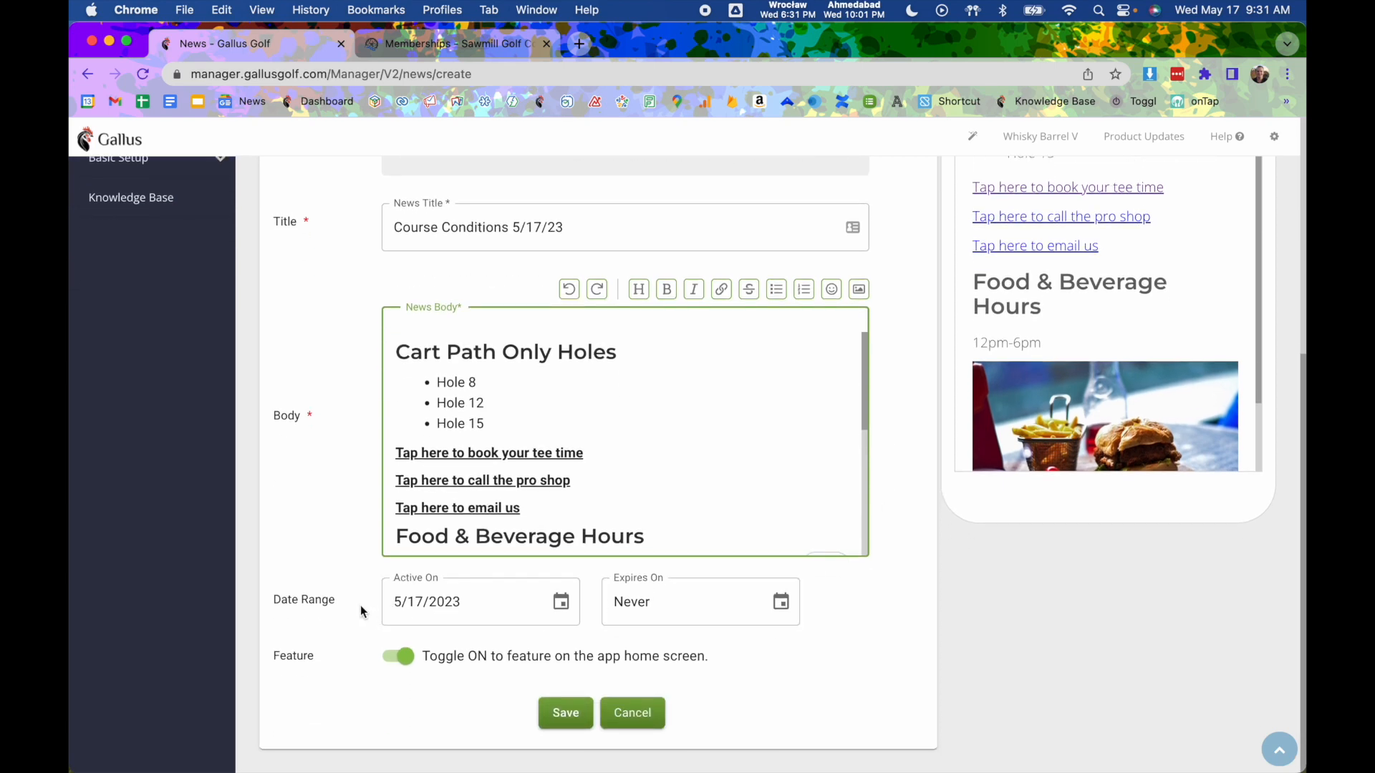
left_click_drag(274, 600, 333, 600)
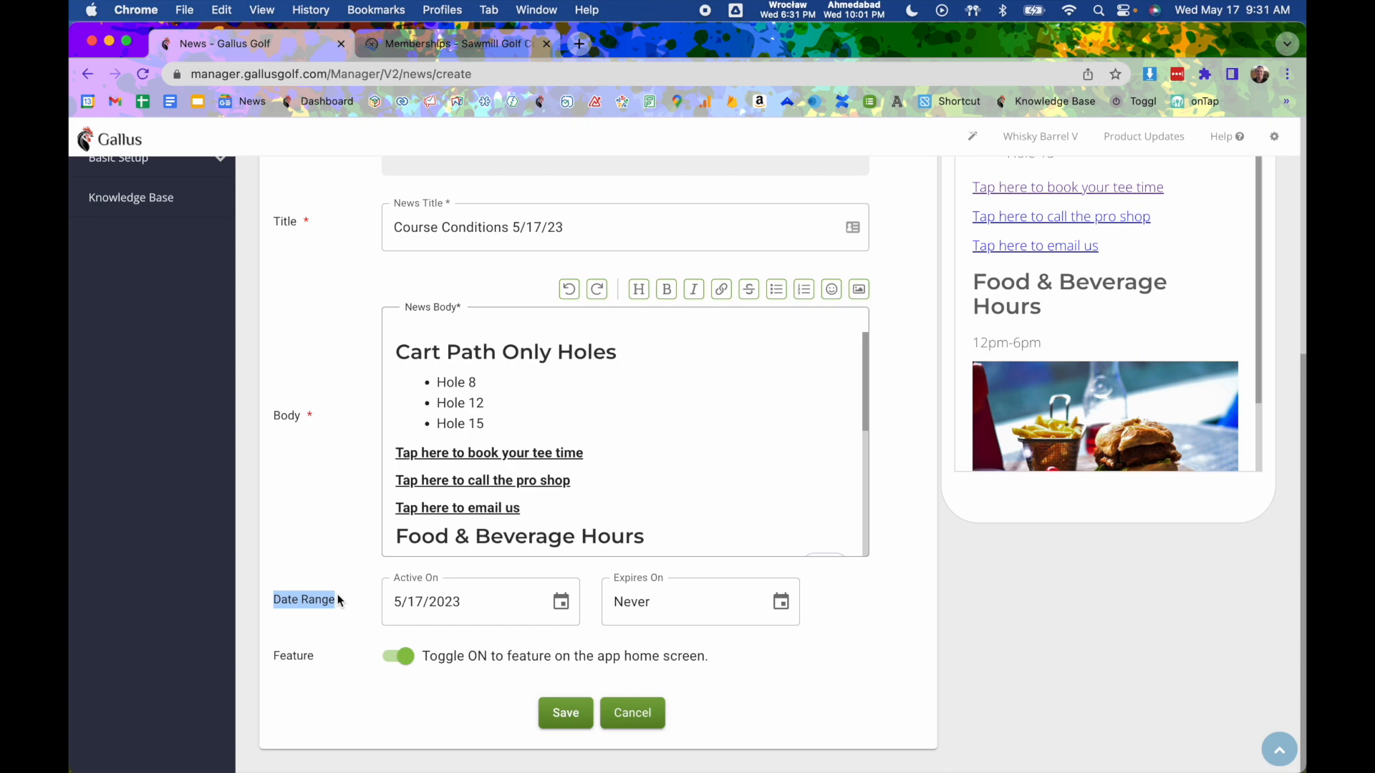
left_click(351, 601)
left_click(396, 603)
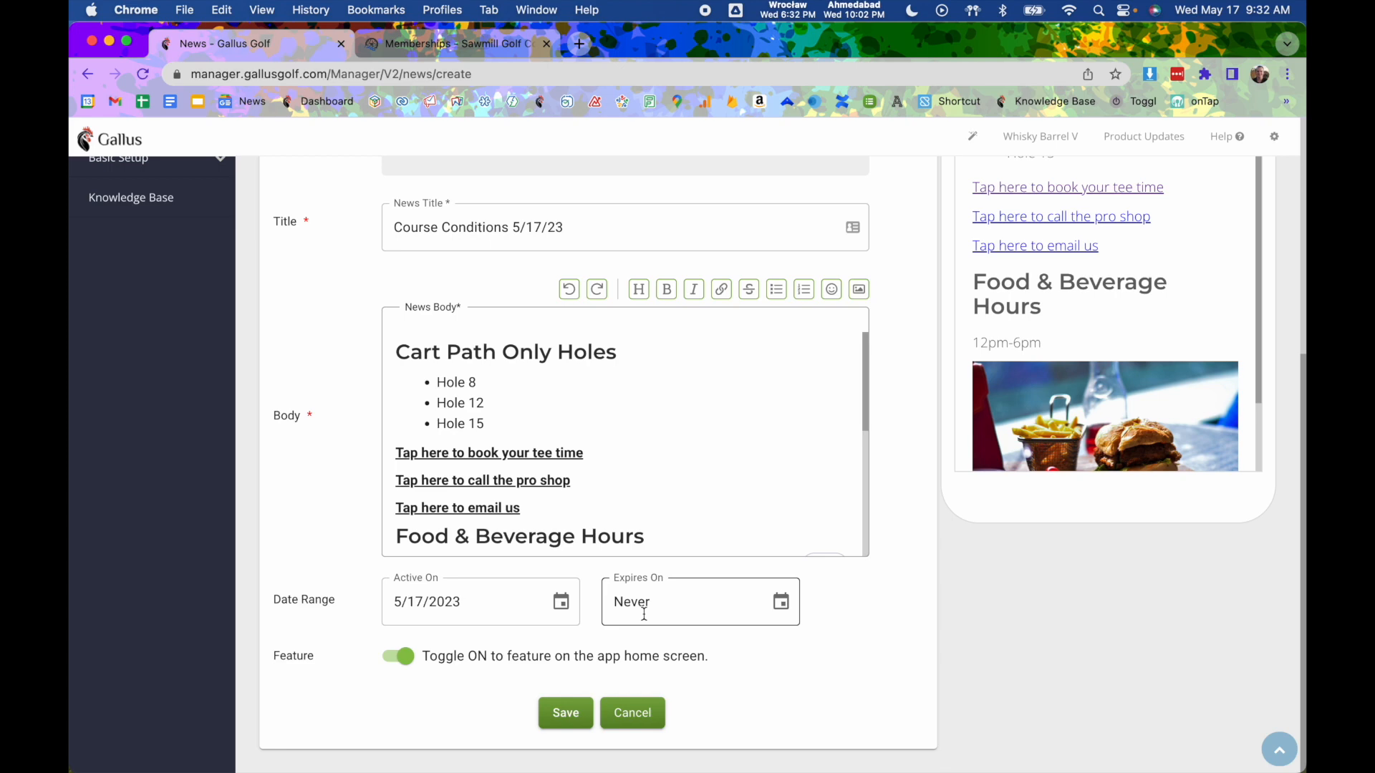
- Pick May 18, 2023 in the Expires On calendar
left_click(780, 603)
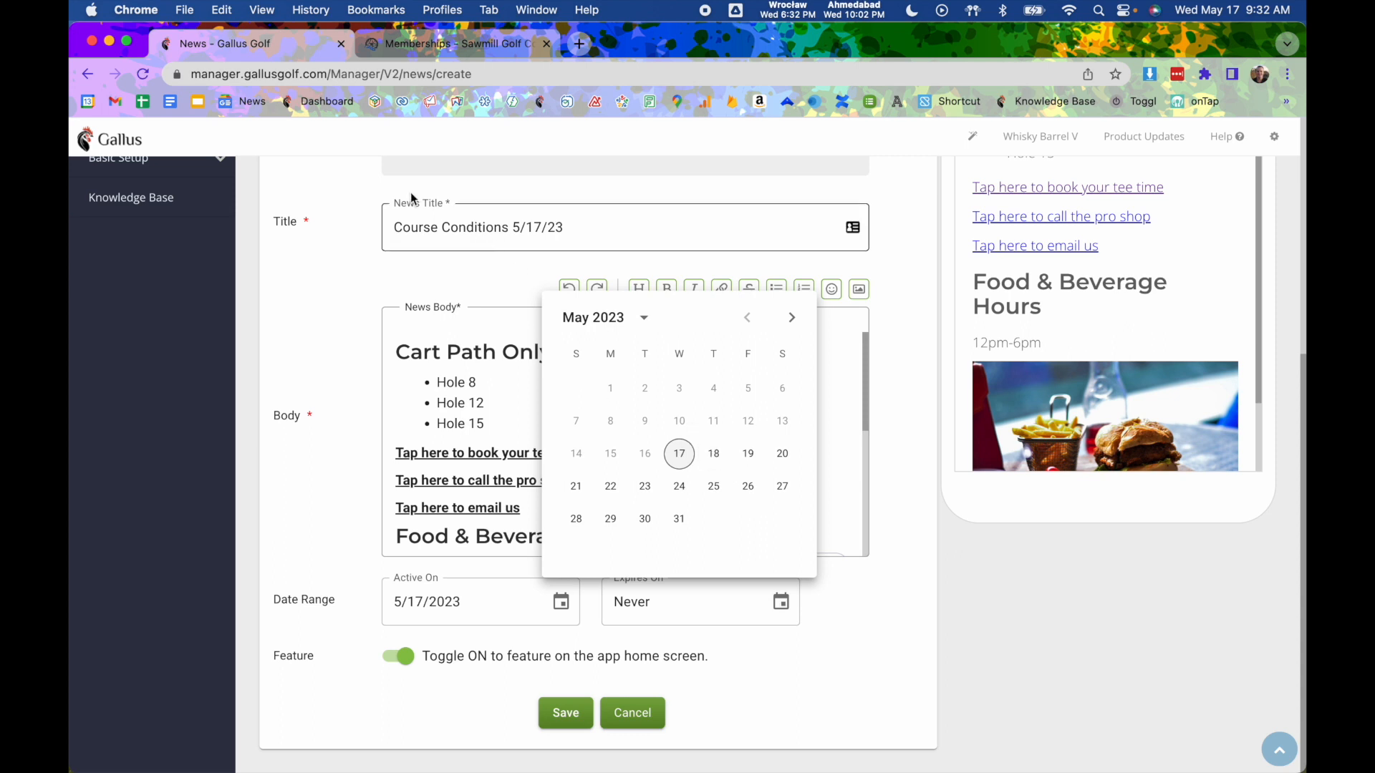
left_click(714, 454)
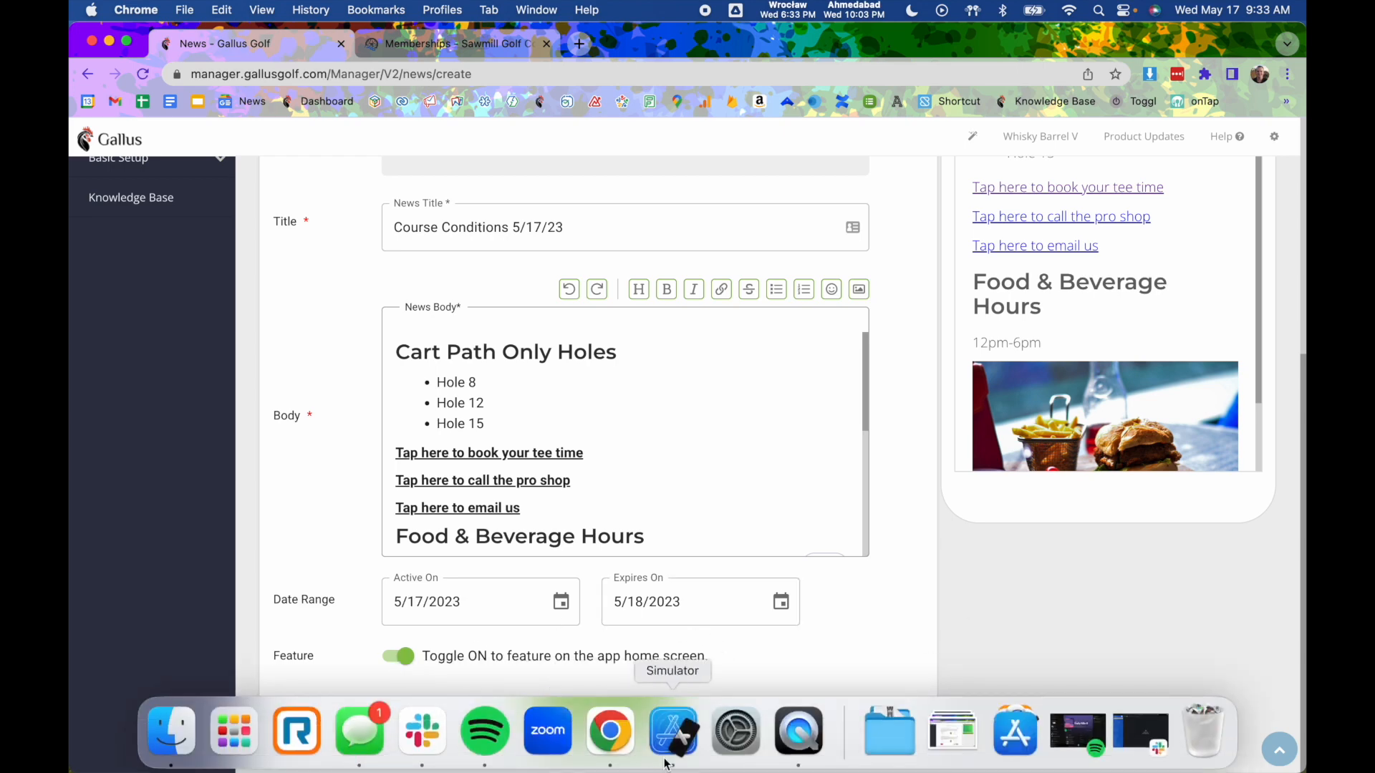
left_click(680, 730)
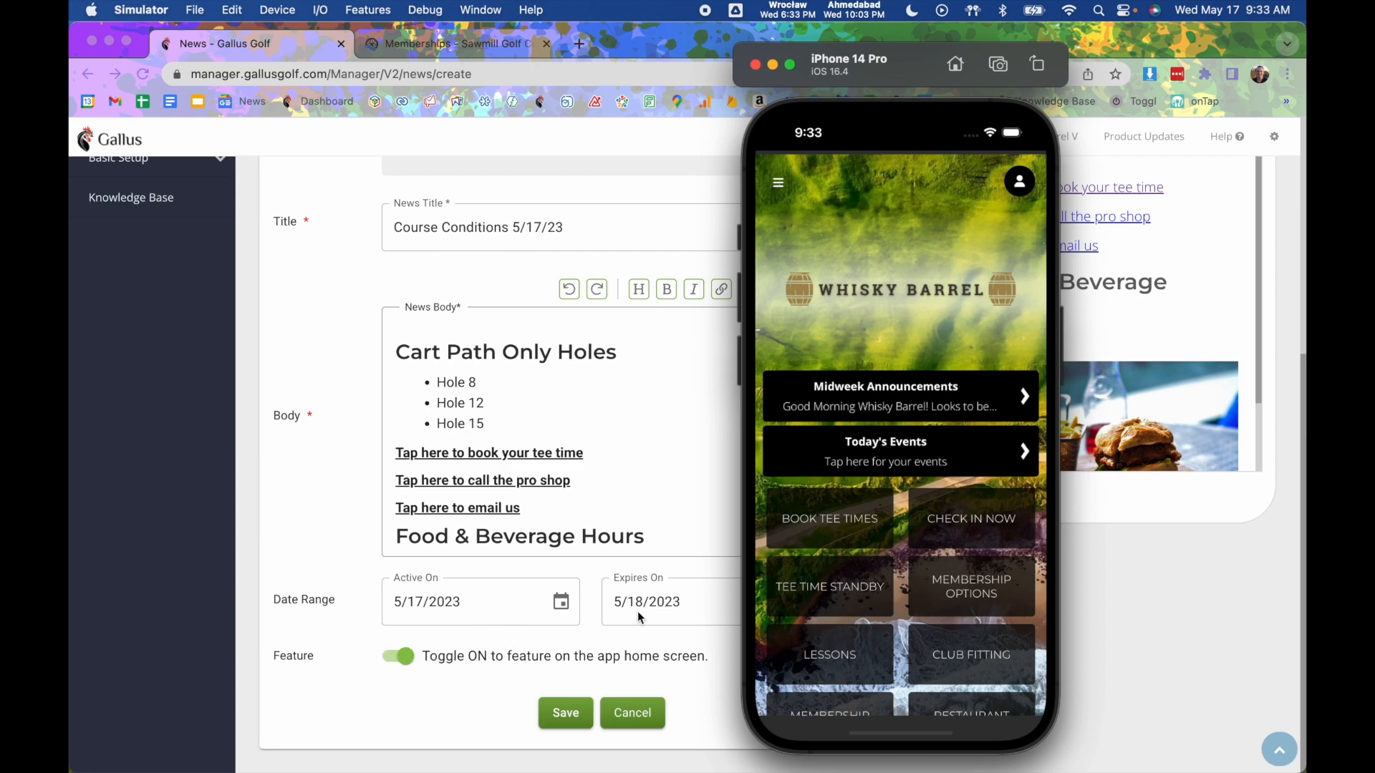
left_click(361, 562)
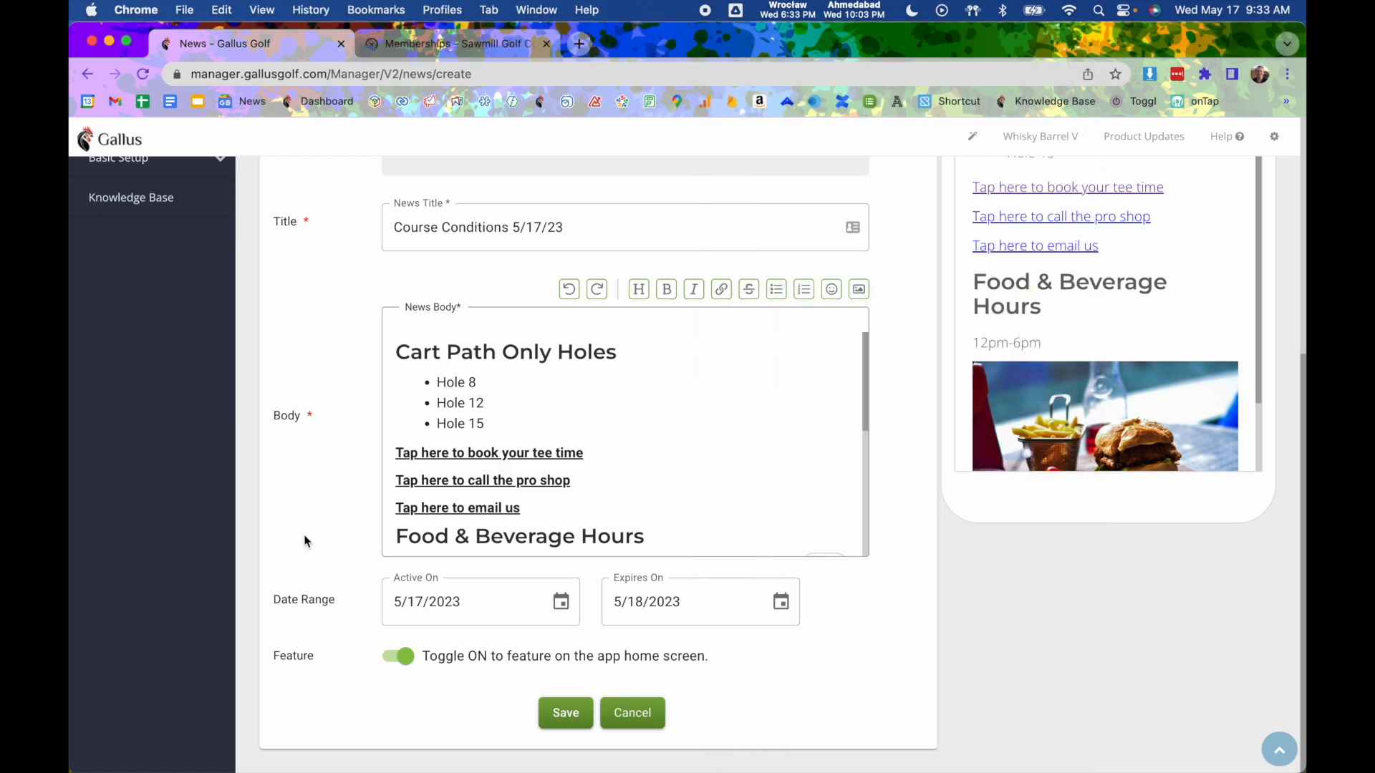
- Leave the Expires On date and bring up Help with knowledge base, phone and email support
left_click(634, 599)
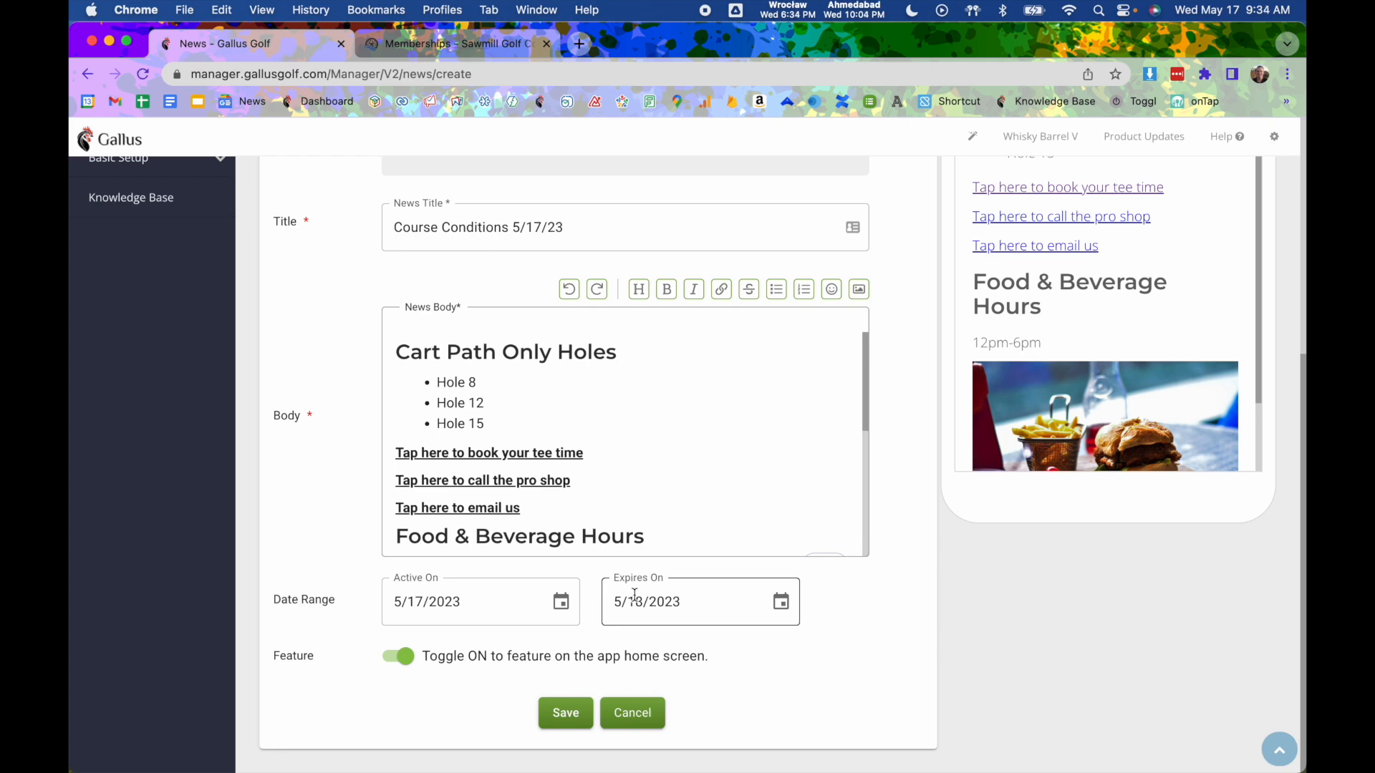
scroll(793, 567, "up", 5)
left_click(1218, 137)
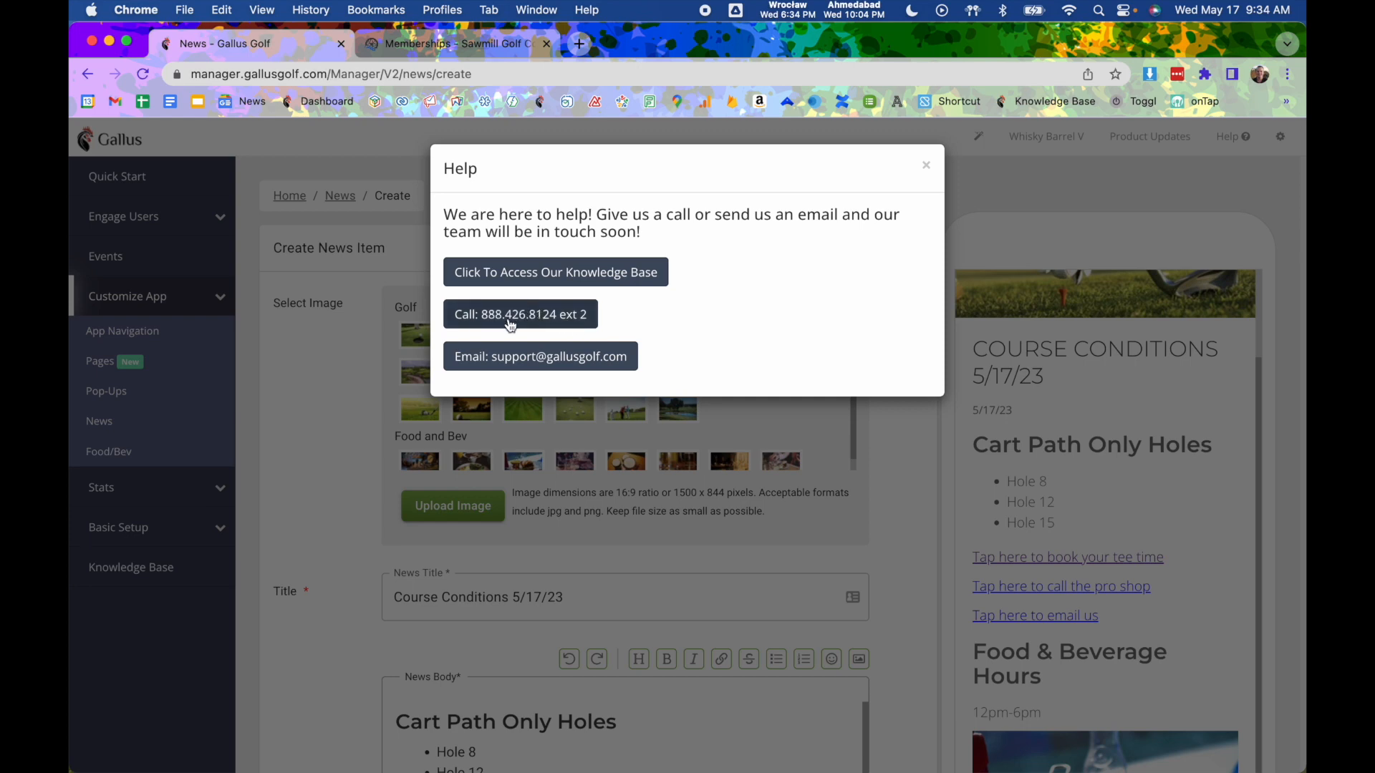